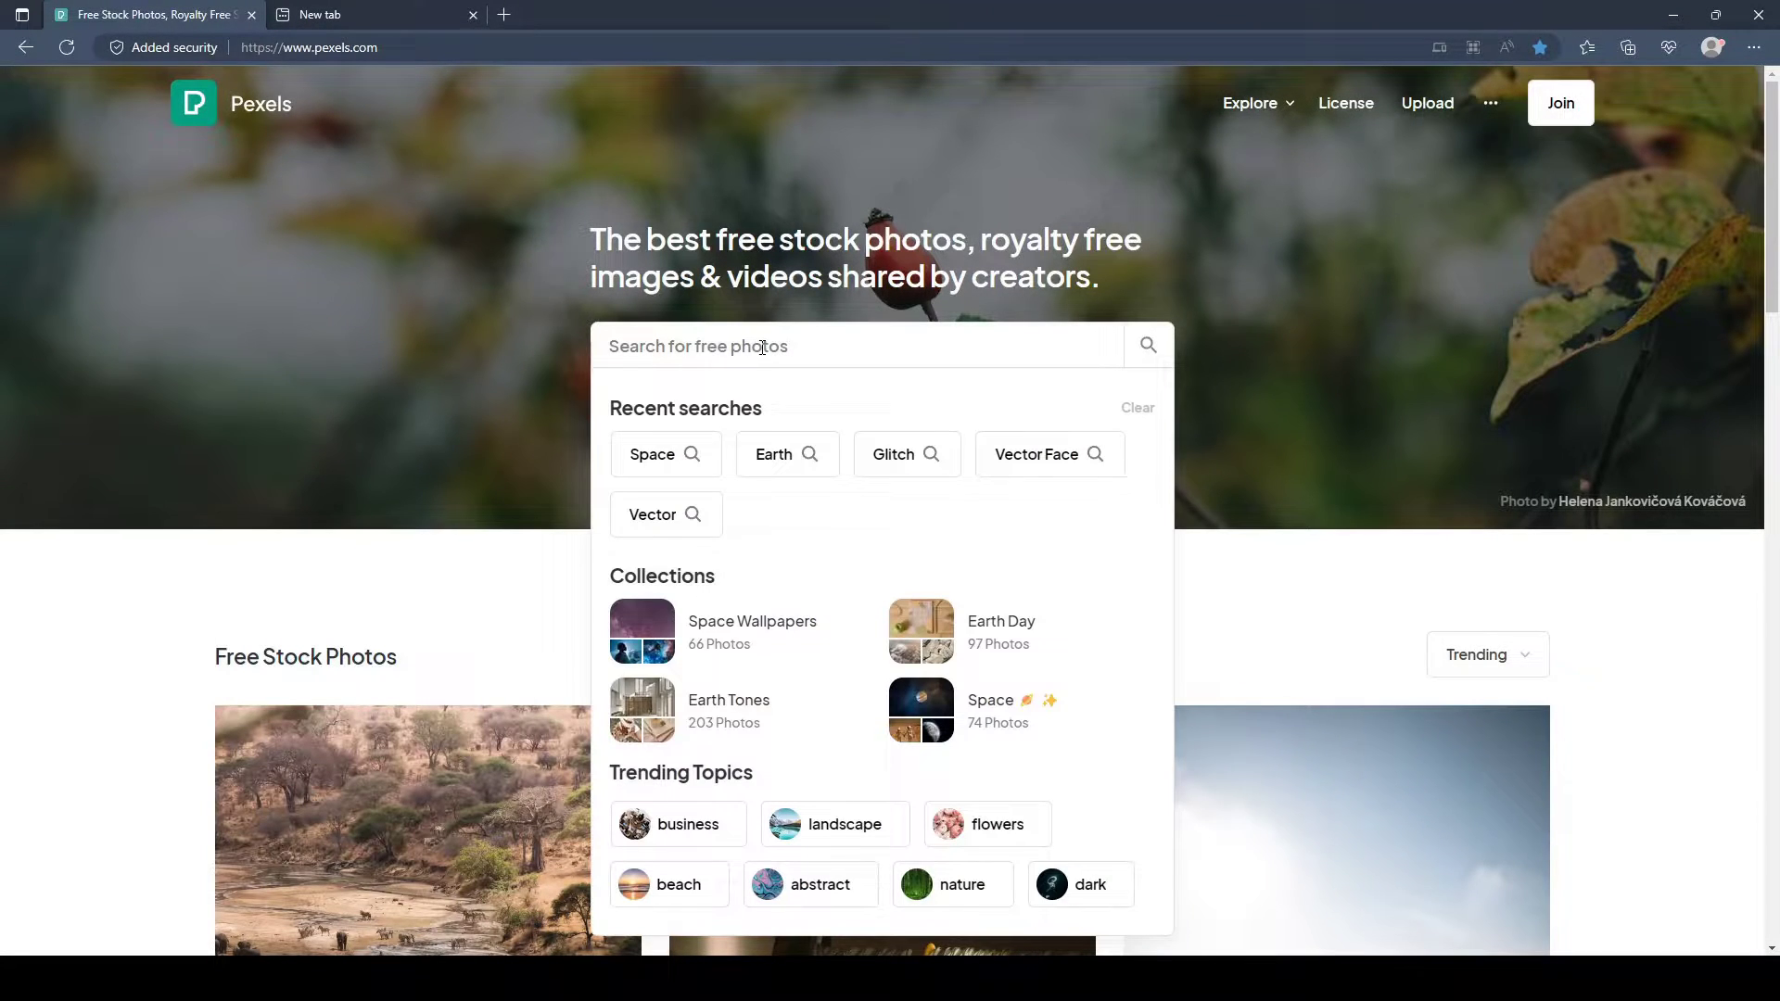
# Search Pexels for galaxy photos and scroll down through the results
pyautogui.write('galaxy')
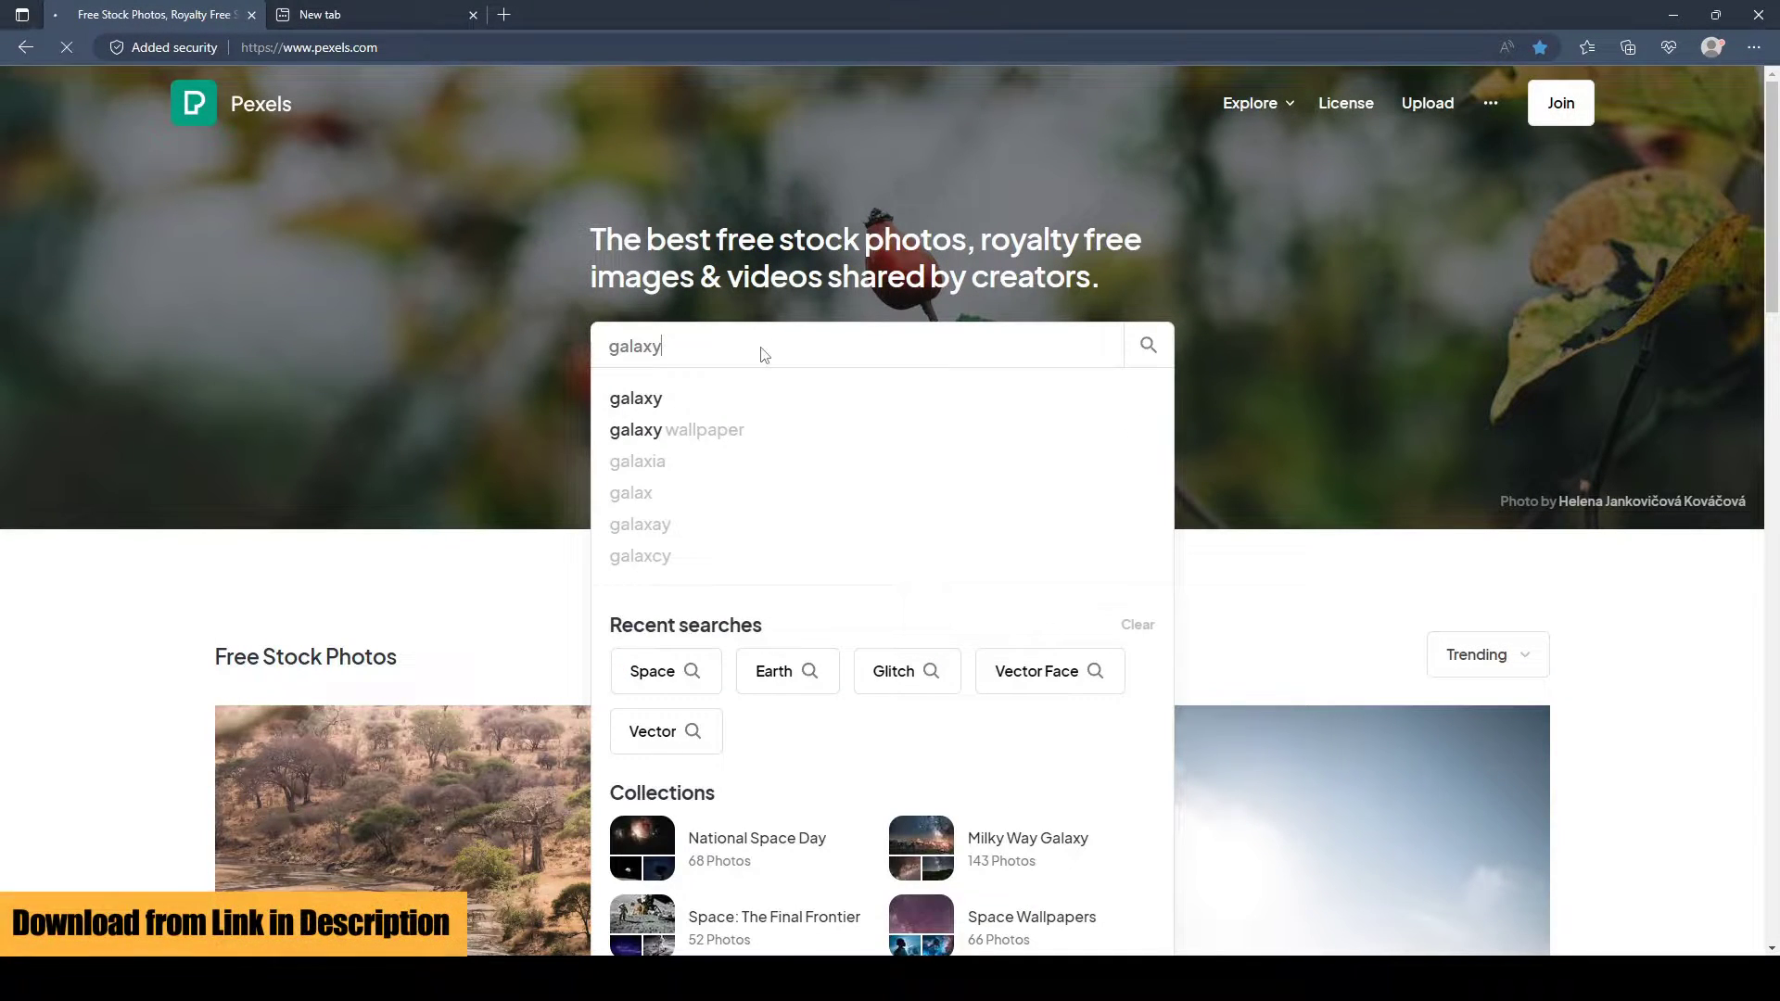
pyautogui.press('Return')
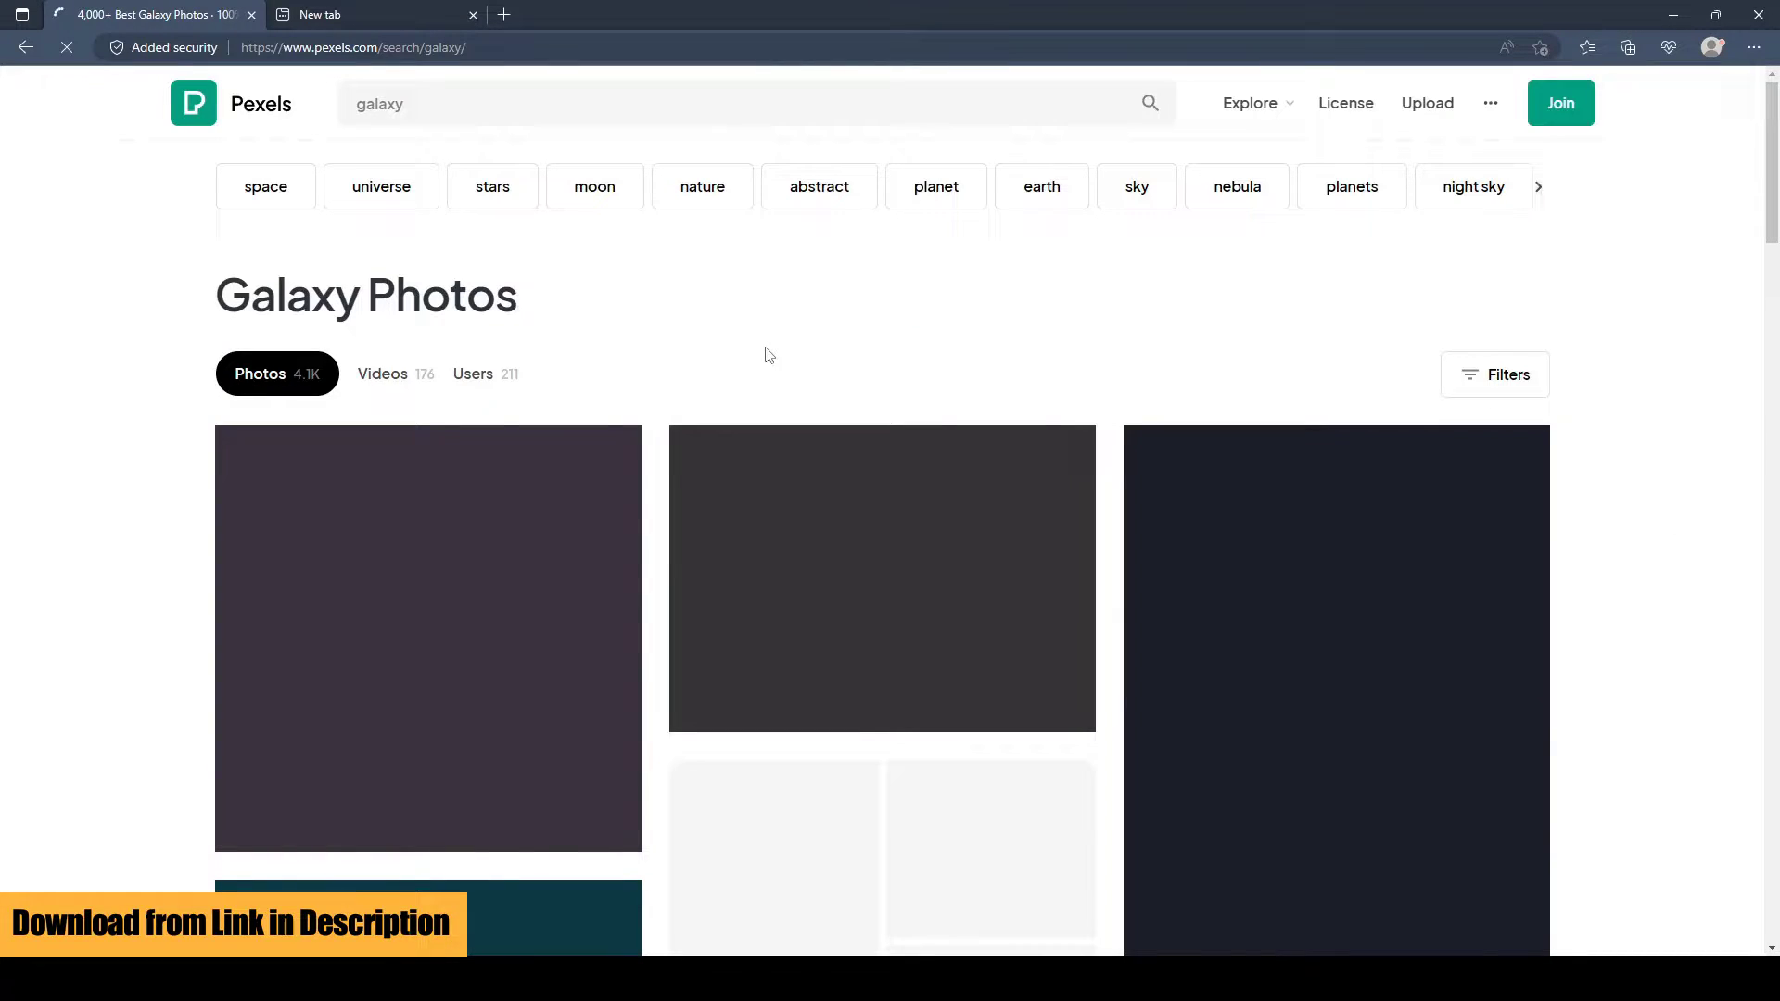
pyautogui.scroll(-15, 111, 343)
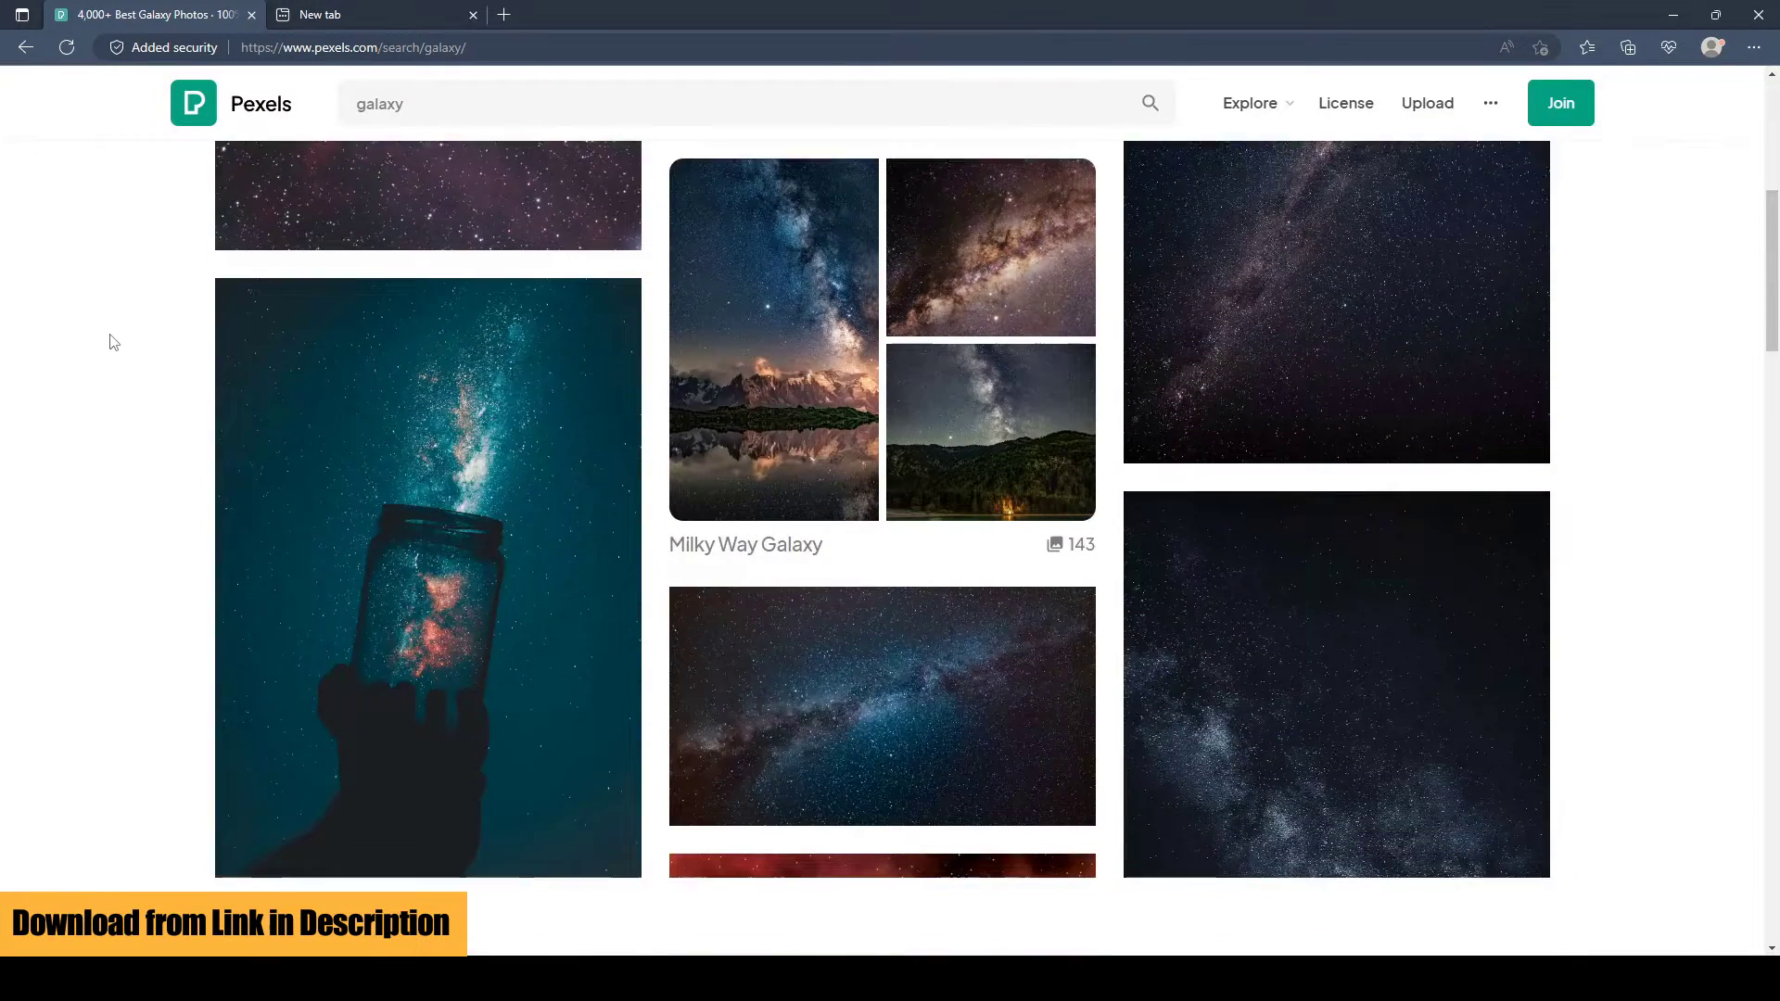
pyautogui.scroll(-15, 112, 343)
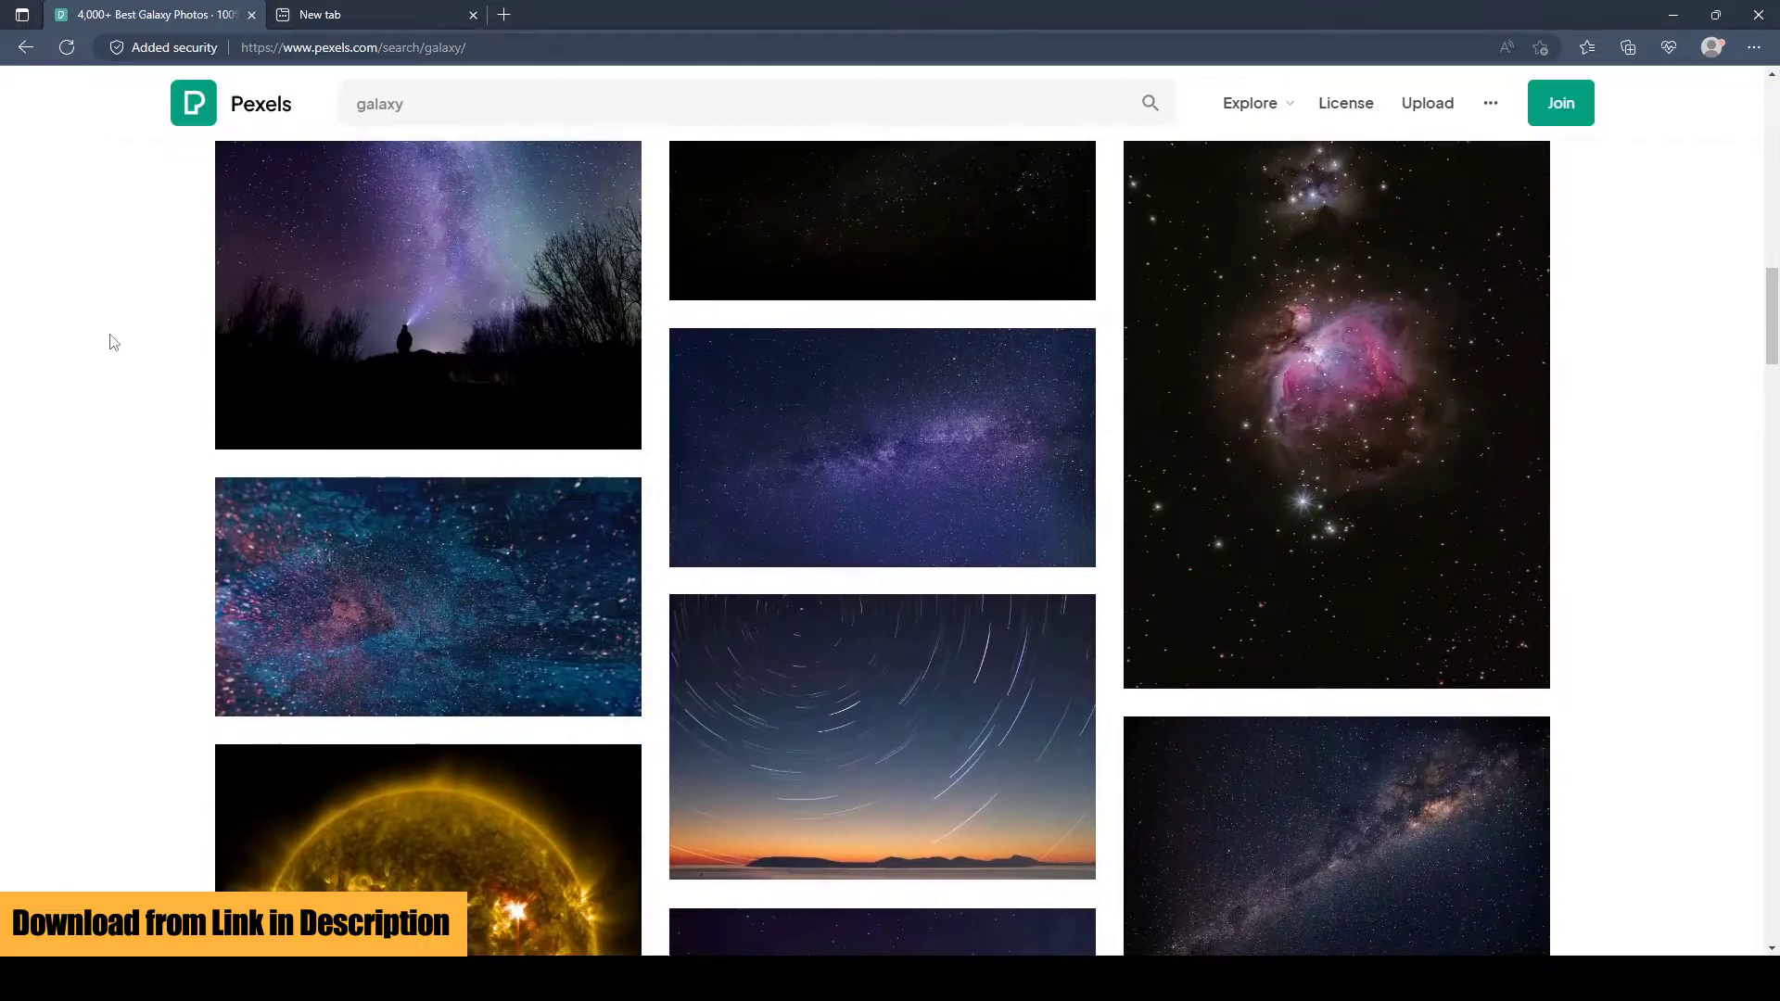
pyautogui.scroll(-3, 112, 343)
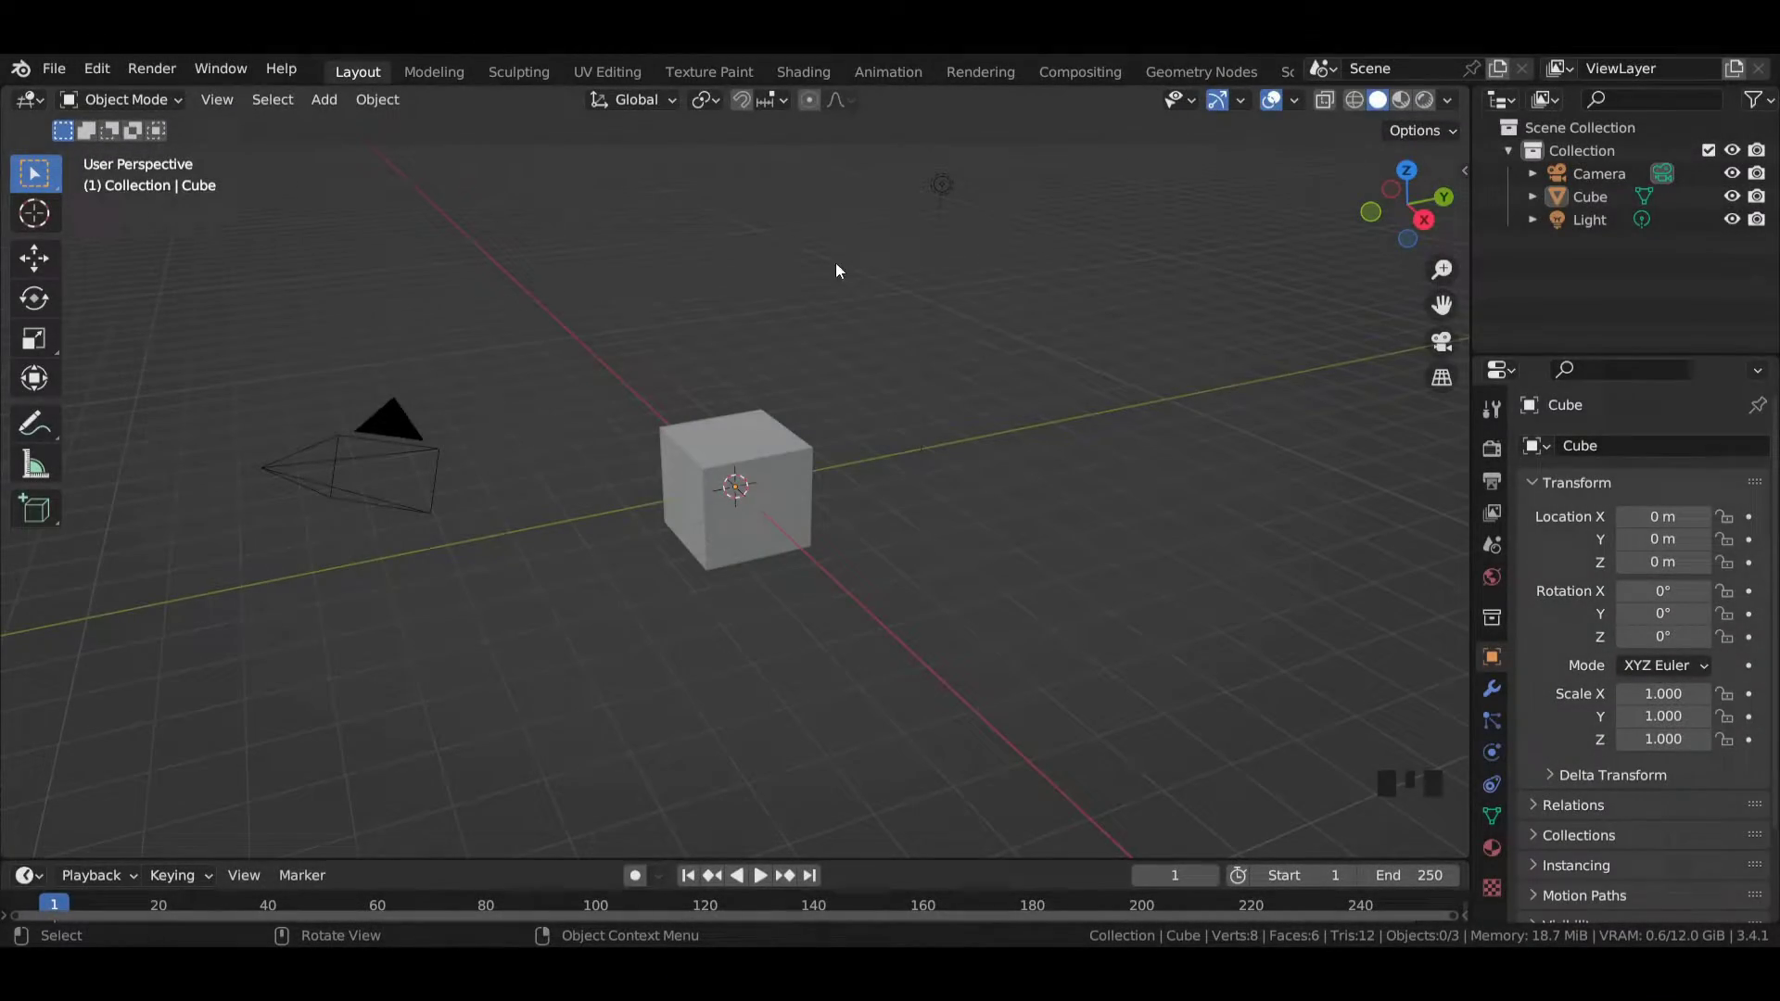
# Replace the default cube with a metaball Ball and switch to front view
pyautogui.click(759, 436)
pyautogui.press('Delete')
pyautogui.hotkey('shift', 'a')
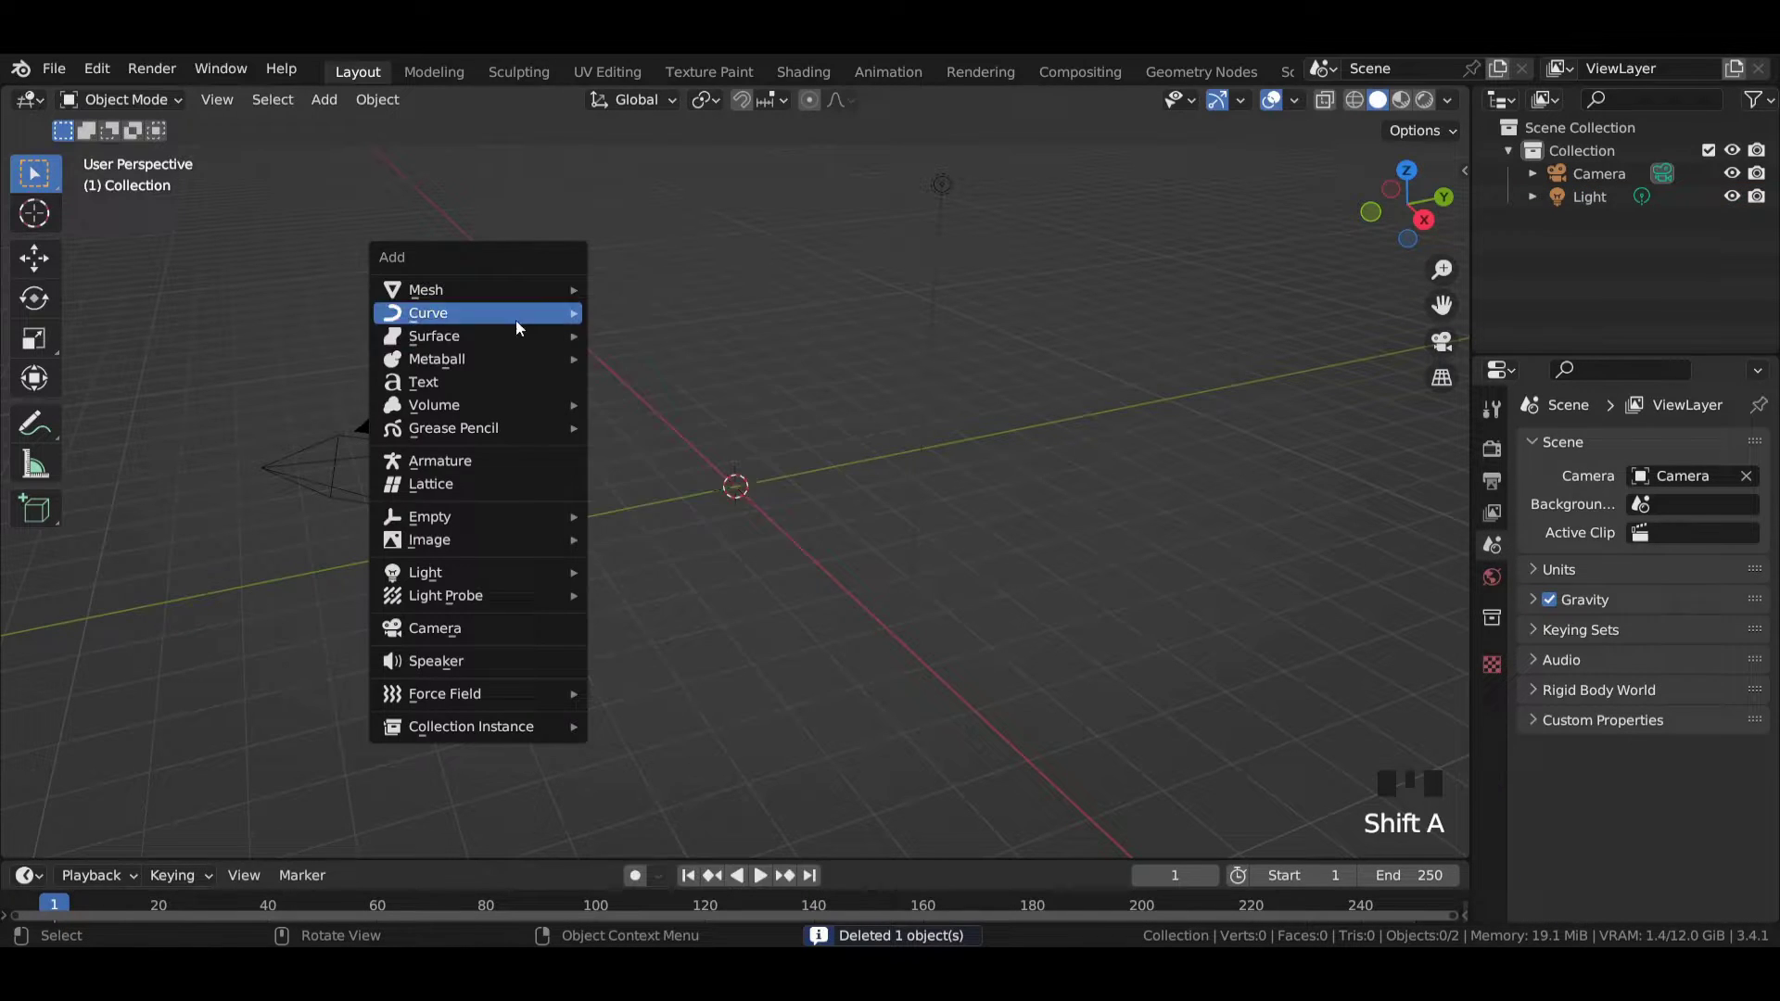
pyautogui.moveTo(418, 351)
pyautogui.click(639, 353)
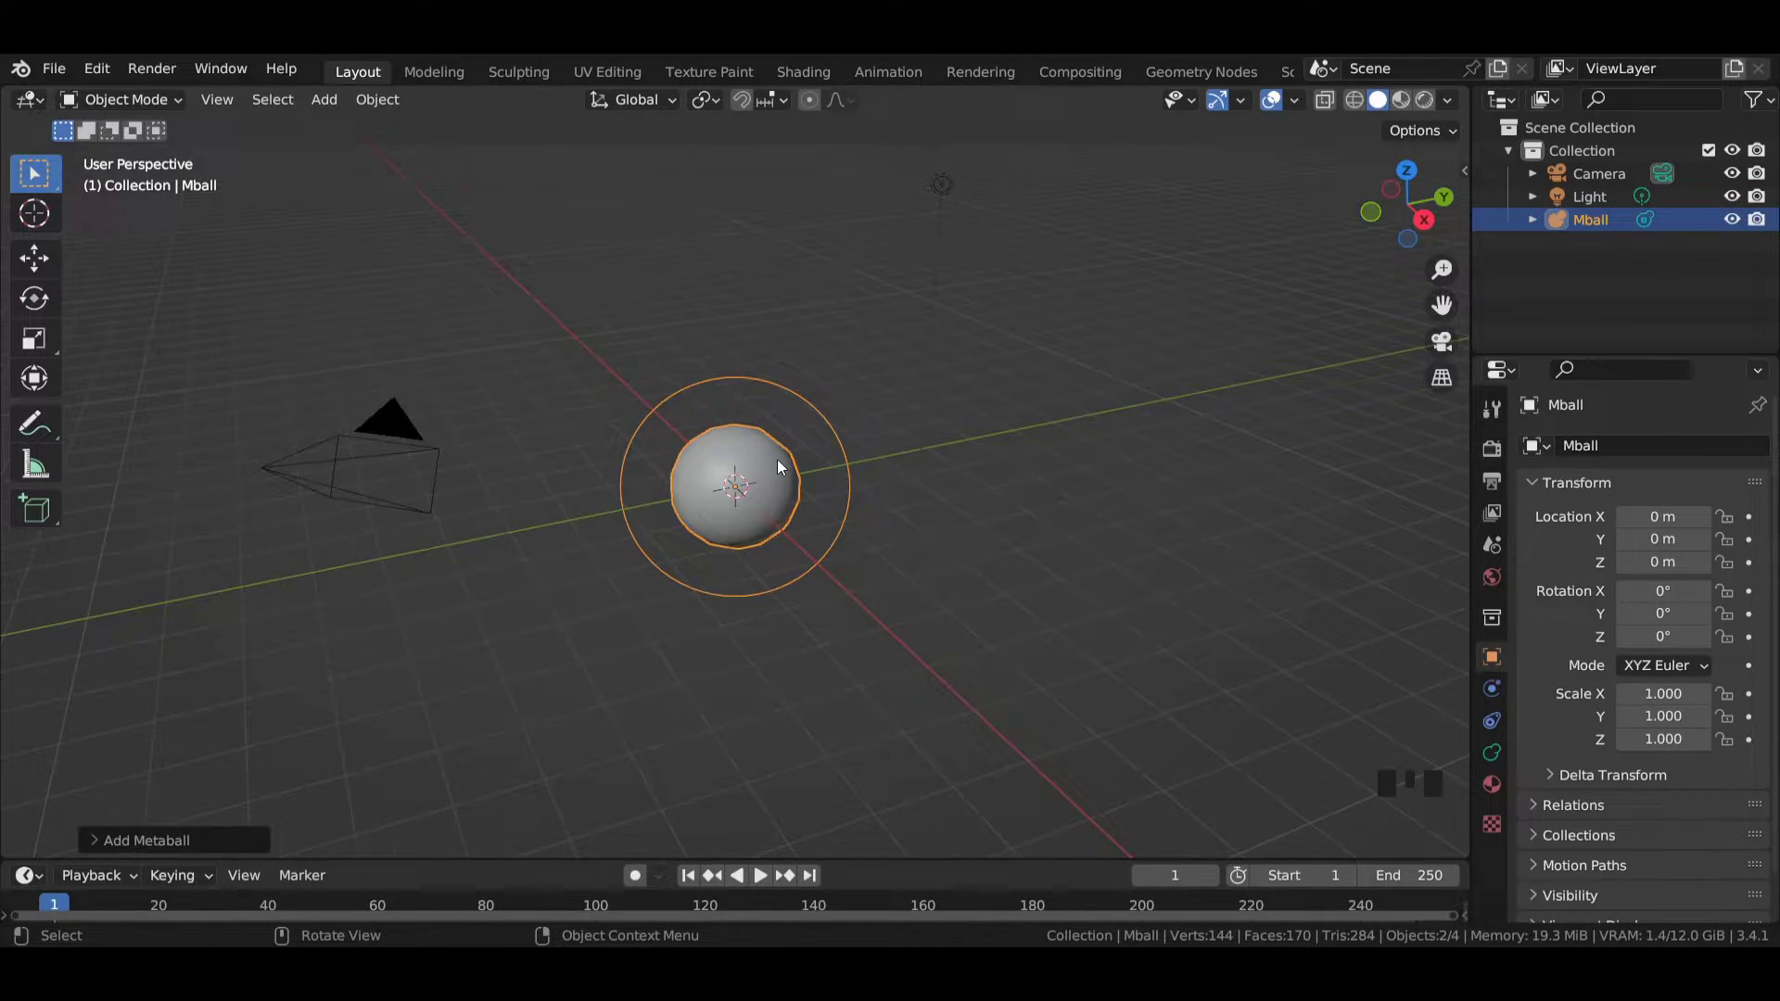
pyautogui.press('KP_1')
# Move the metaball about 1.1 m left along X with the Move gizmo
pyautogui.click(52, 264)
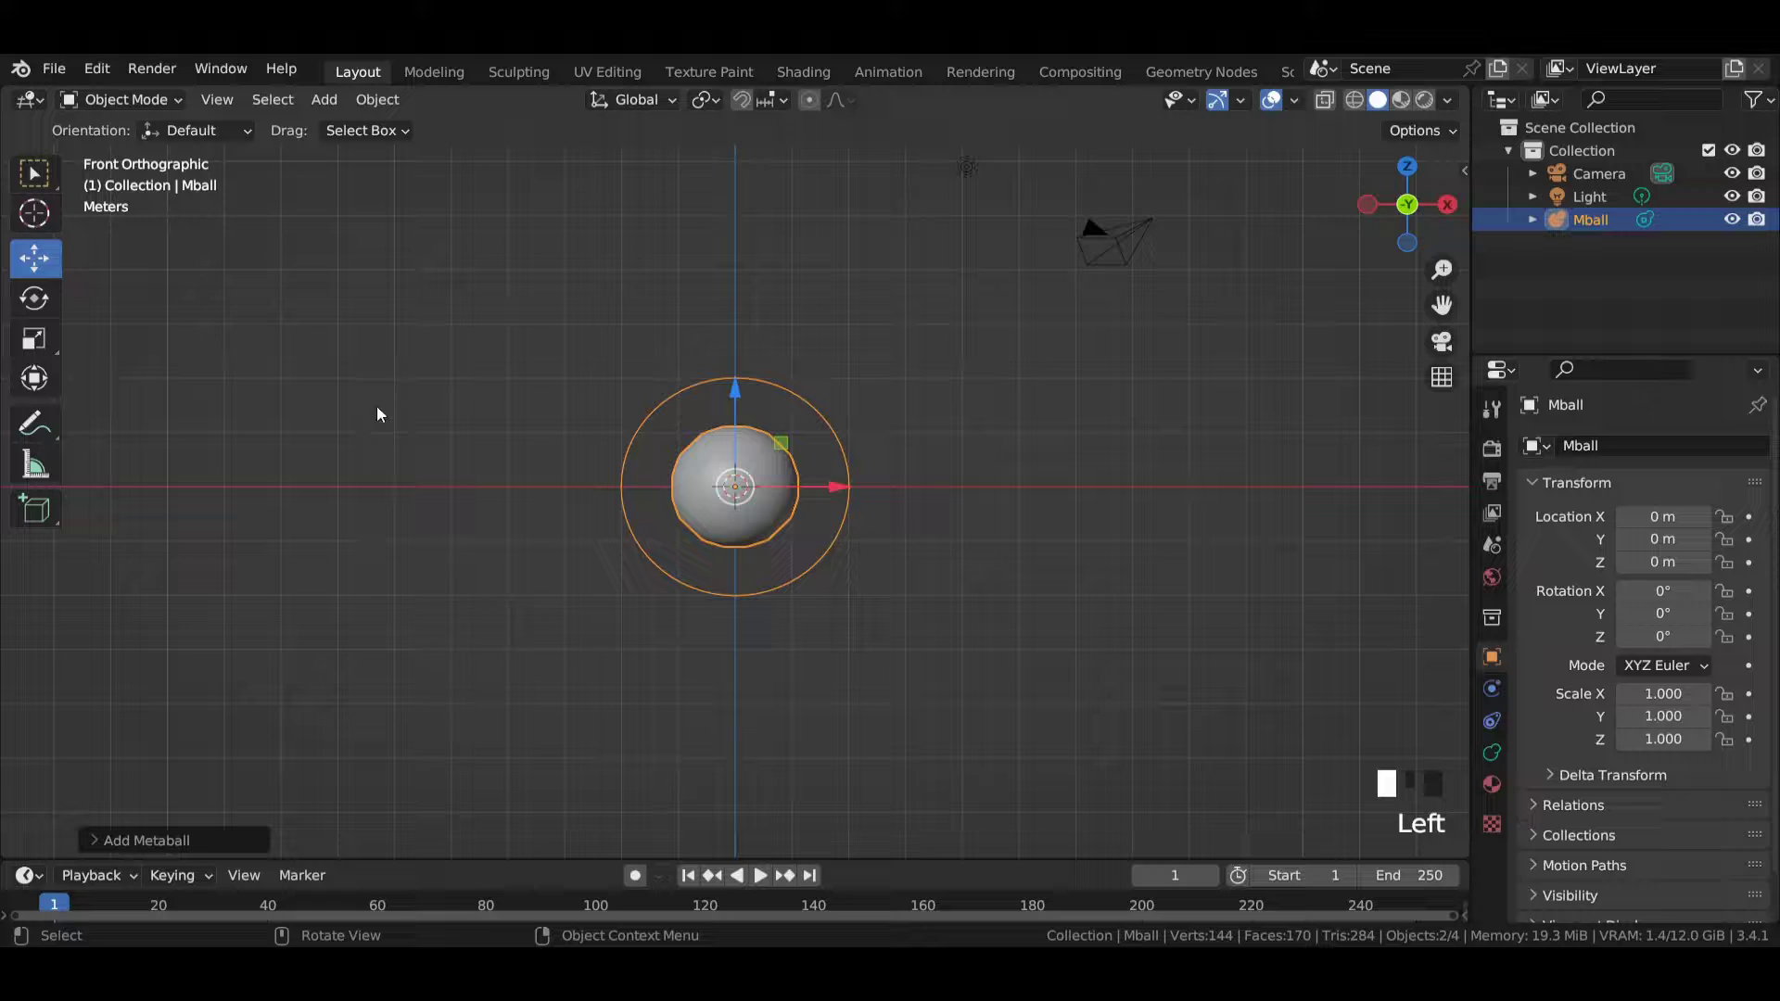
pyautogui.moveTo(839, 489); pyautogui.dragTo(774, 489)
pyautogui.click(874, 406)
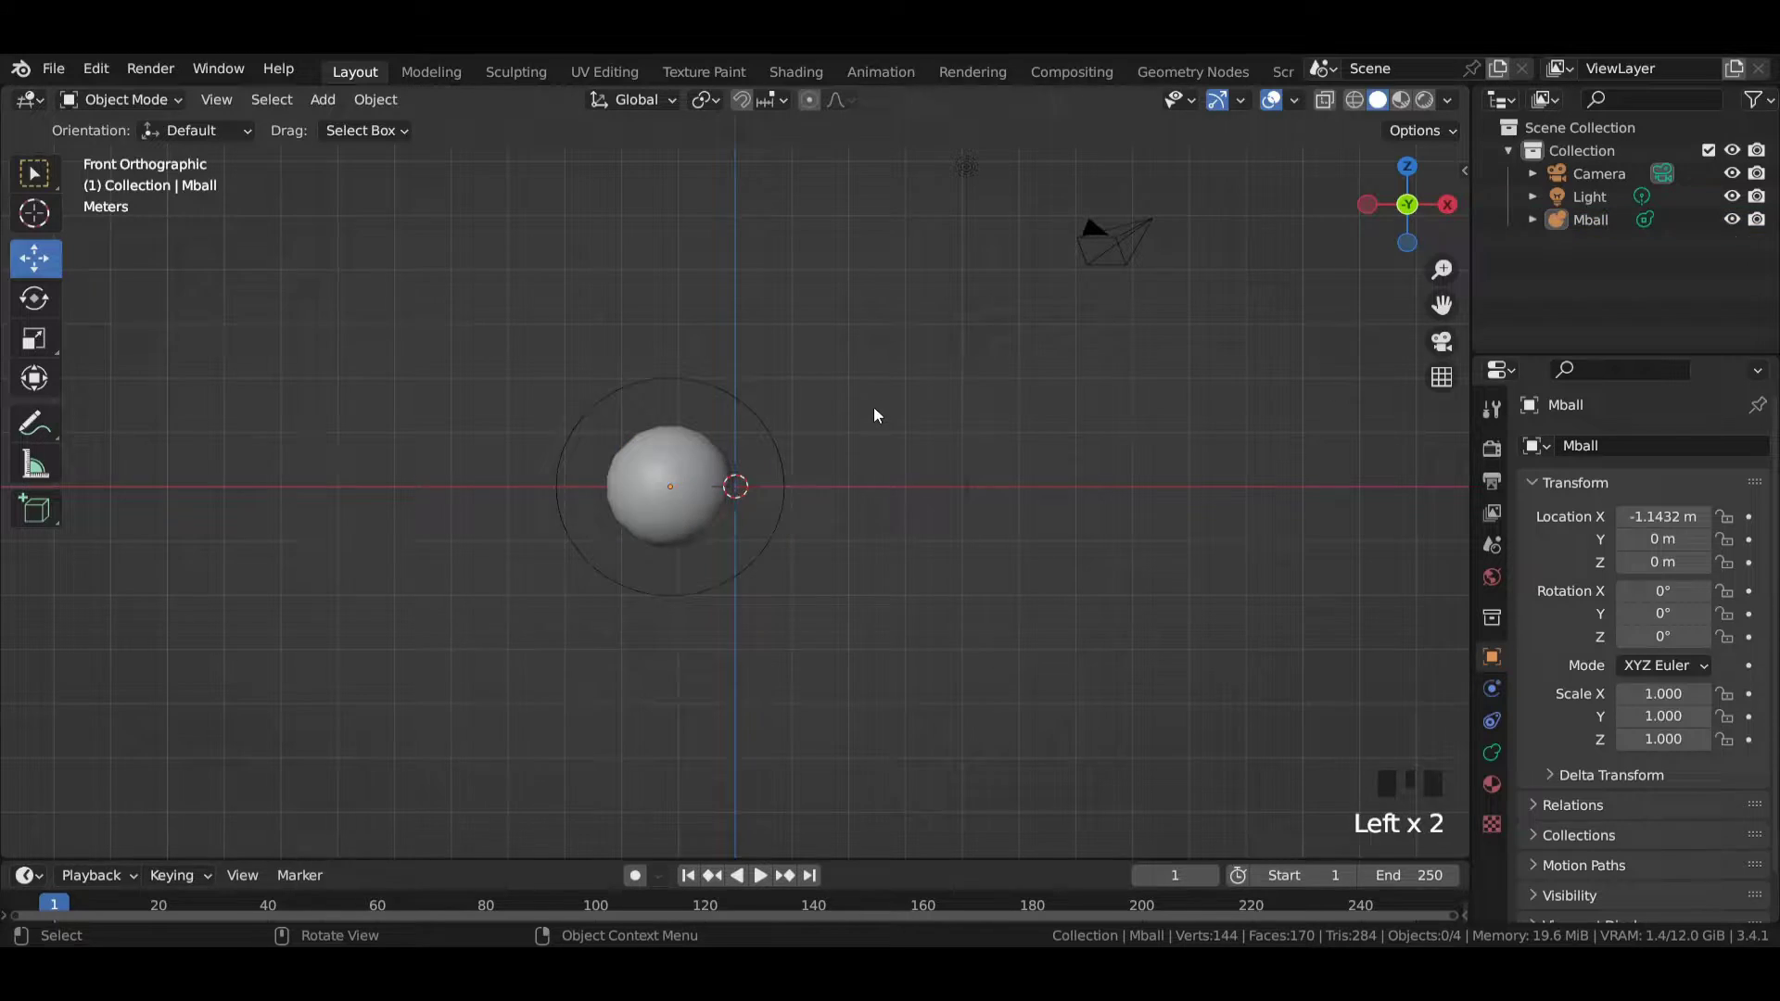
pyautogui.scroll(12, 874, 406)
pyautogui.click(570, 497)
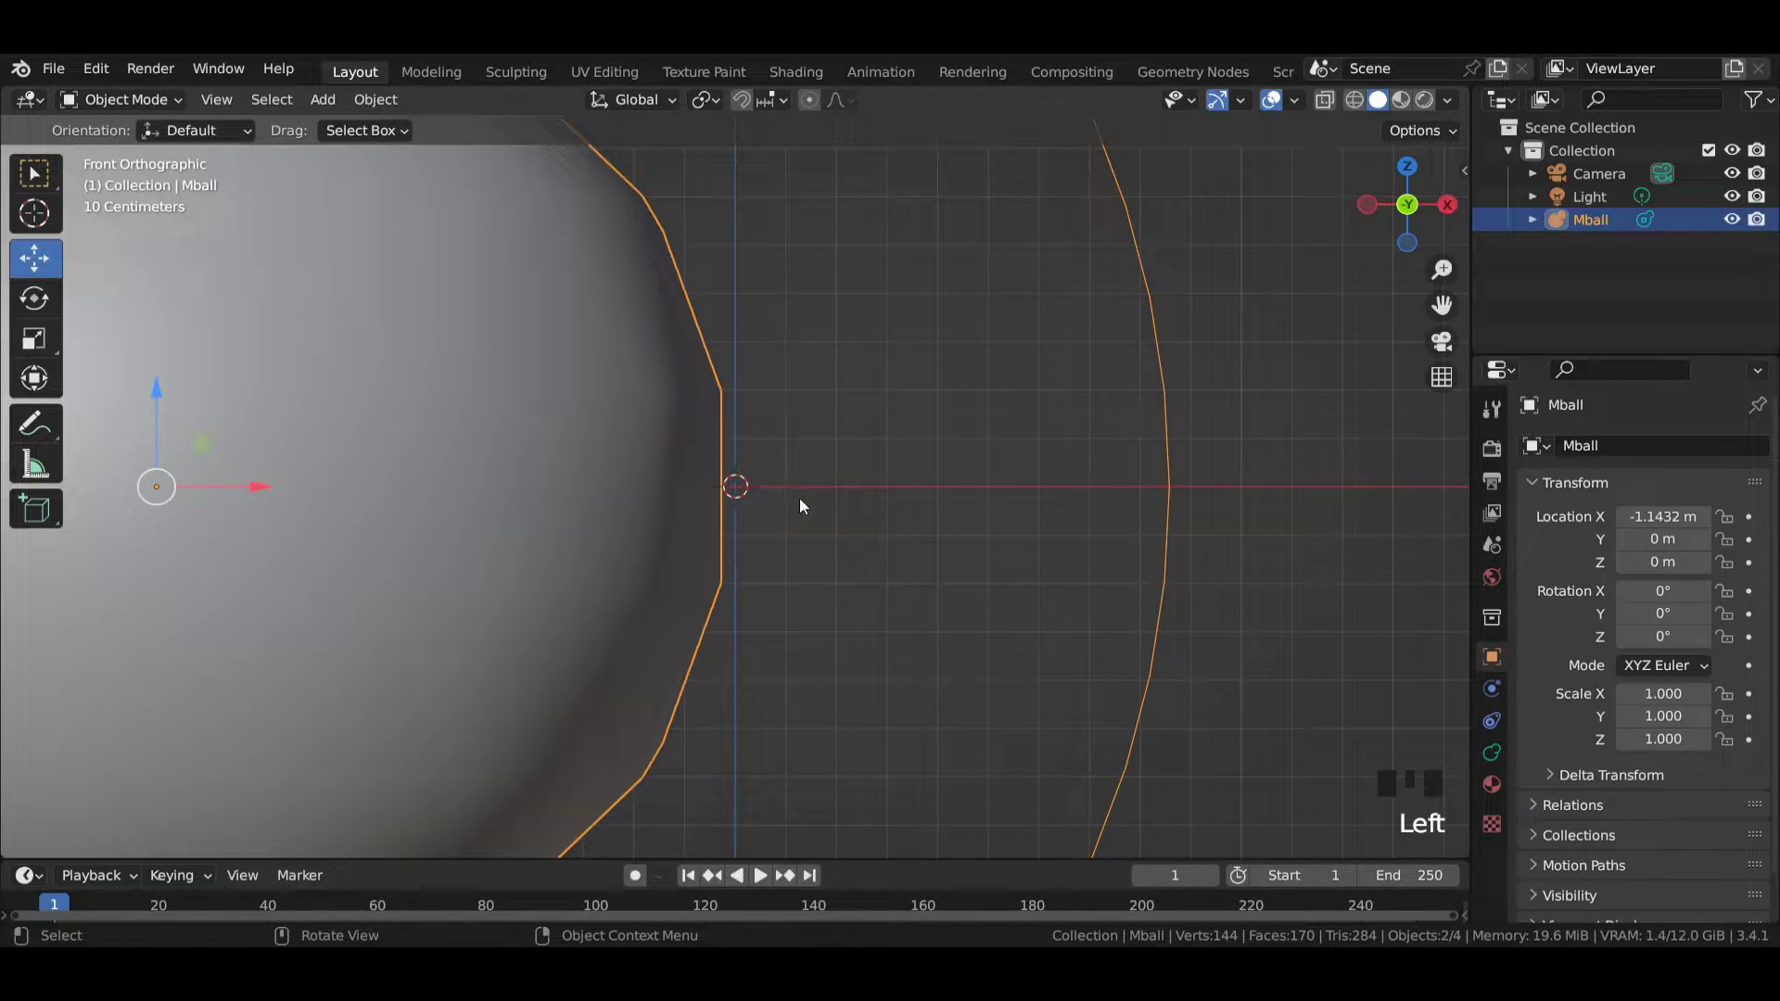
pyautogui.moveTo(259, 492); pyautogui.dragTo(272, 492)
pyautogui.scroll(-10, 672, 446)
# Duplicate the metaball and place the copy at about X 1.035 m to merge the lobes
pyautogui.hotkey('shift', 'd')
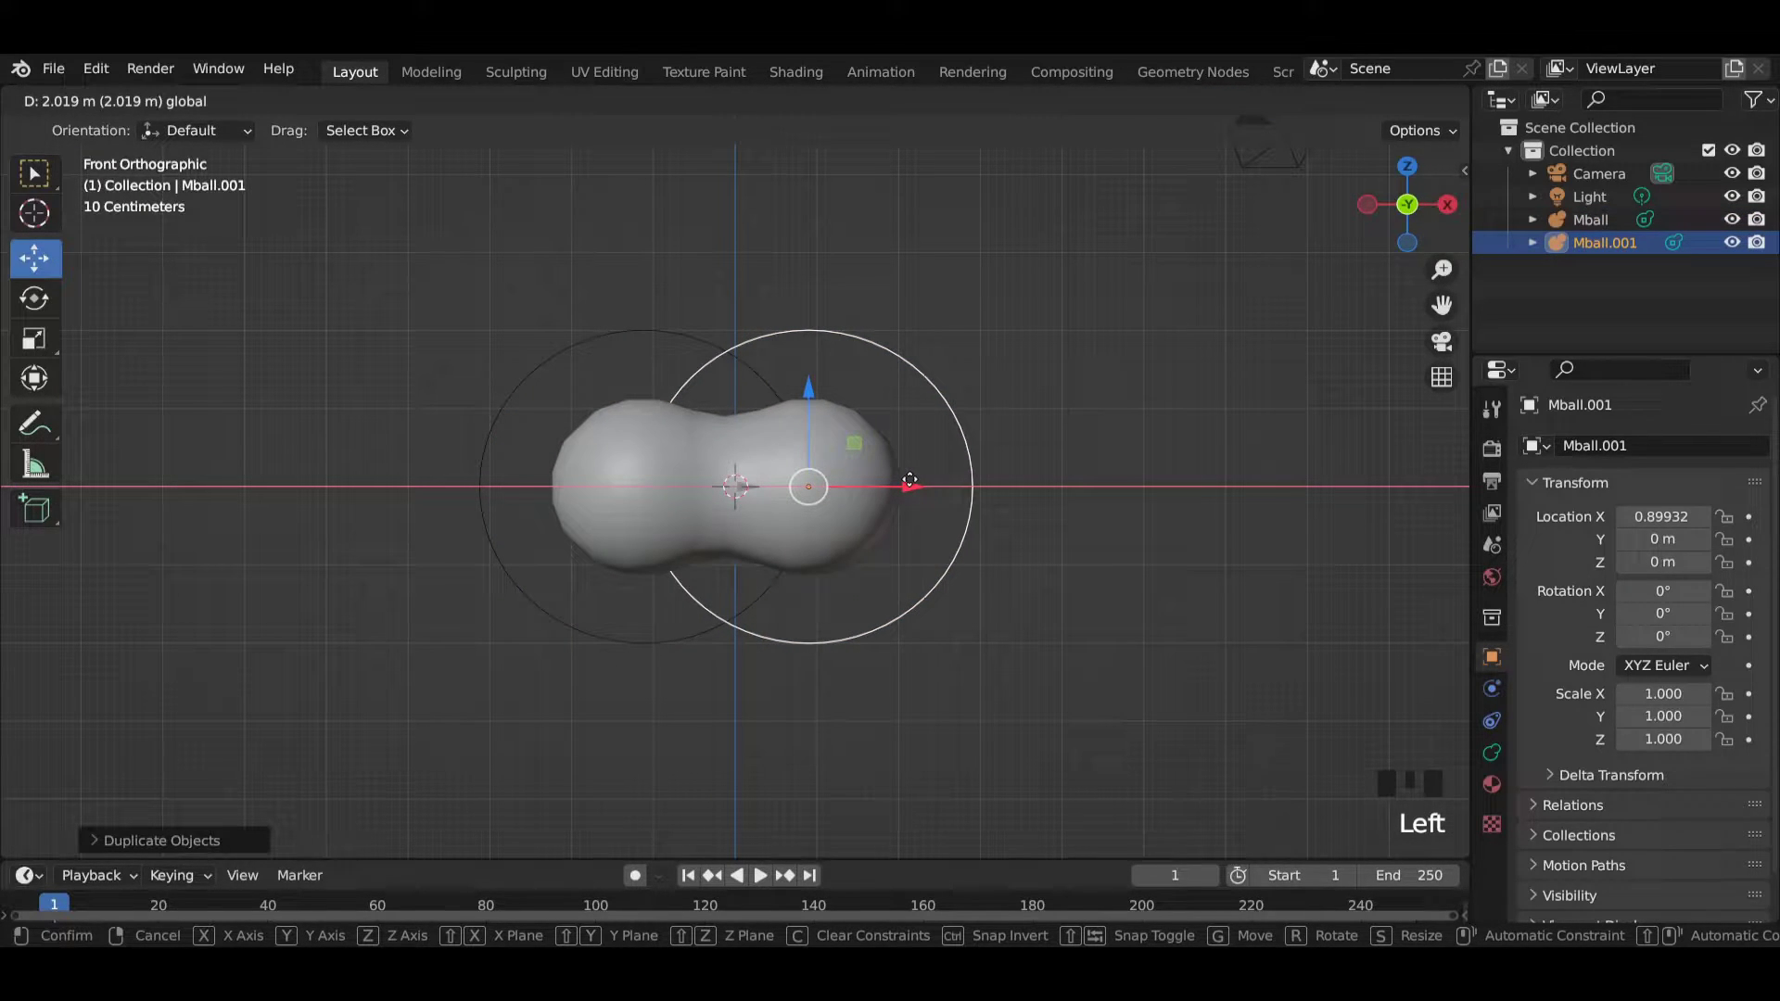
pyautogui.click(910, 480)
pyautogui.moveTo(909, 485); pyautogui.dragTo(914, 486)
pyautogui.click(1089, 309)
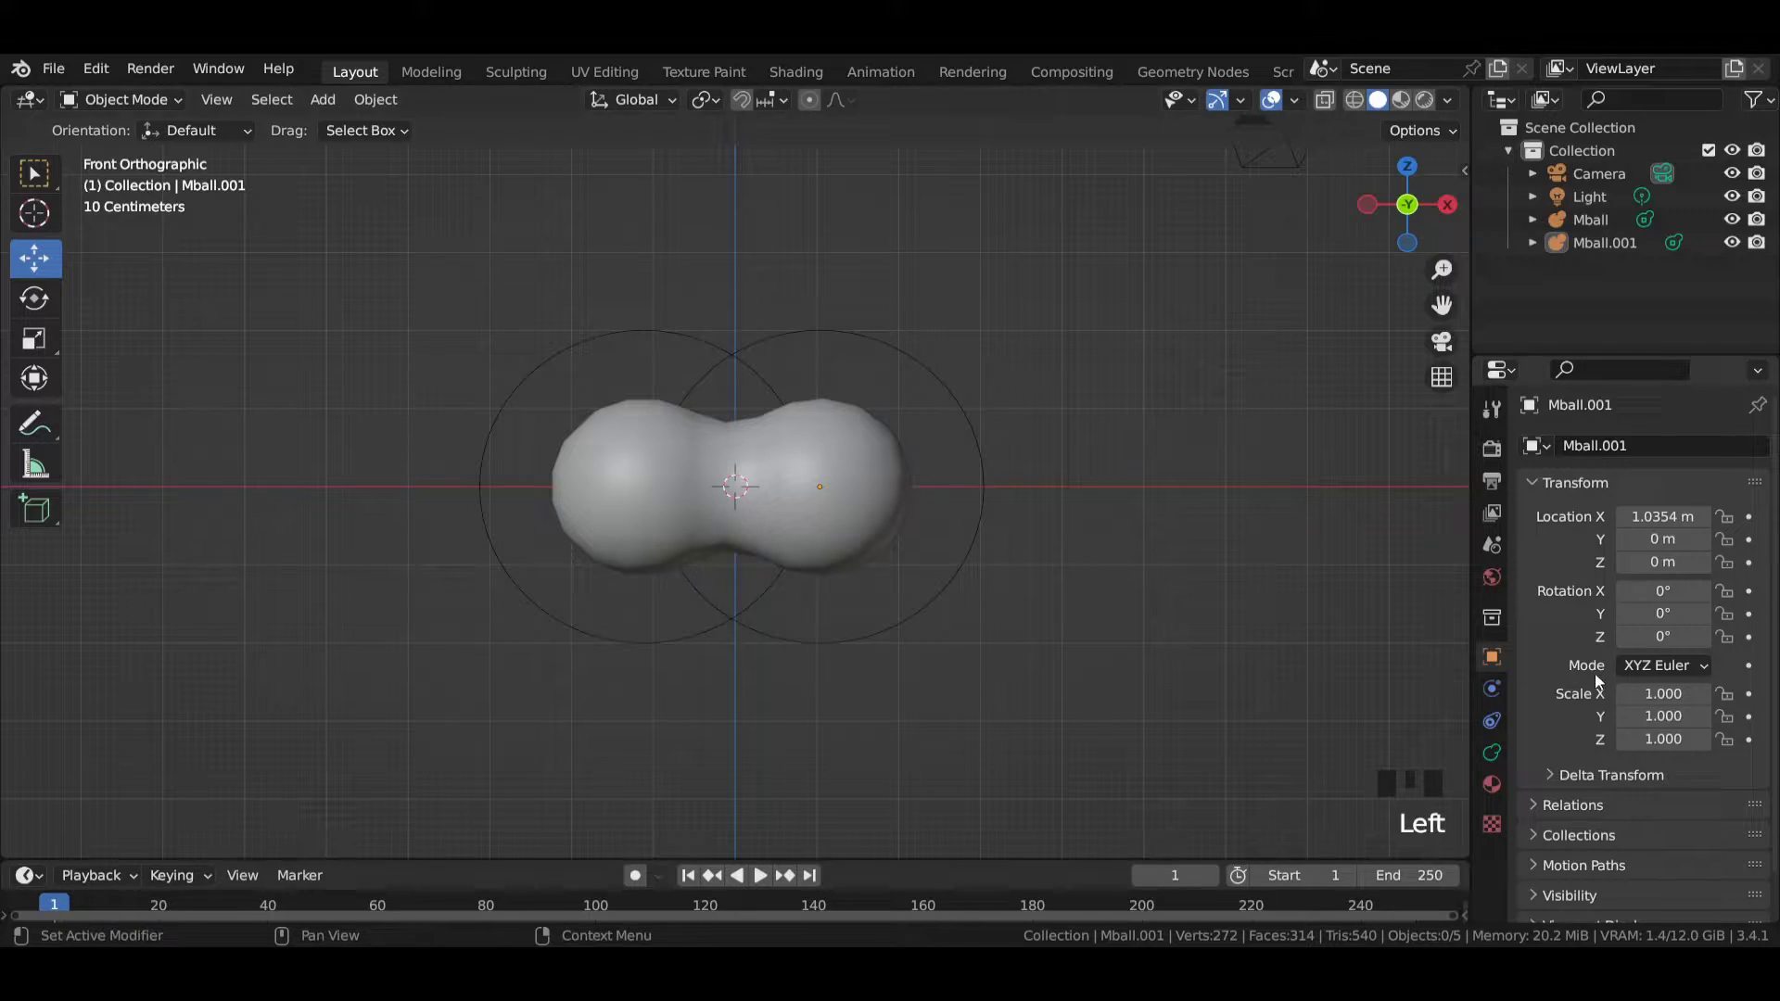
# Set the metaball viewport and render resolution to 0.05 m
pyautogui.click(1492, 752)
pyautogui.moveTo(1675, 517); pyautogui.dragTo(1623, 518)
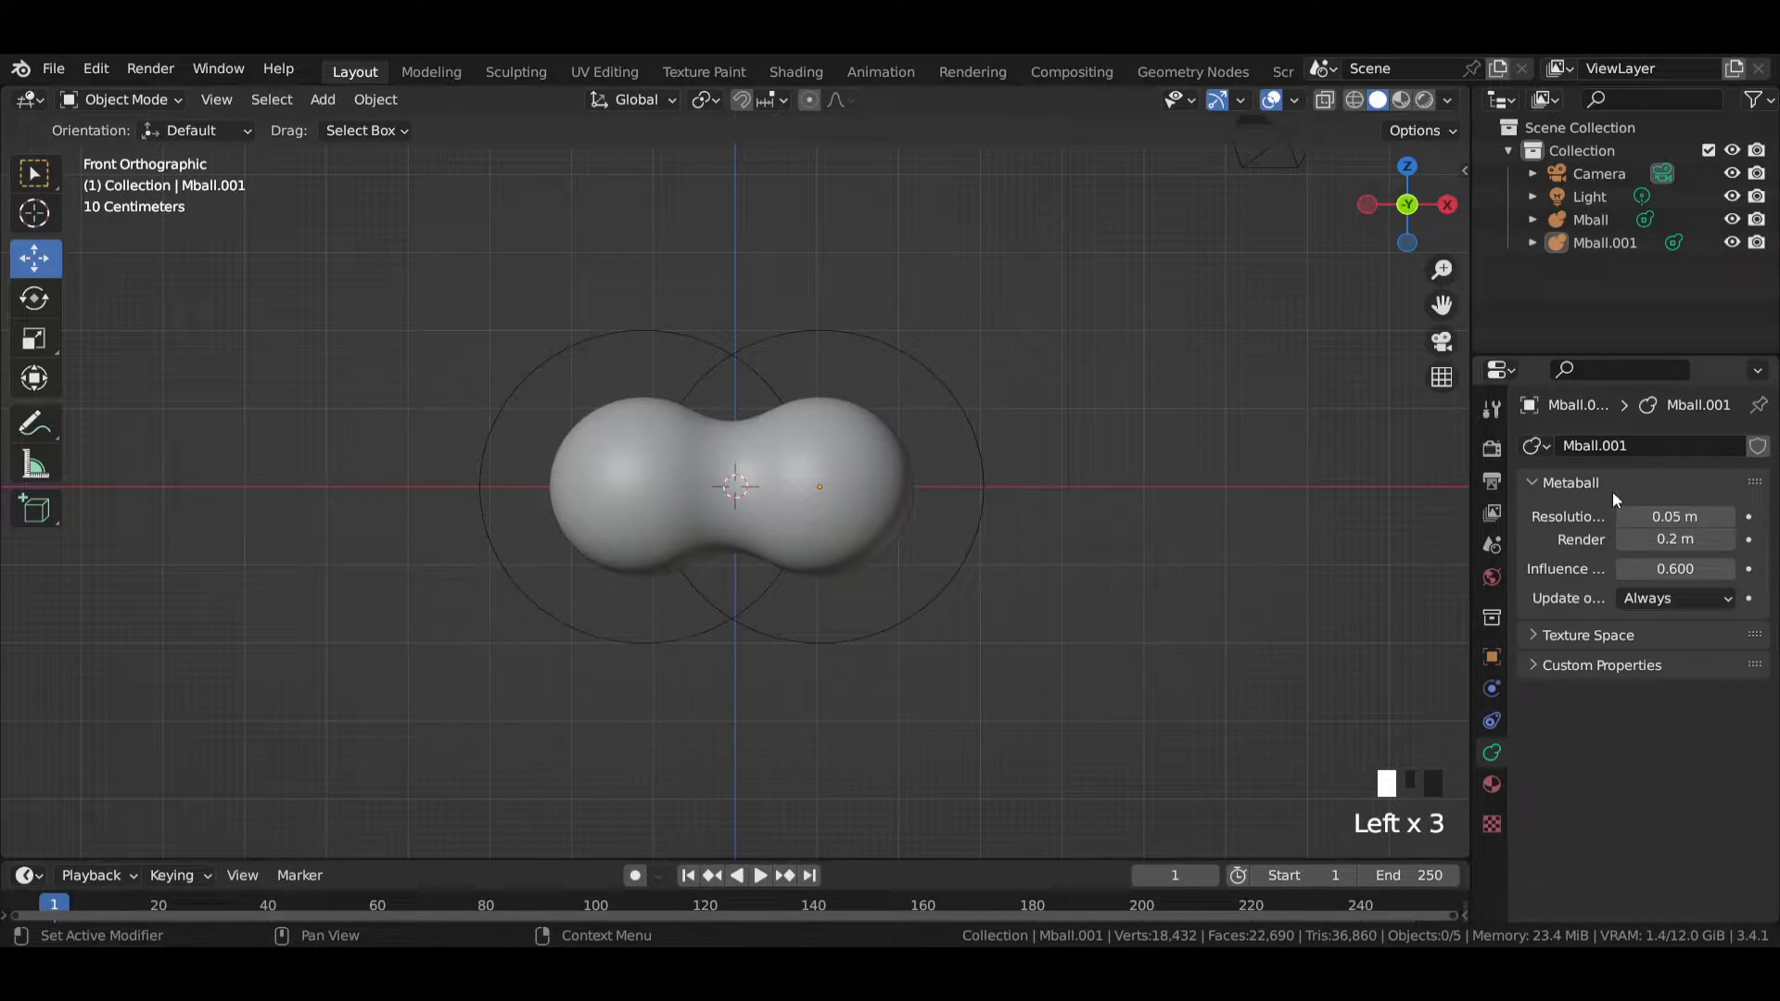
pyautogui.click(1676, 539)
pyautogui.write('.05')
pyautogui.press('Return')
# Align the camera to the current front view and save the blend file
pyautogui.click(647, 431)
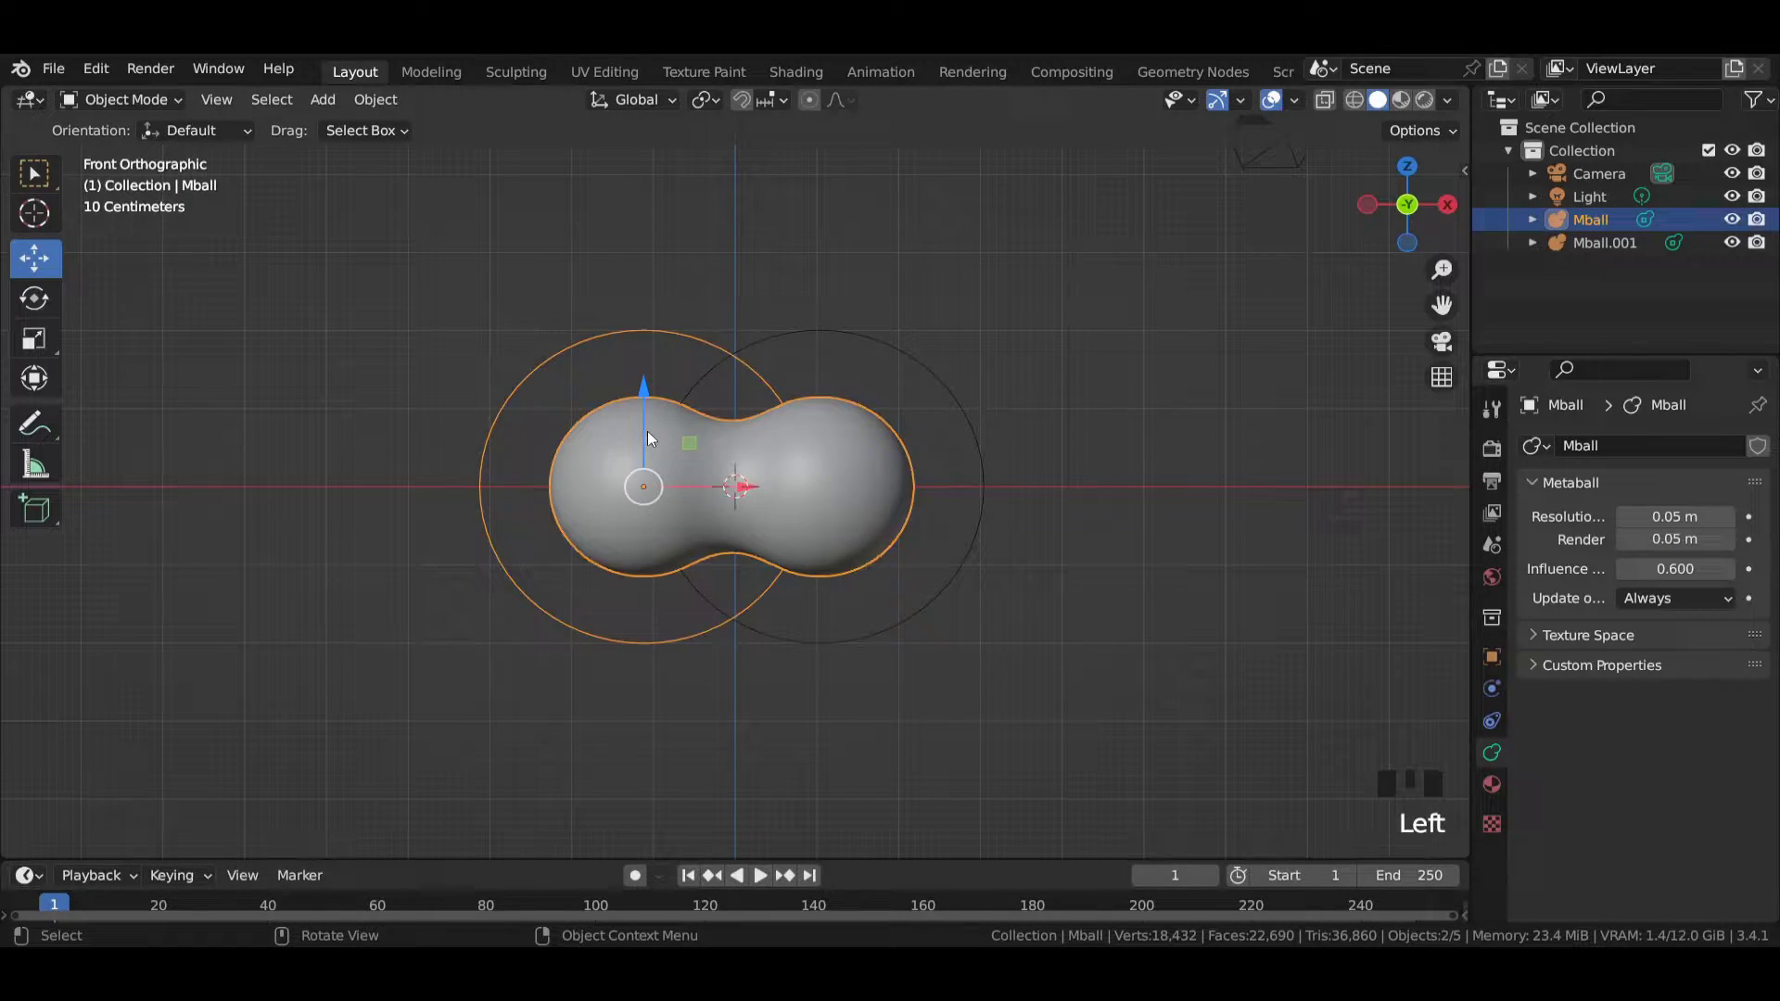
pyautogui.scroll(3, 647, 431)
pyautogui.scroll(-3, 647, 429)
pyautogui.click(932, 270)
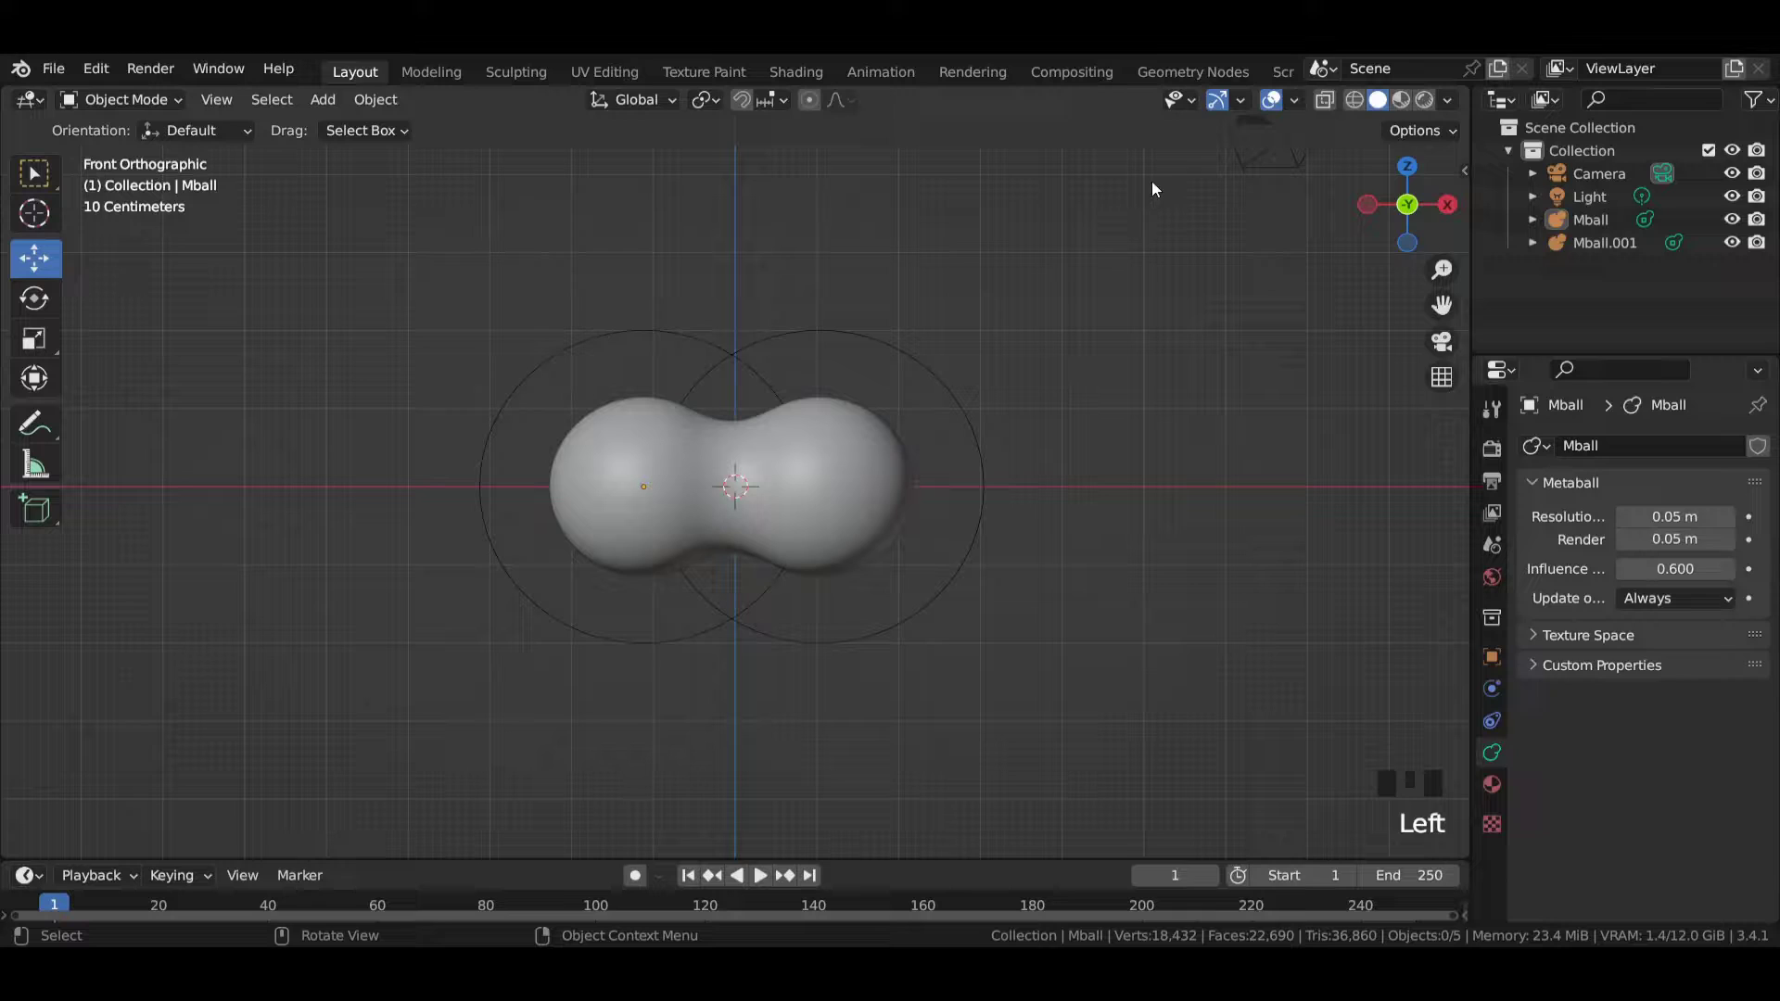
pyautogui.click(1275, 167)
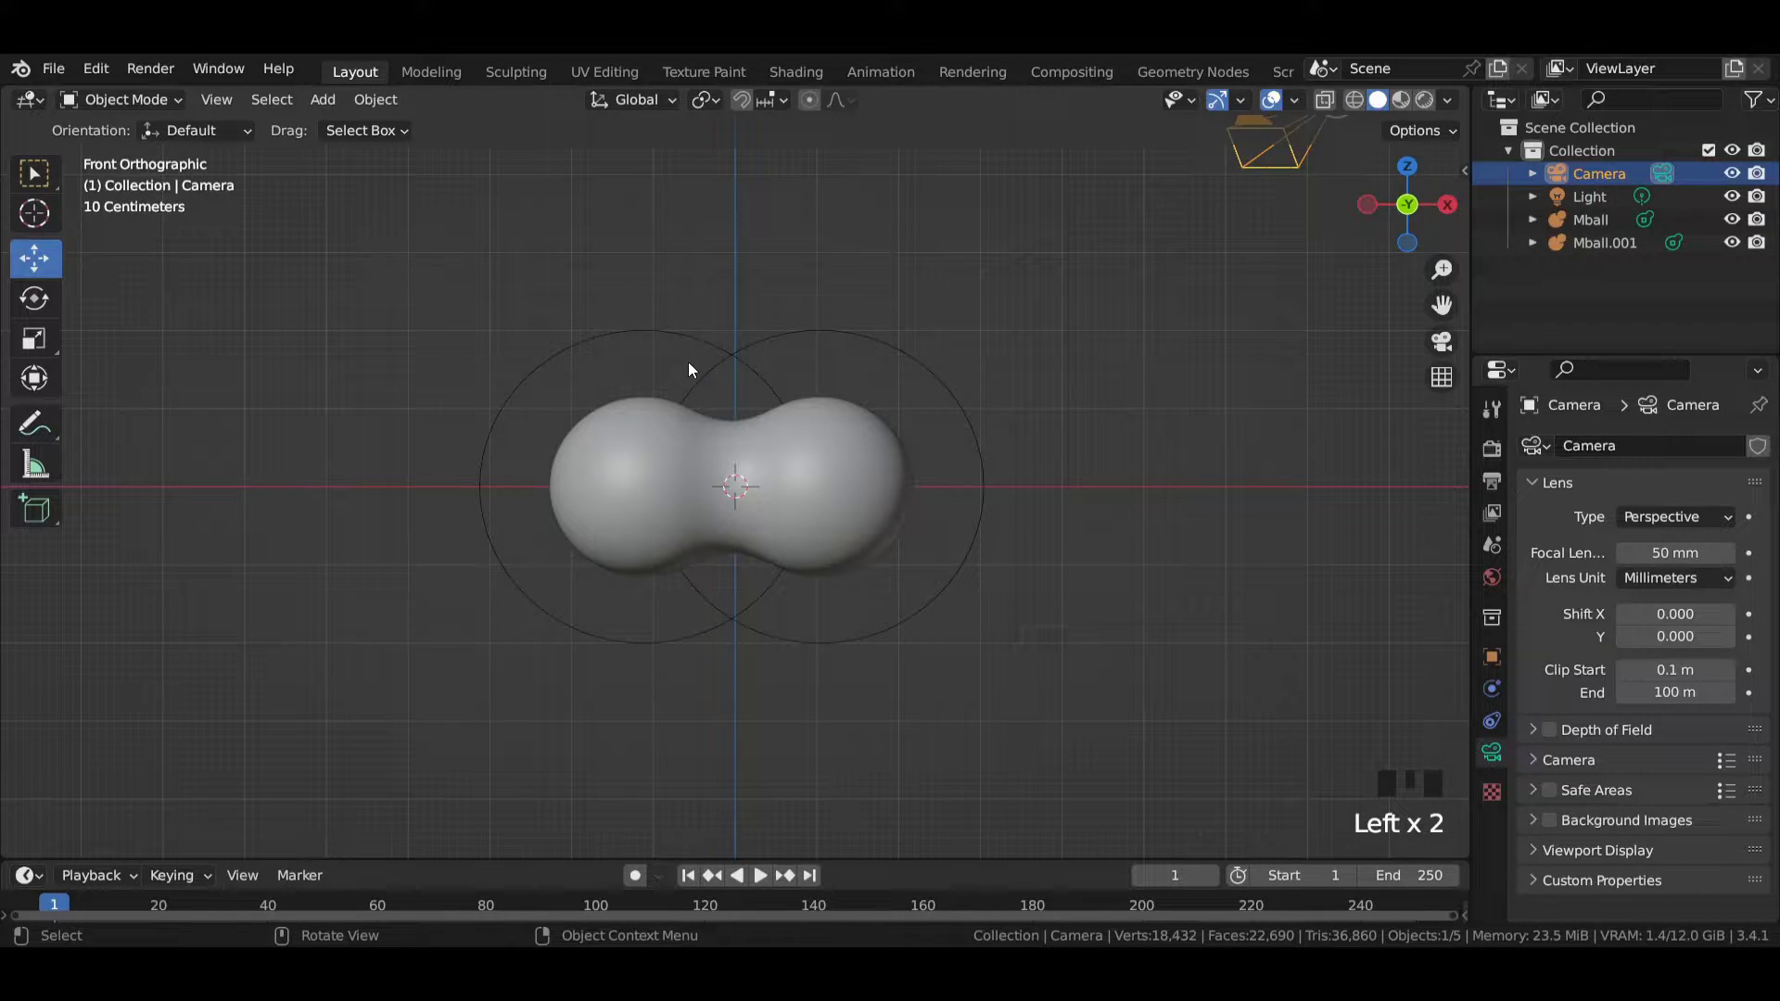
pyautogui.press('ctrl+alt+KP_0')
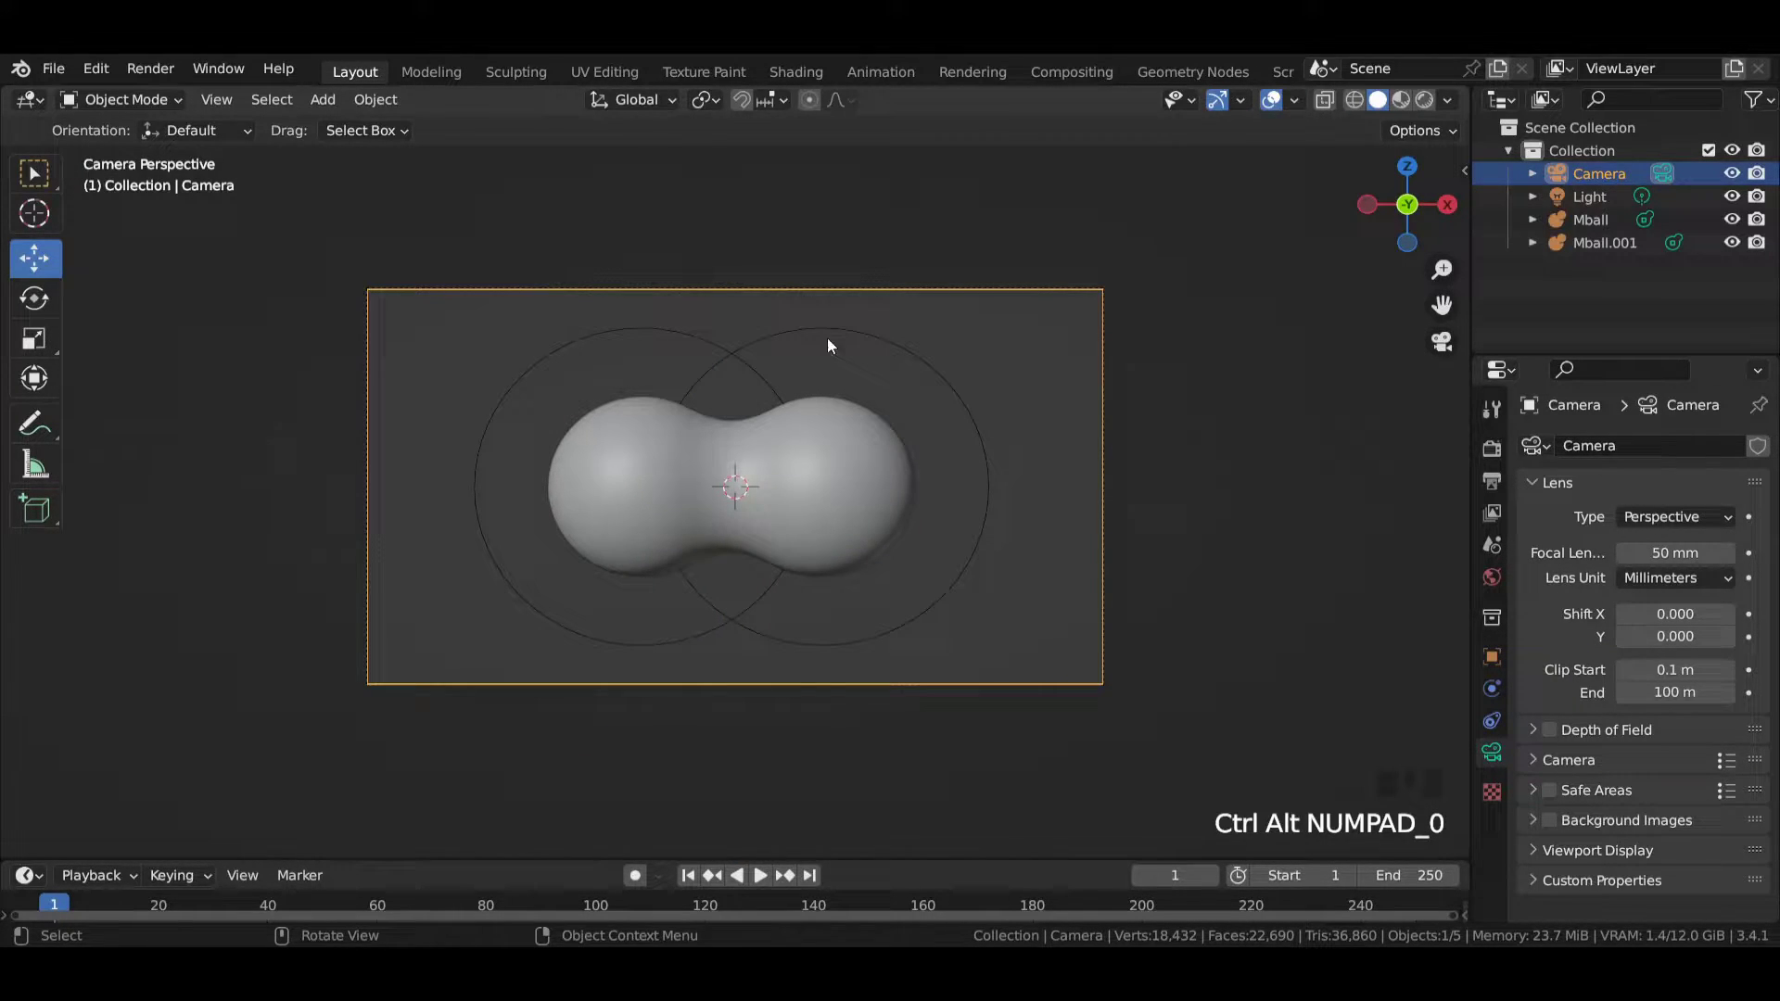
pyautogui.hotkey('ctrl', 's')
pyautogui.hotkey('ctrl', 's')
pyautogui.hotkey('ctrl', 's')
# Switch rendering to Cycles on GPU Compute with 128 viewport and render max samples
pyautogui.click(964, 341)
pyautogui.click(1491, 449)
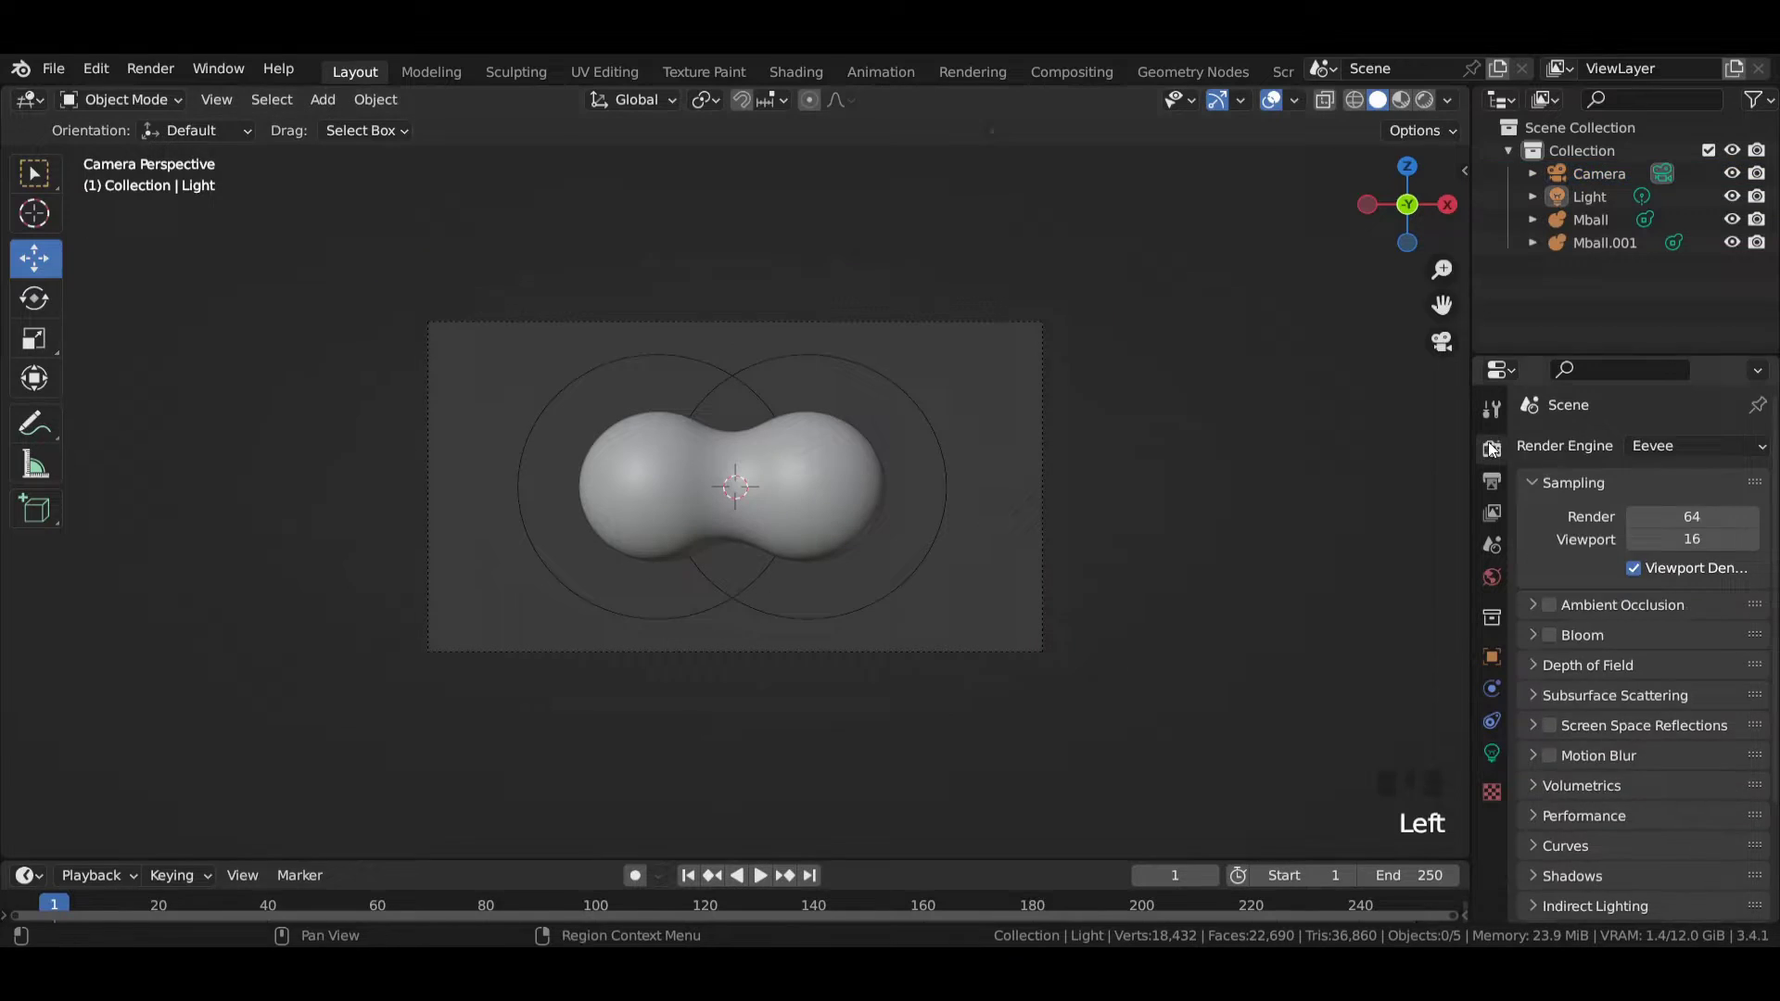
pyautogui.click(1650, 446)
pyautogui.click(1657, 522)
pyautogui.click(1671, 501)
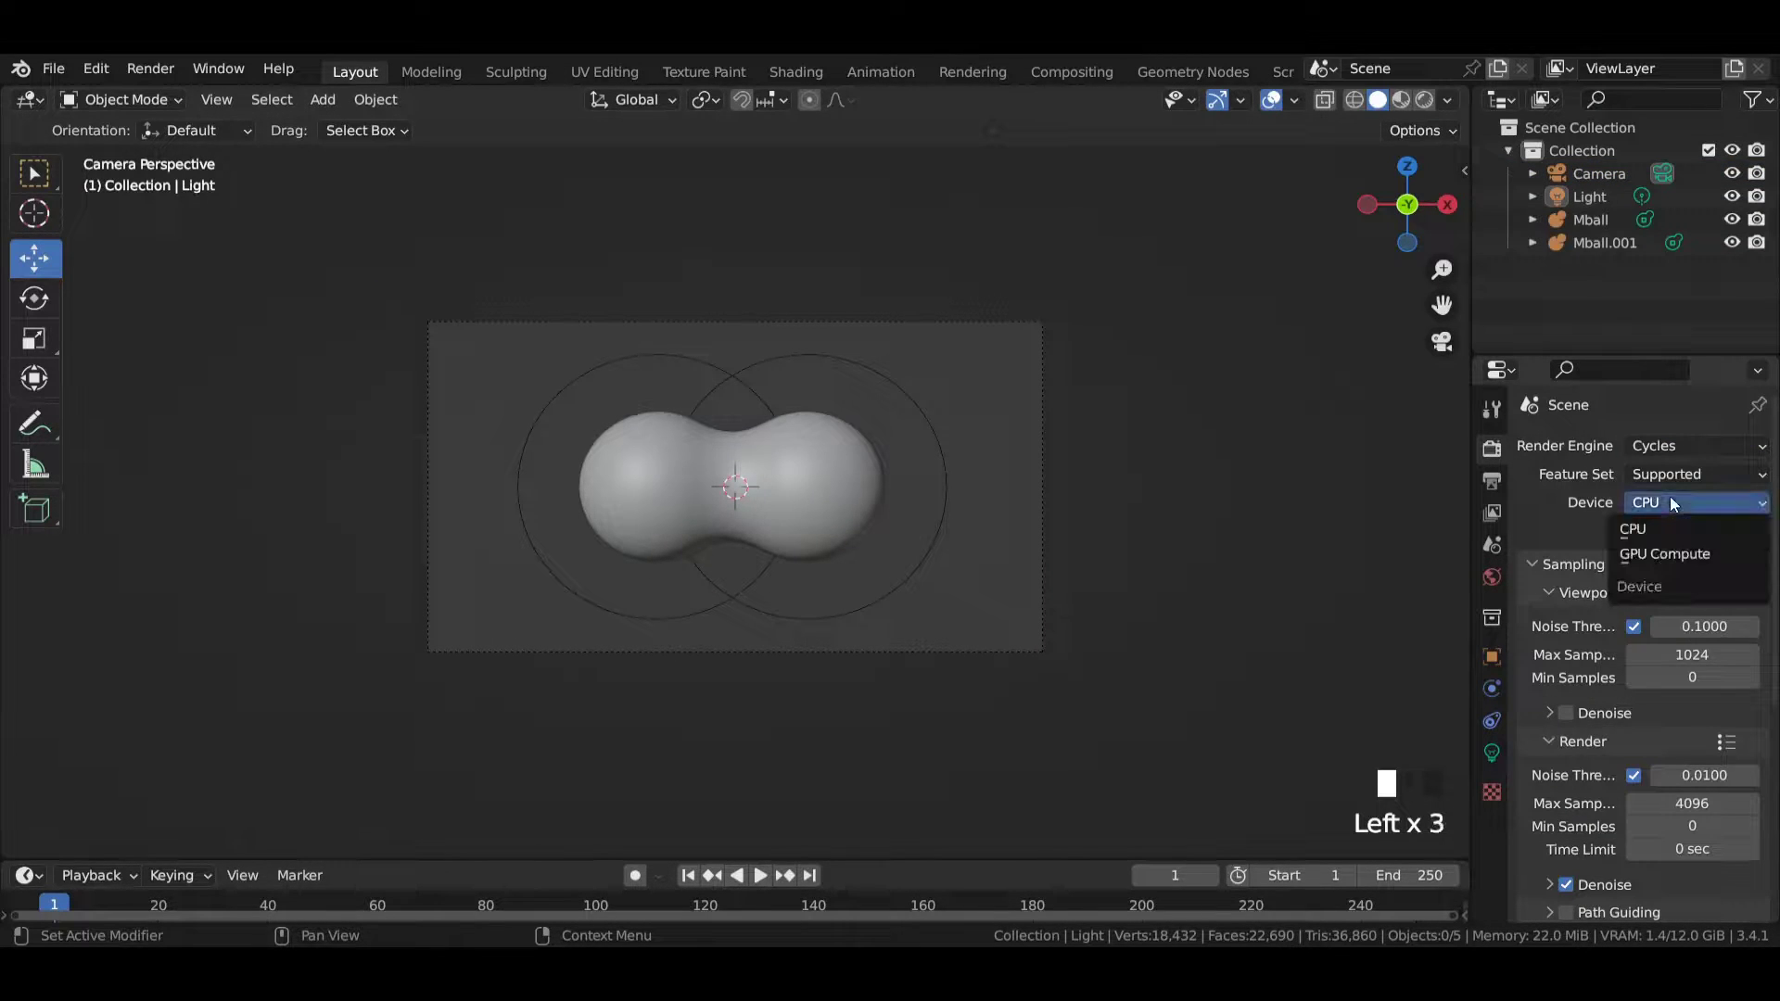
pyautogui.click(1678, 554)
pyautogui.click(1694, 628)
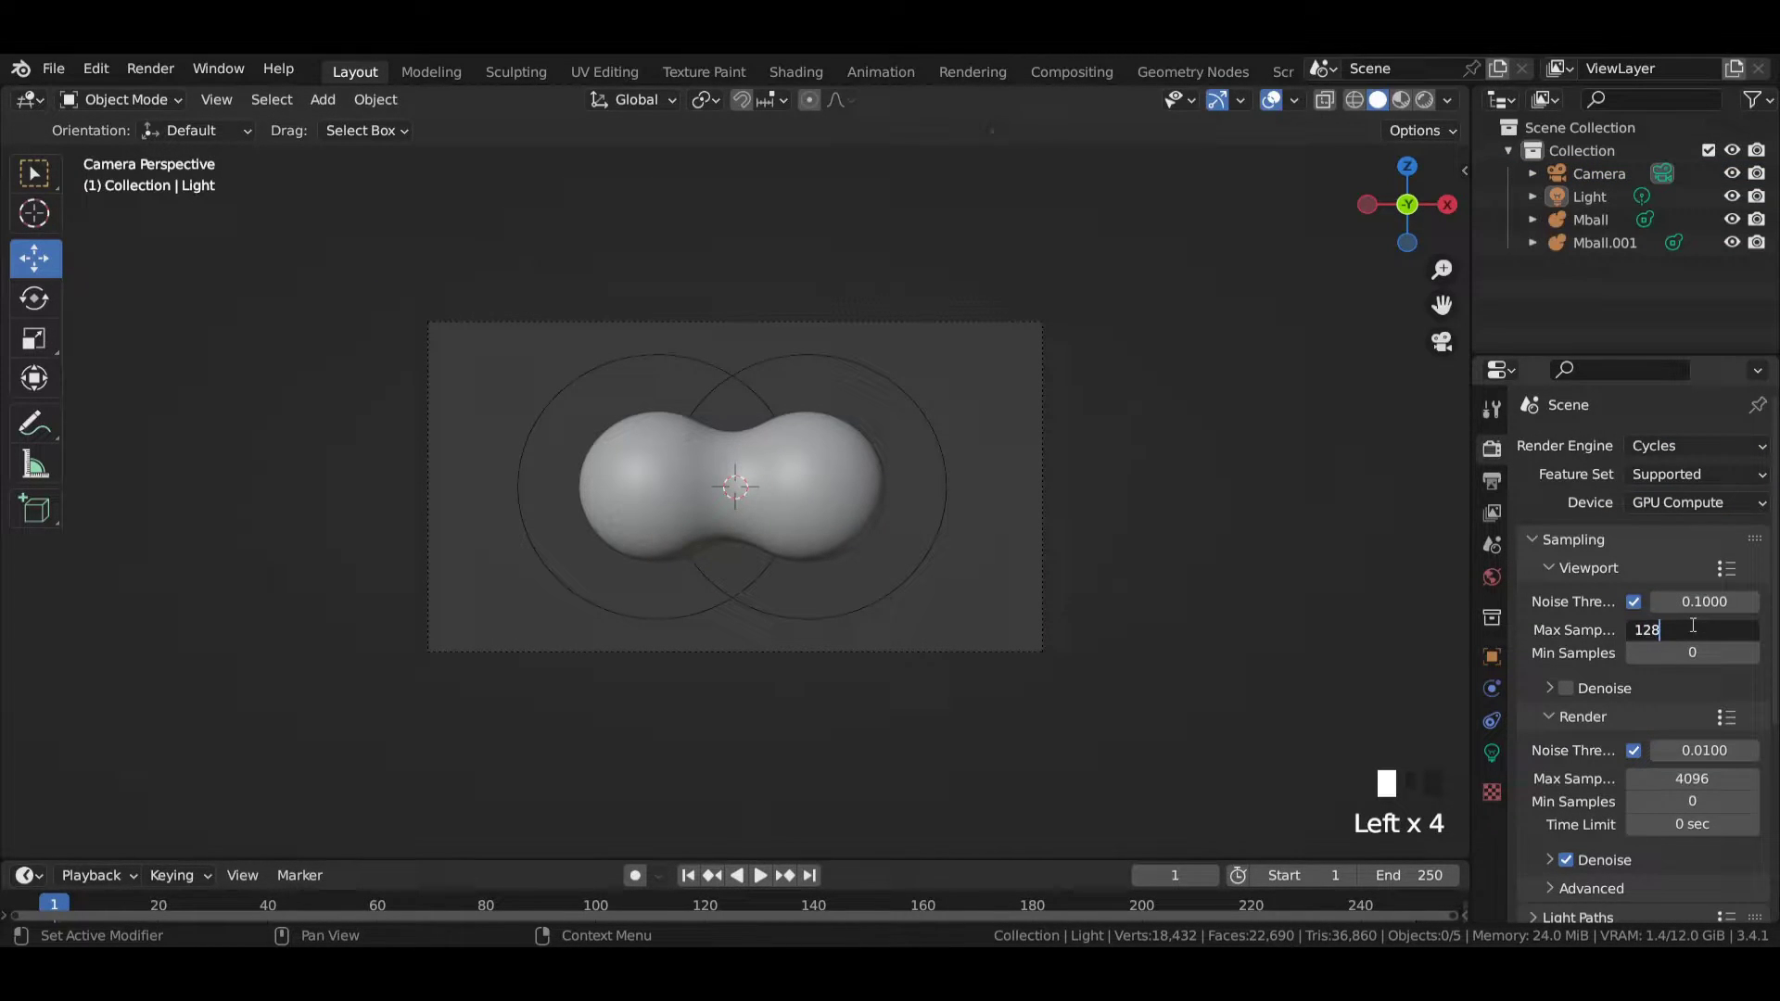
pyautogui.click(1702, 771)
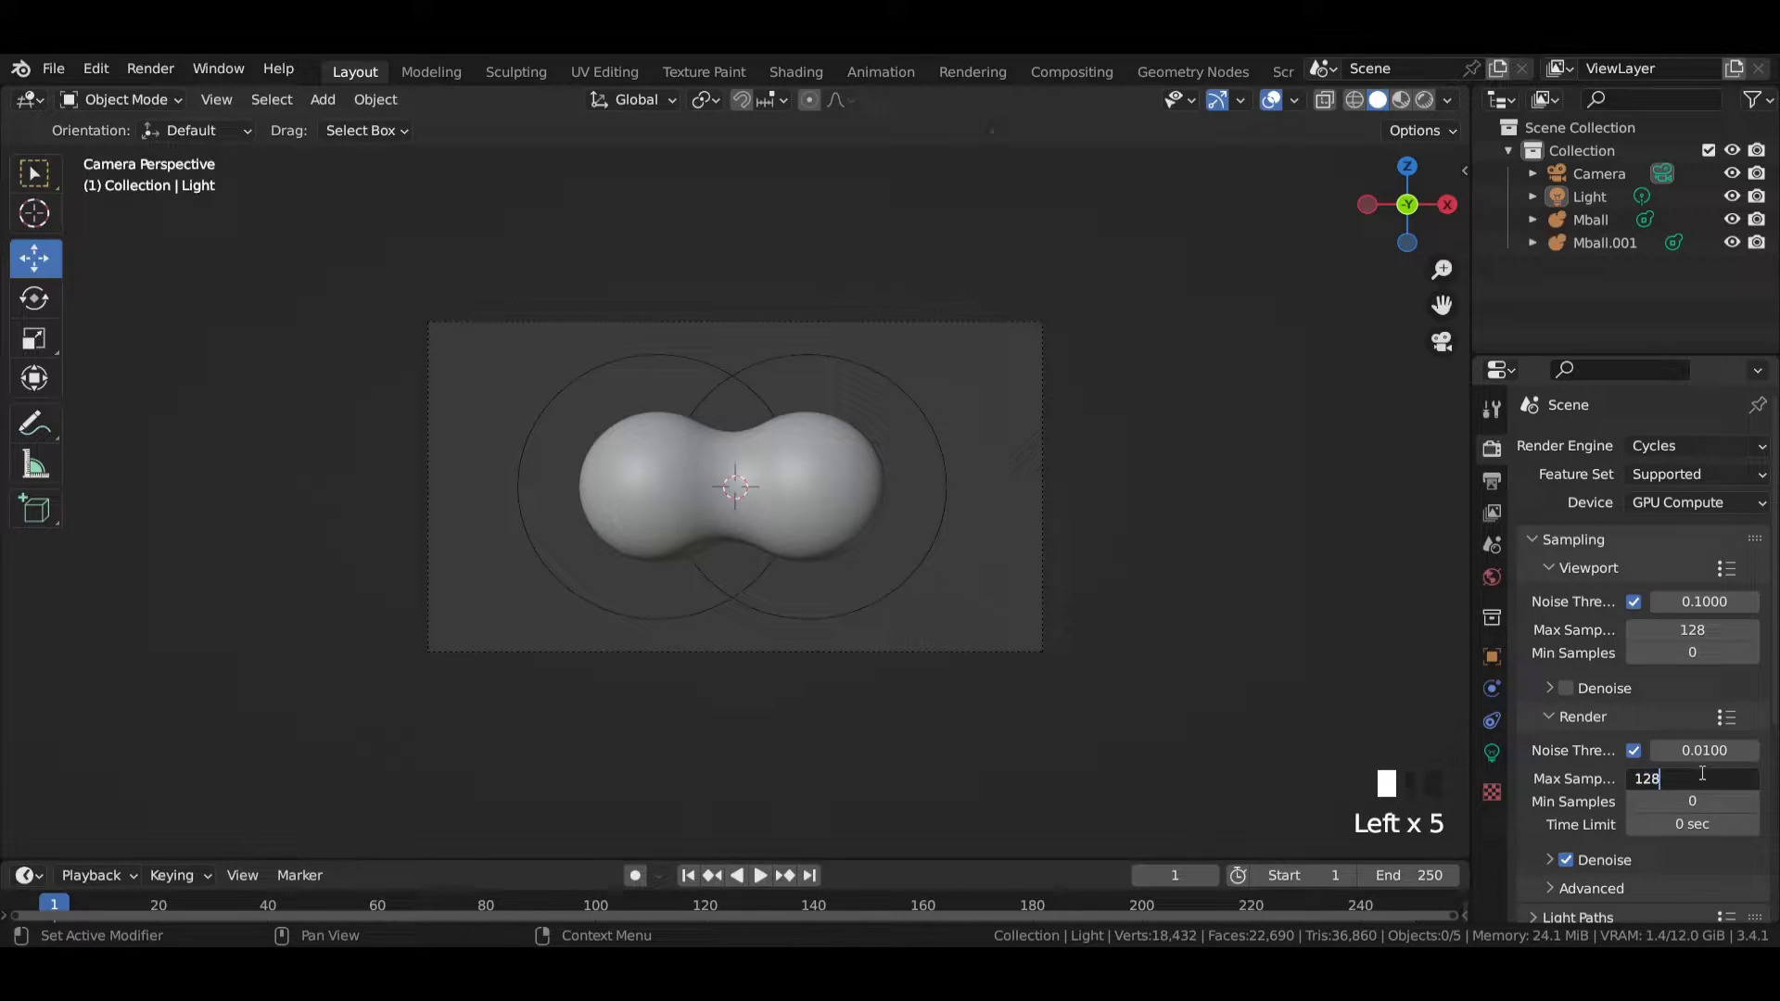
pyautogui.press('Return')
pyautogui.scroll(-13, 1701, 772)
# Set colour management to the Standard view transform with a Very High Contrast look
pyautogui.click(1593, 911)
pyautogui.scroll(-5, 1613, 863)
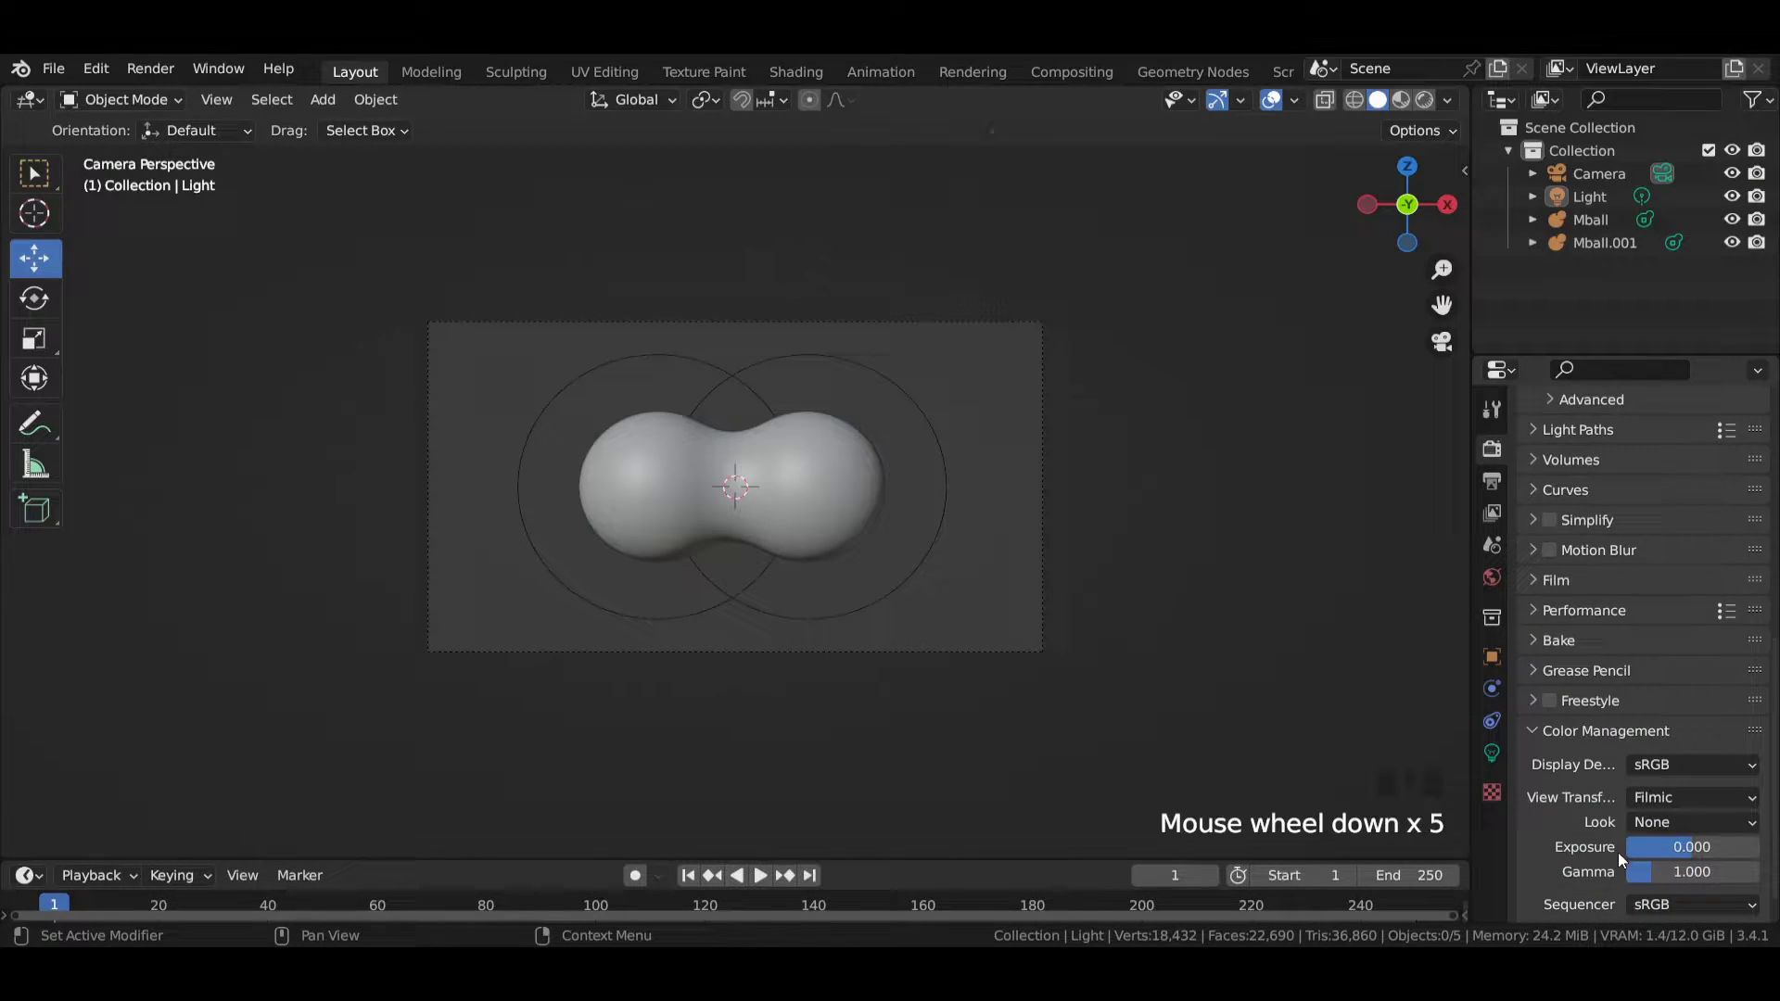
pyautogui.moveTo(1666, 824); pyautogui.dragTo(1665, 770)
pyautogui.click(1680, 795)
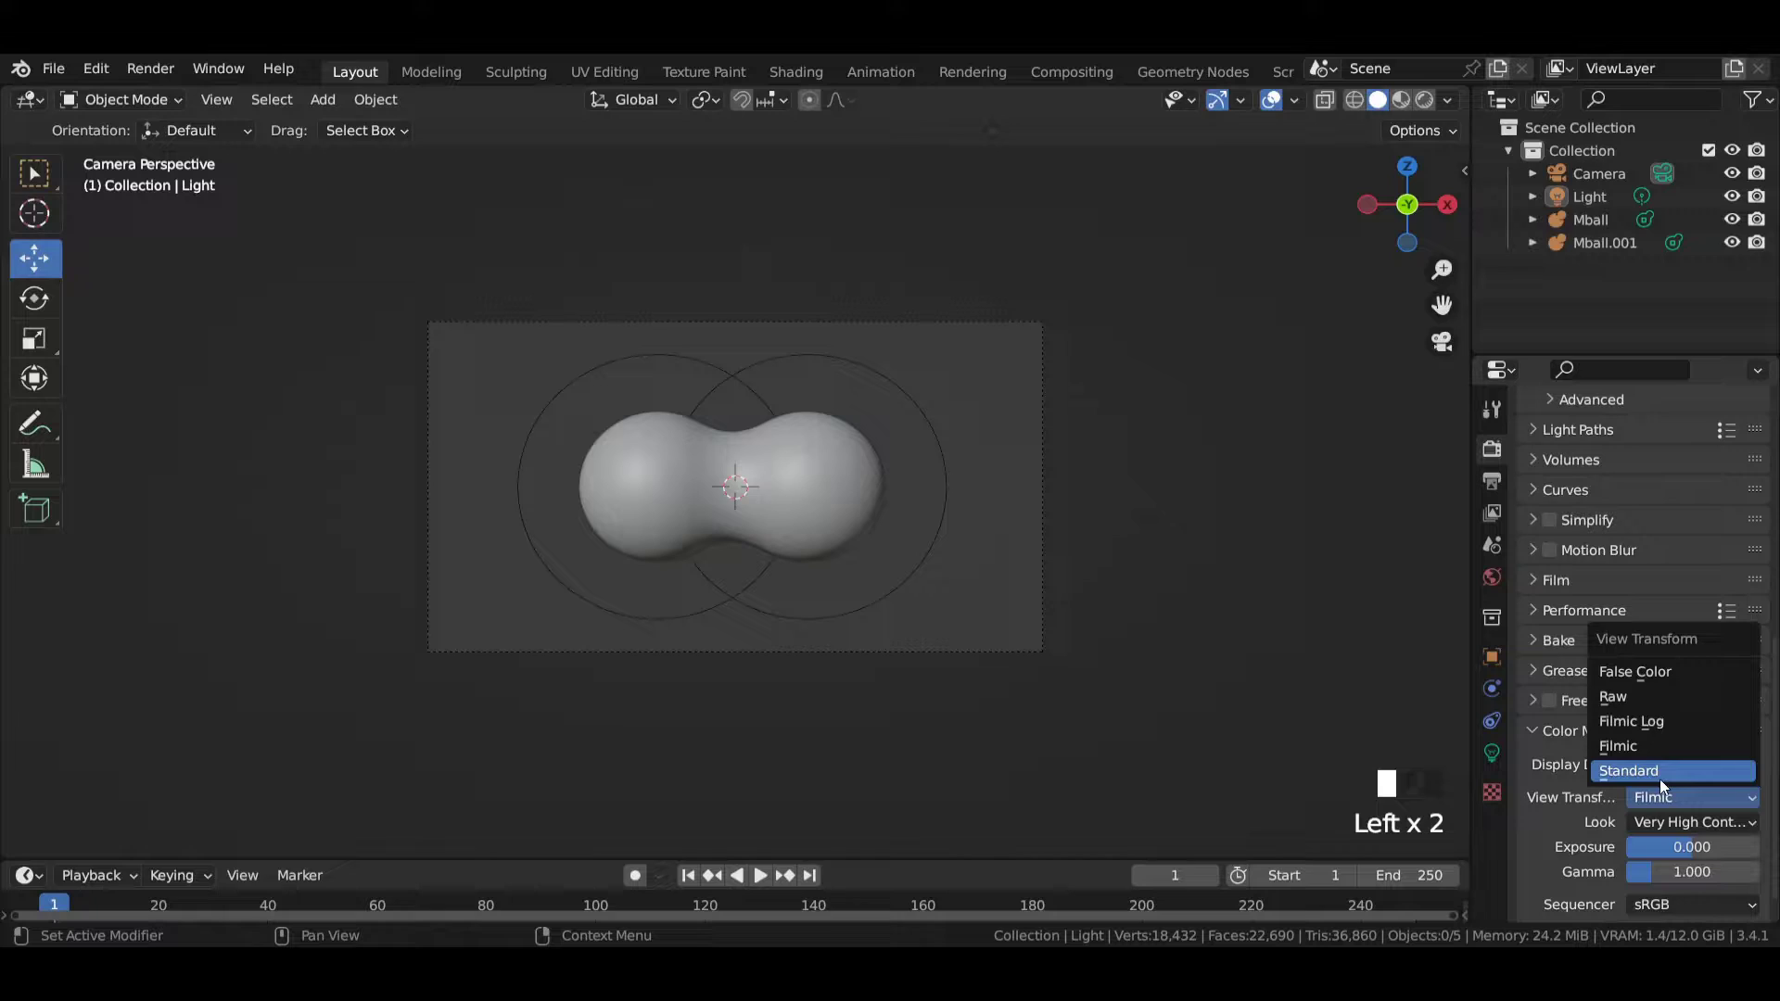
pyautogui.click(1663, 777)
# Darken the world background colour to black
pyautogui.click(1492, 577)
pyautogui.click(1682, 586)
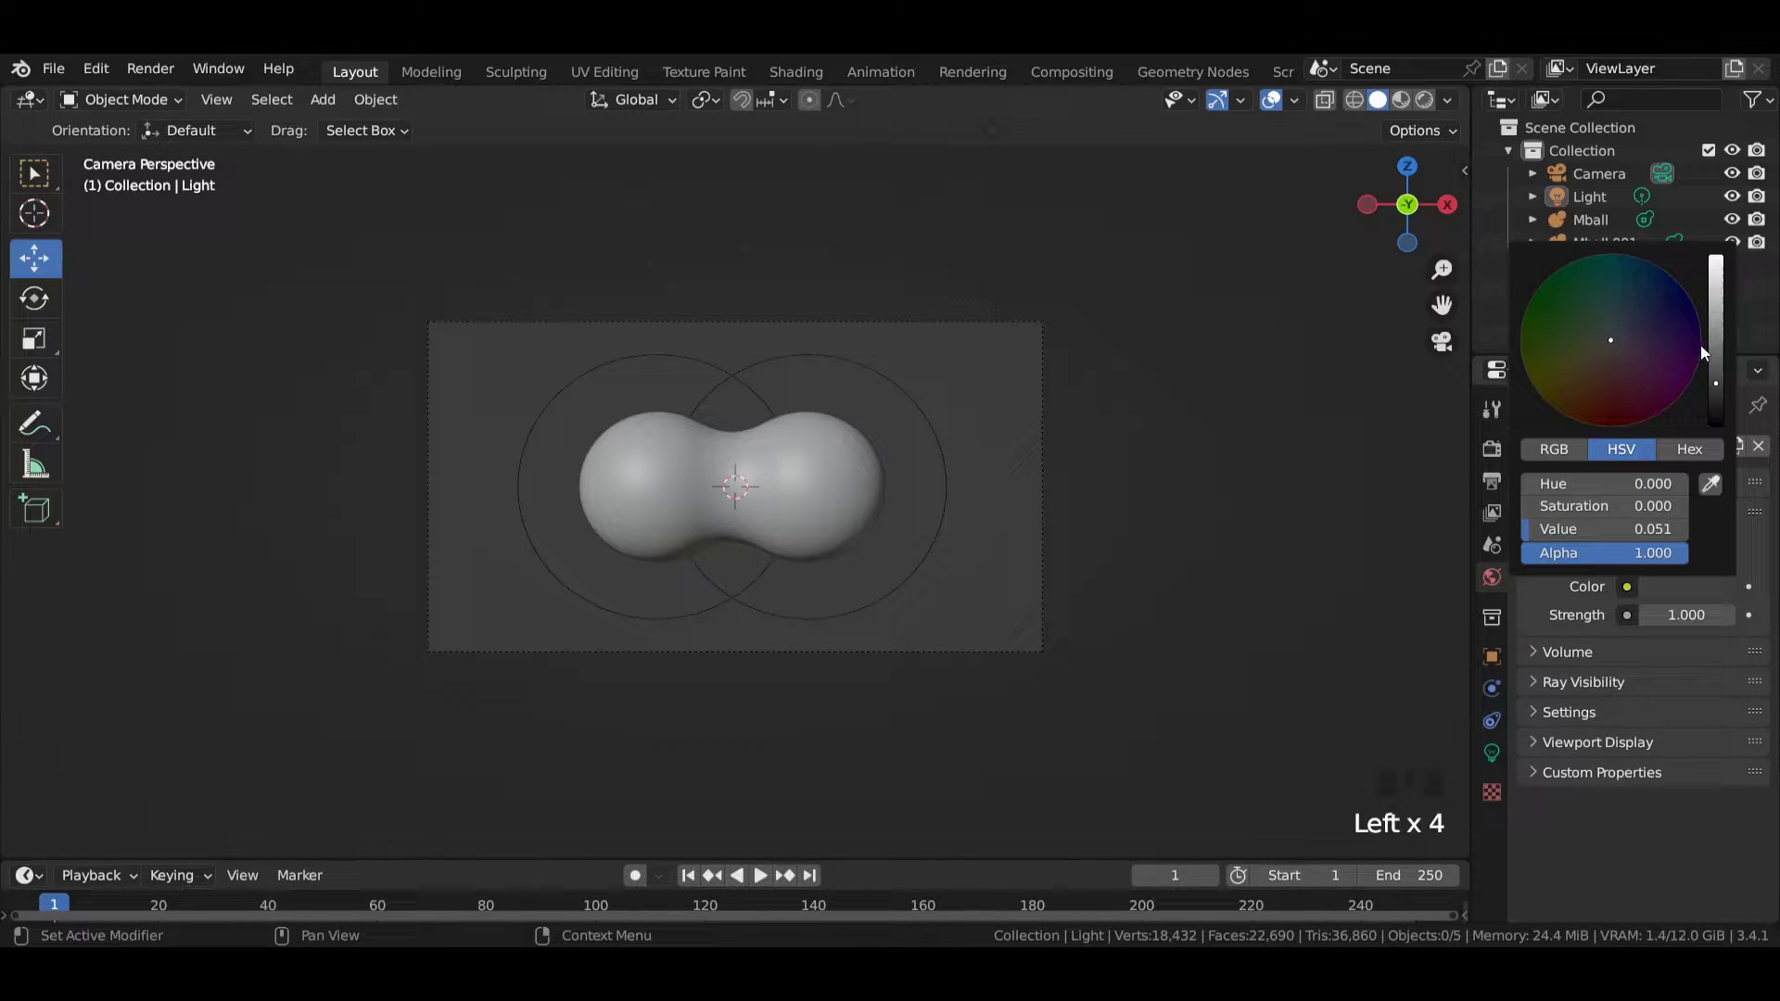
pyautogui.moveTo(1716, 383); pyautogui.dragTo(1723, 556)
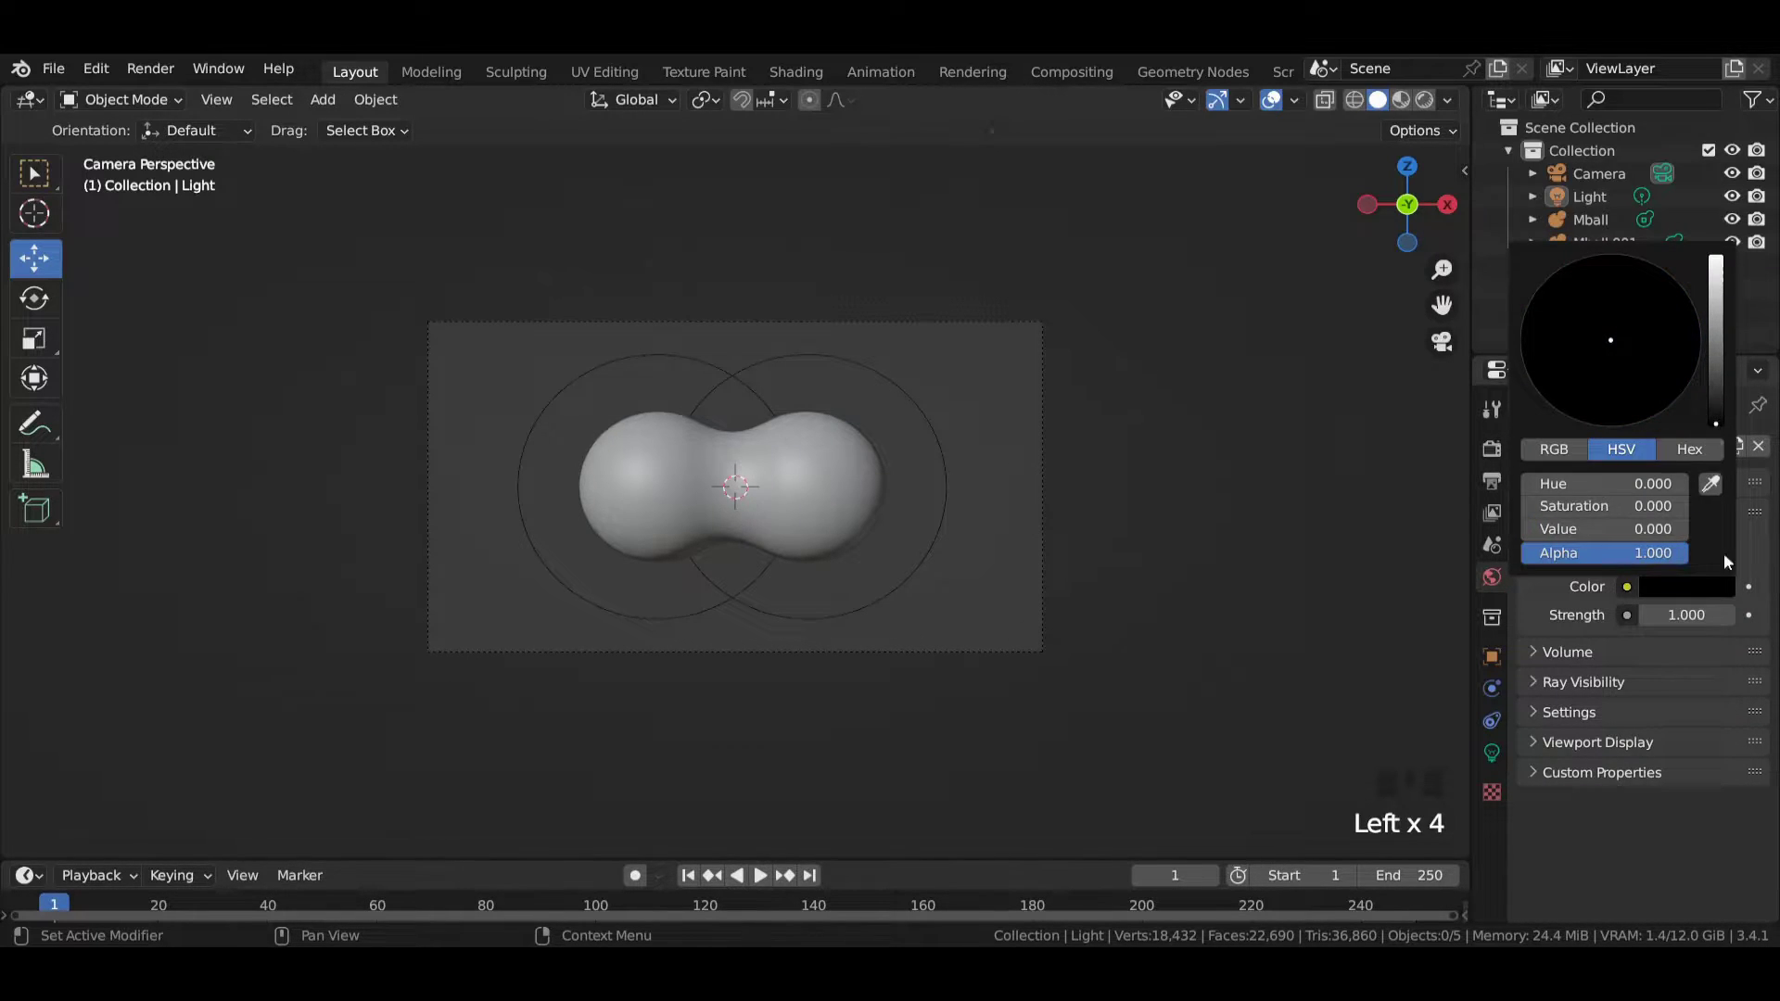
pyautogui.click(984, 186)
pyautogui.scroll(-3, 985, 192)
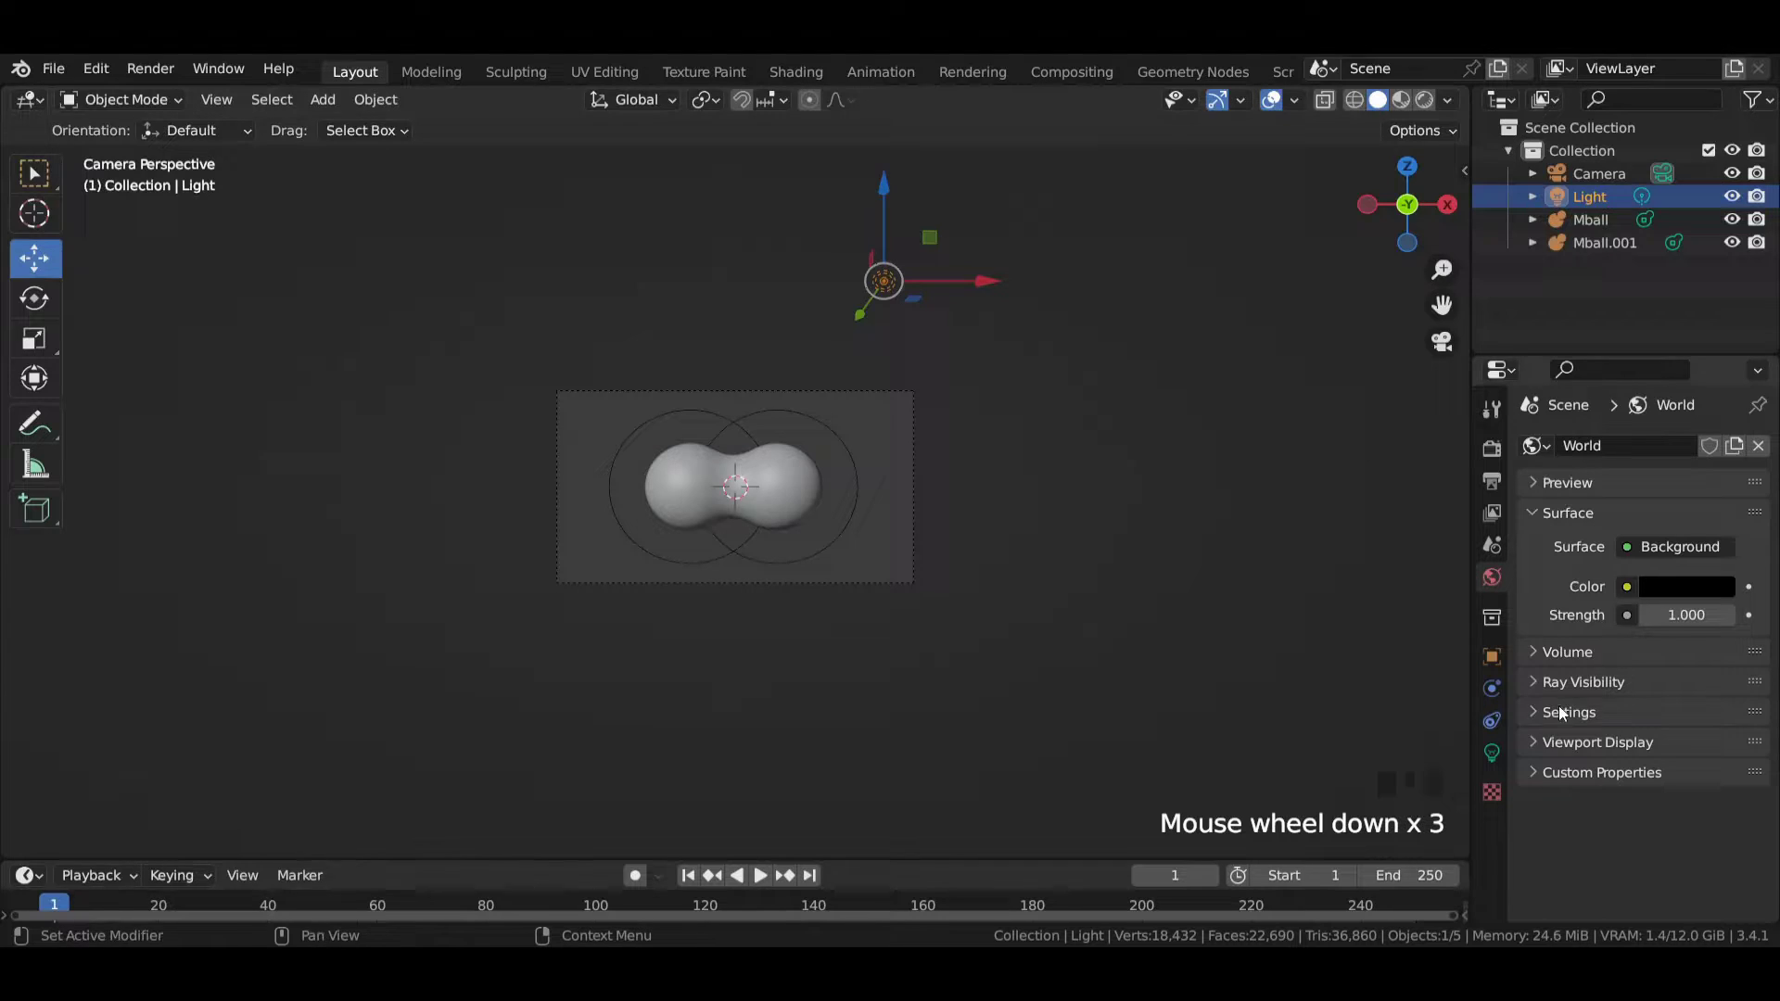
# Make the light a 0.5 m disk-shaped Area light and clear its rotation
pyautogui.click(1492, 753)
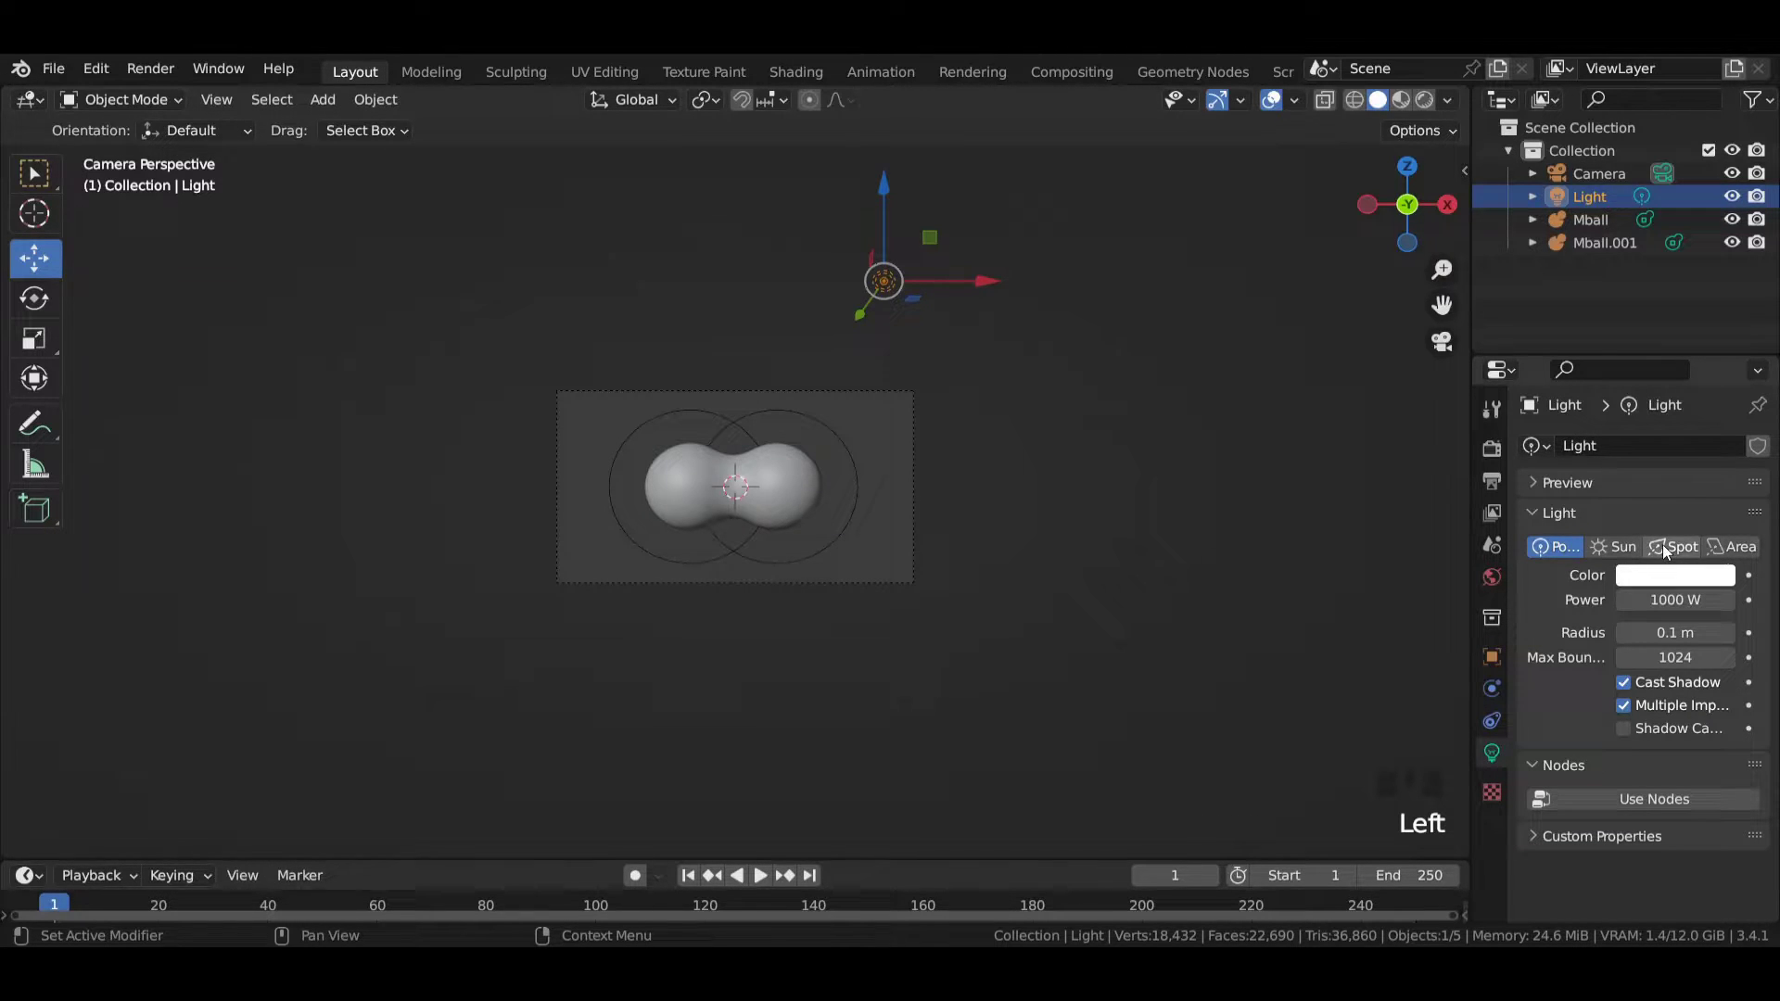
pyautogui.click(1726, 547)
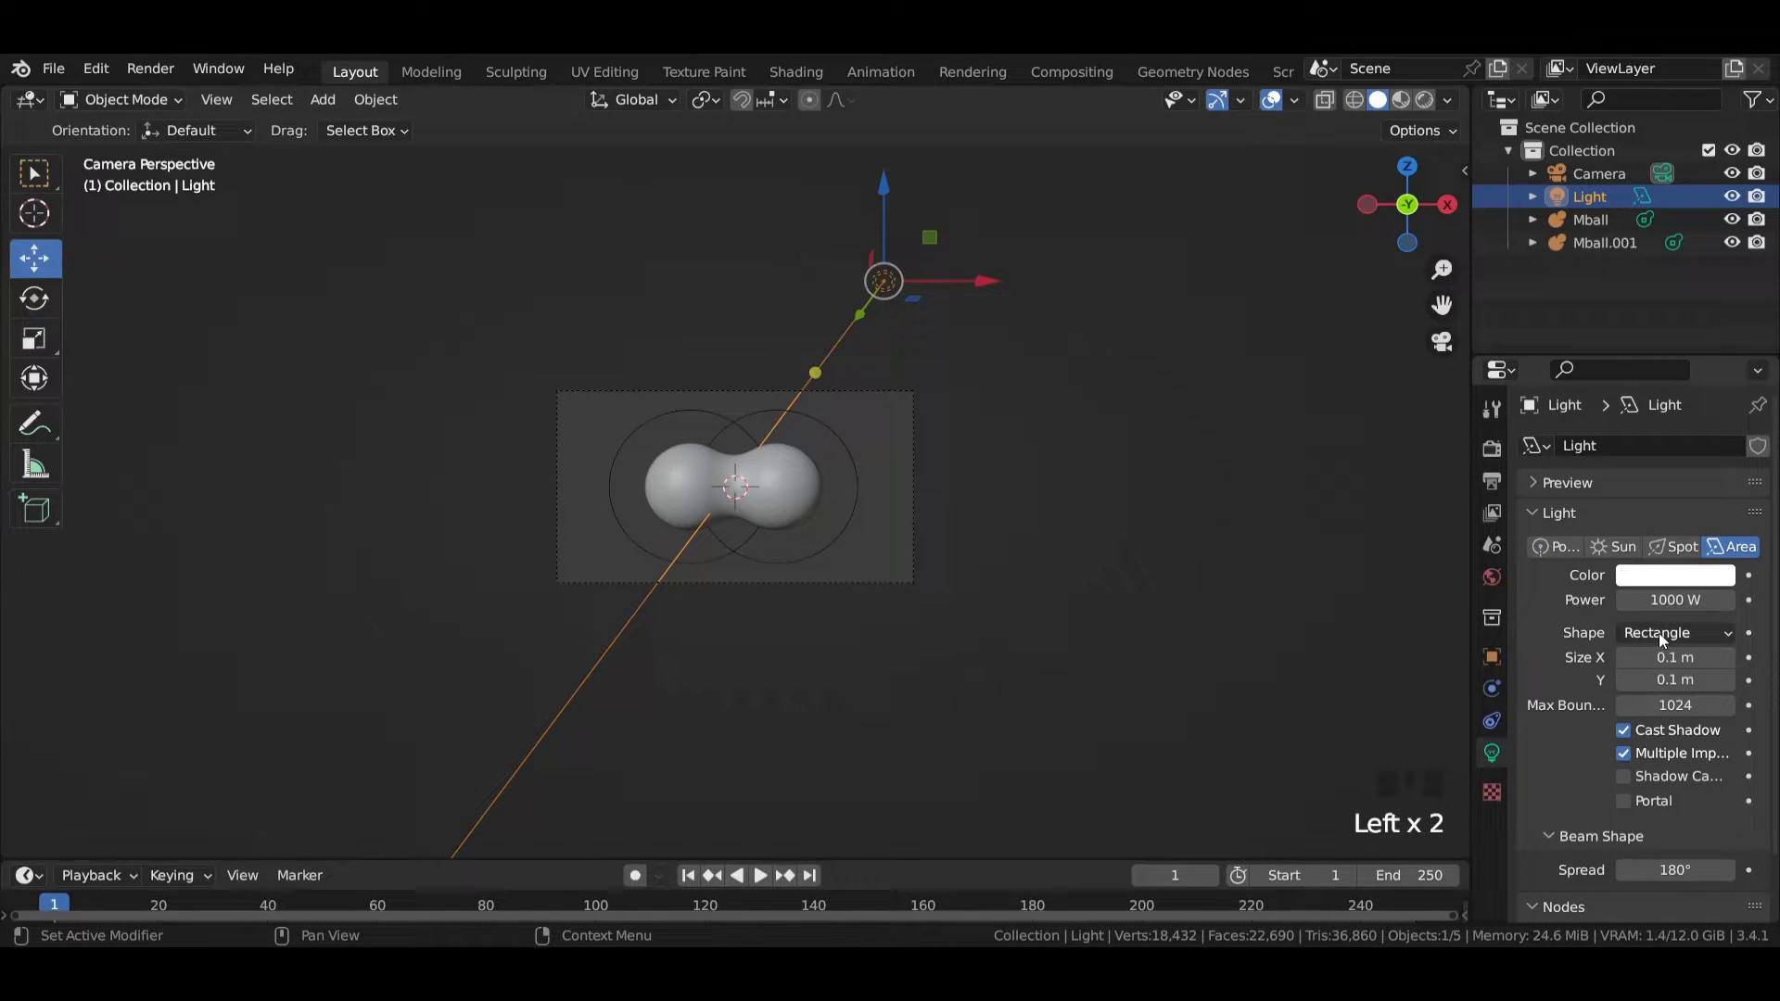
pyautogui.moveTo(1660, 633); pyautogui.dragTo(1649, 716)
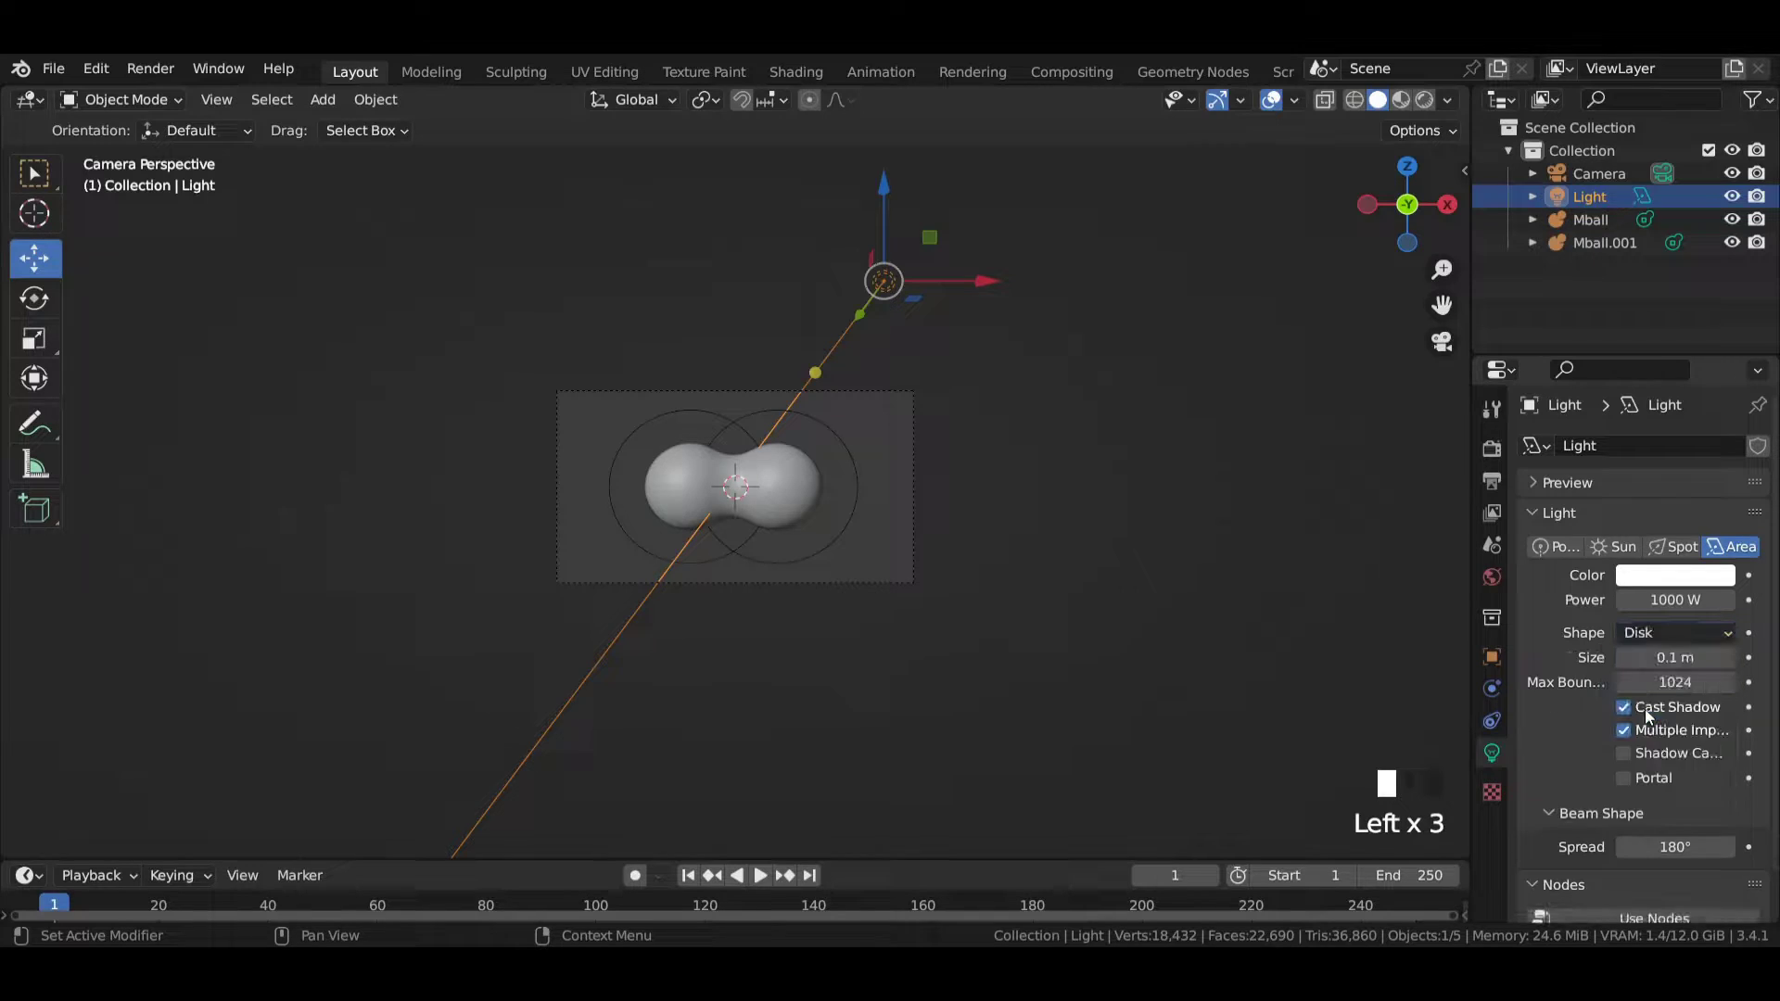
pyautogui.click(1678, 657)
pyautogui.write('0.5')
pyautogui.press('Return')
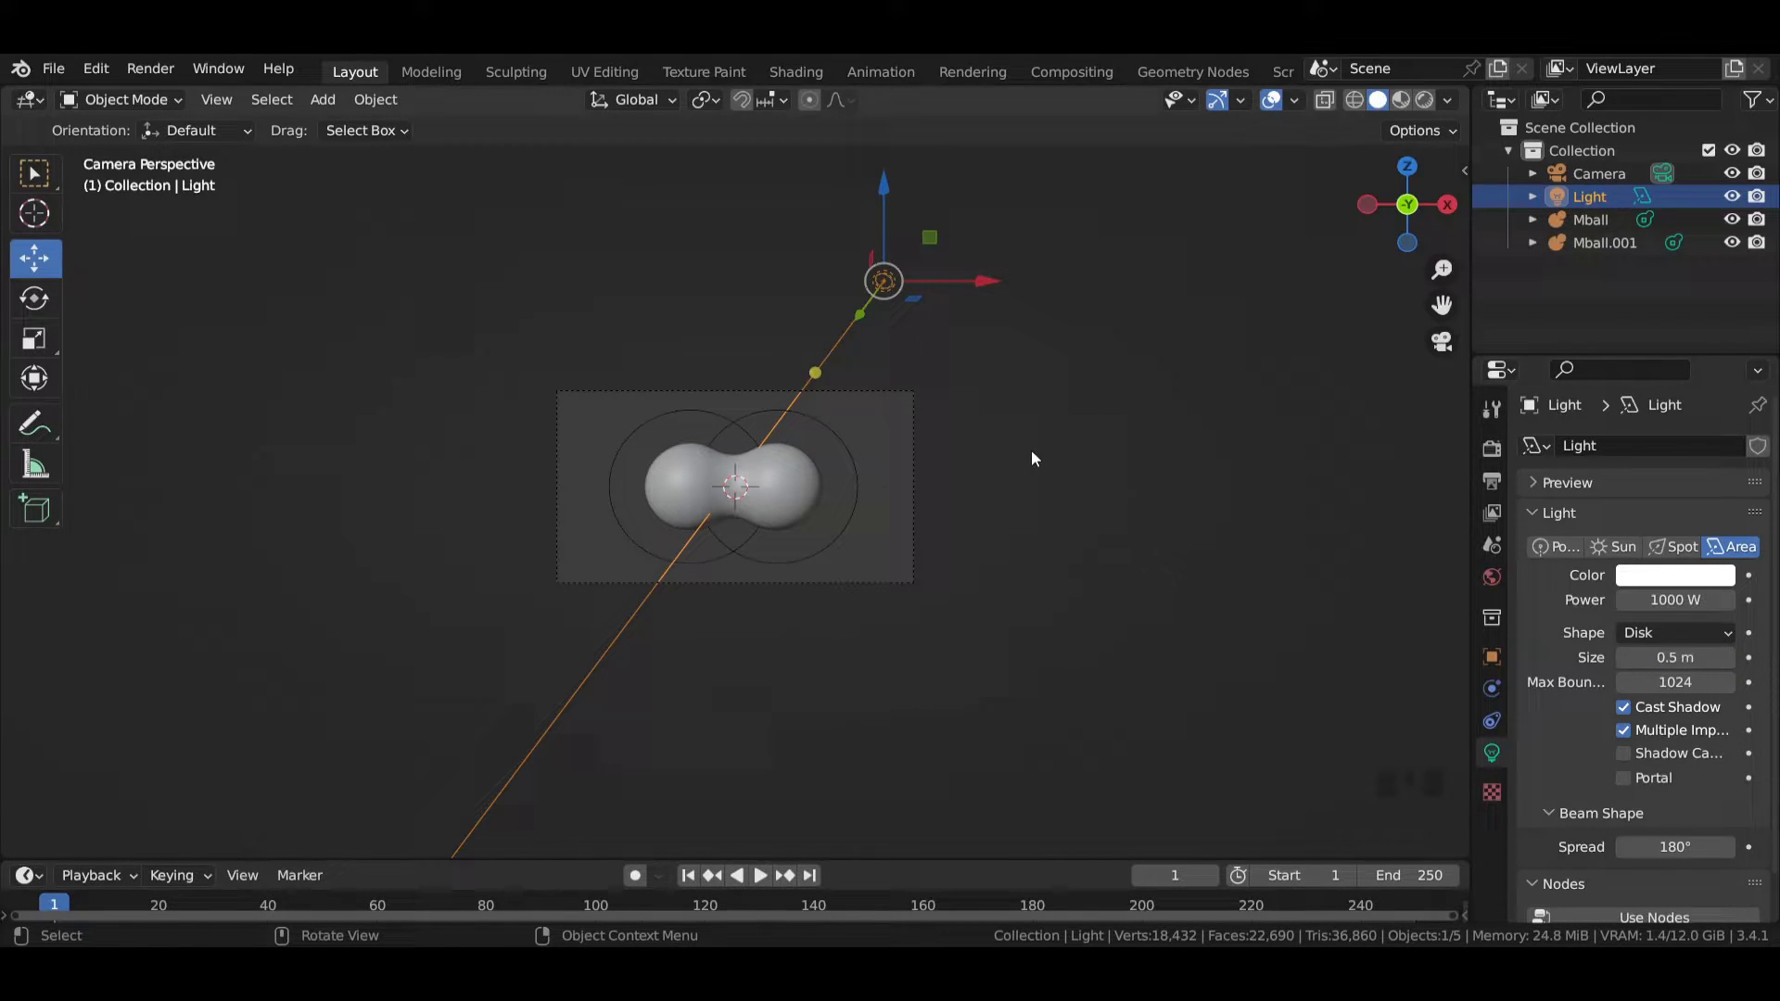
pyautogui.hotkey('alt', 'r')
# Reset the light to the origin, move it 4 m along Y, and rotate it toward the blob
pyautogui.hotkey('alt', 'g')
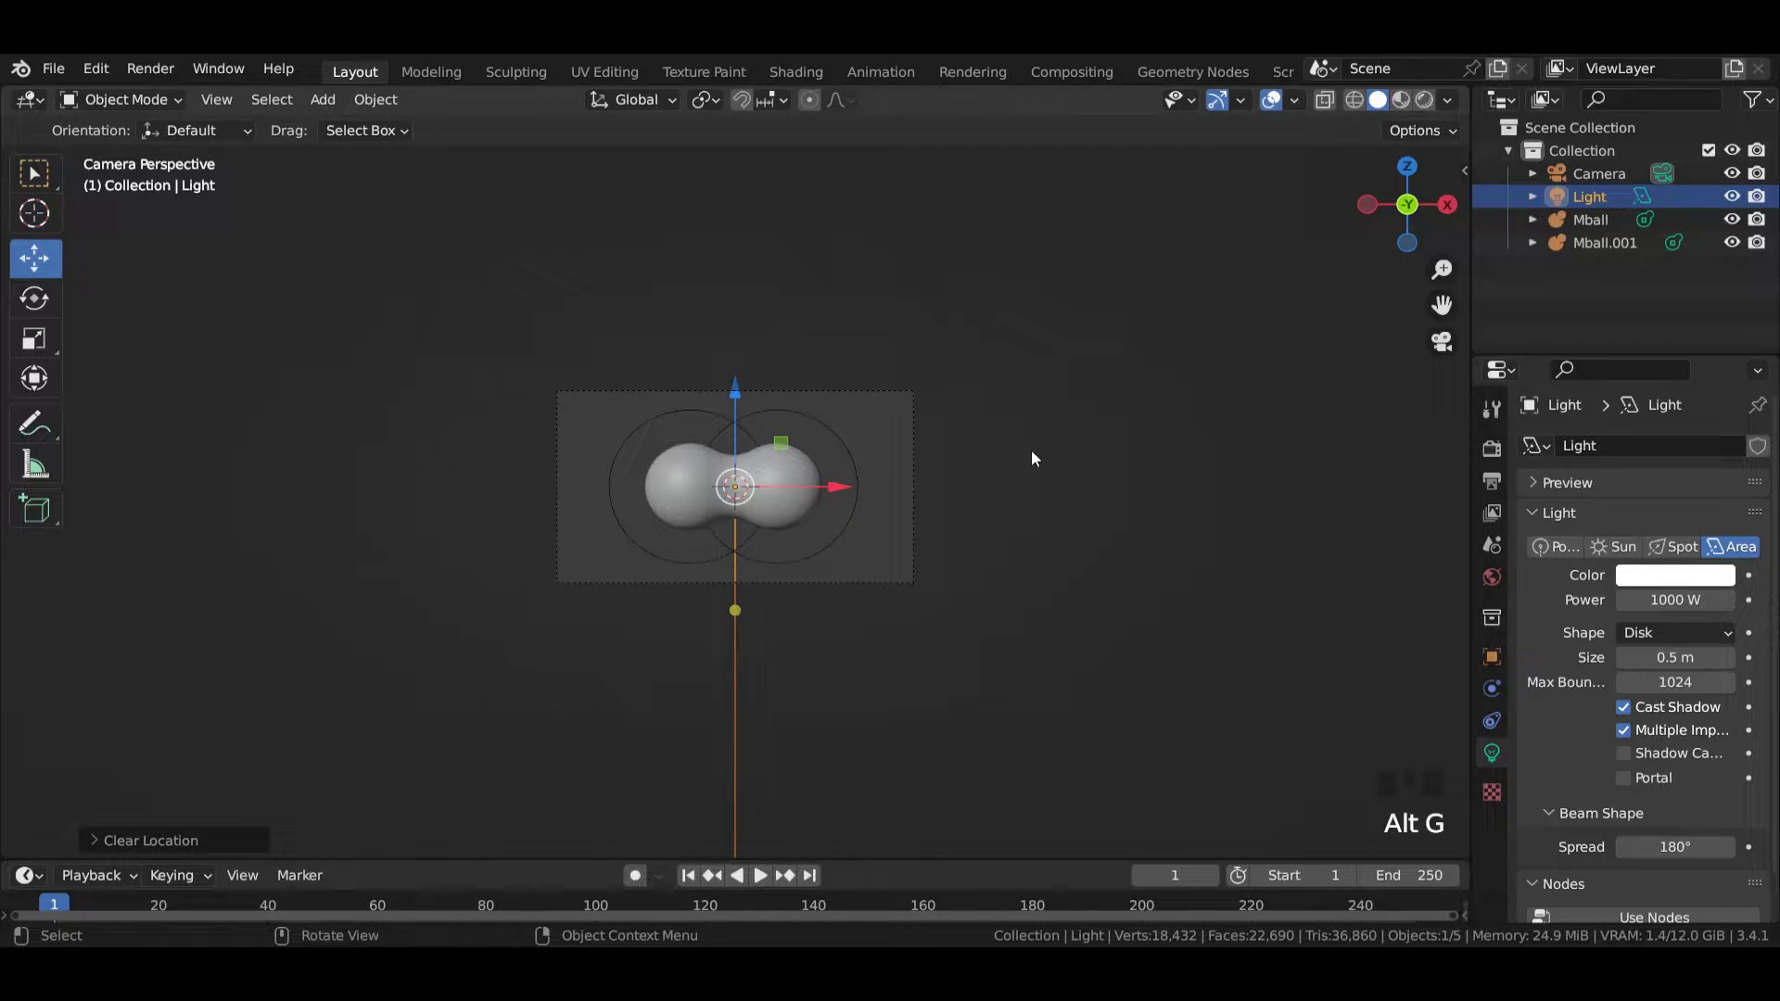
pyautogui.press('KP_3')
pyautogui.scroll(-5, 983, 473)
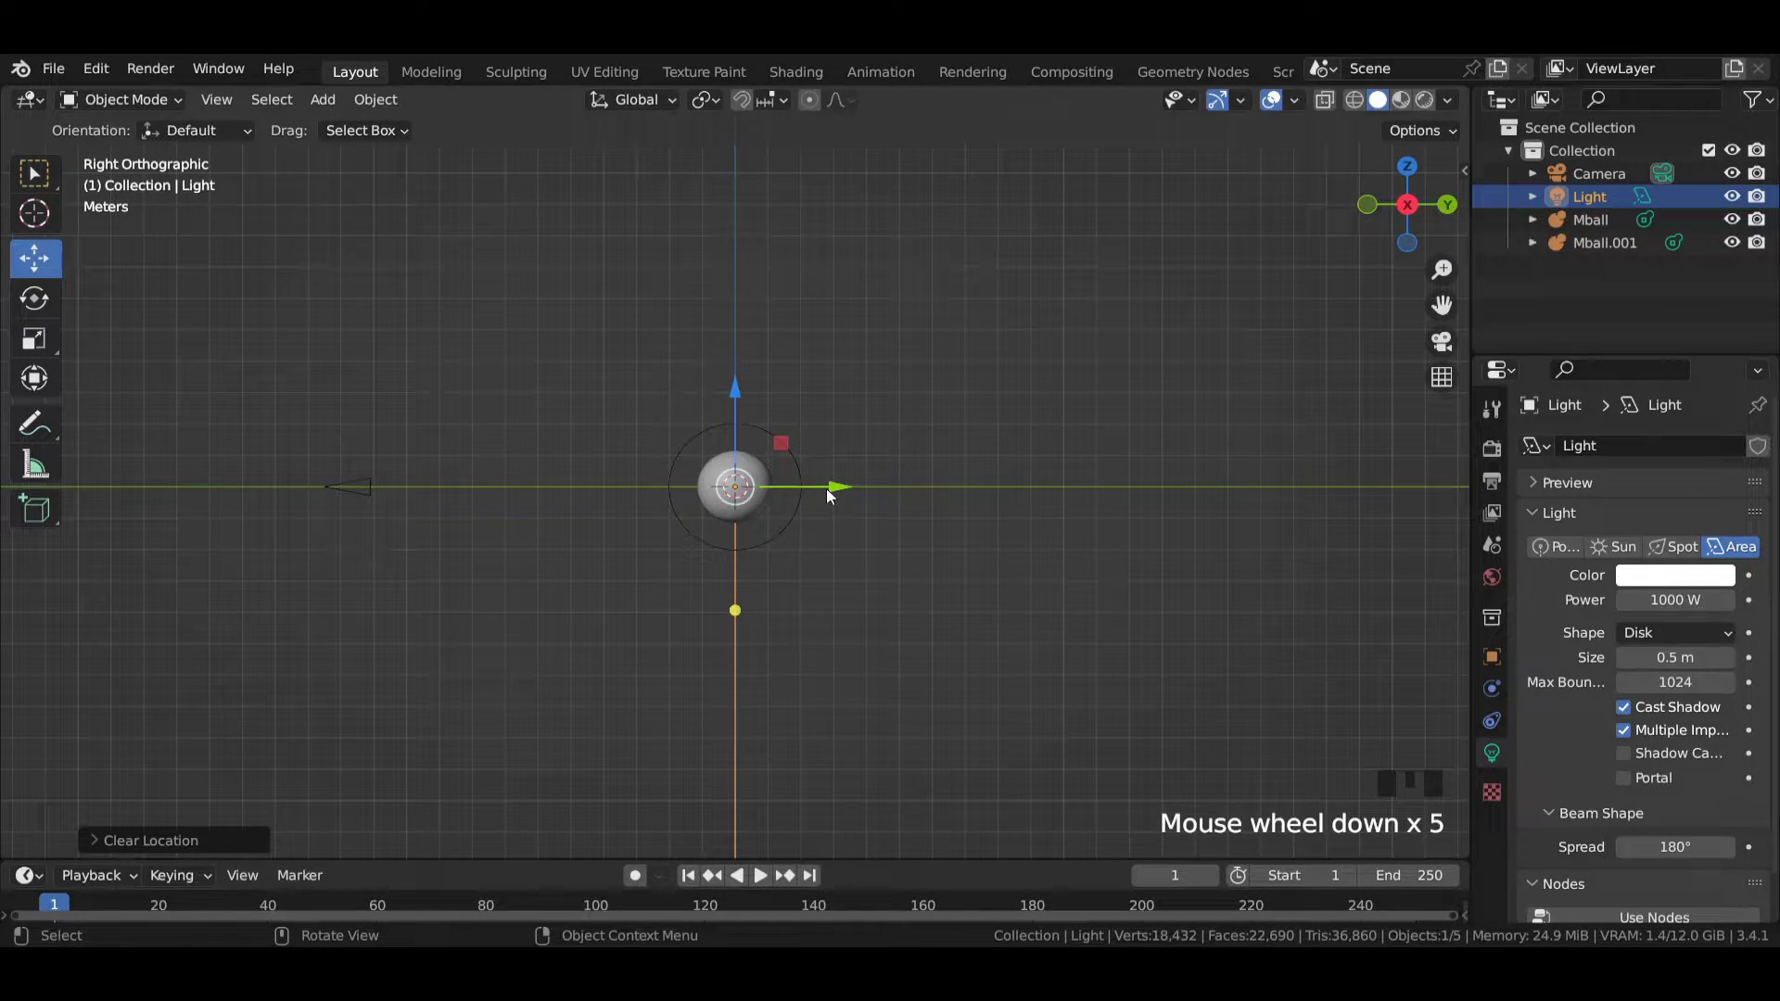
pyautogui.moveTo(828, 496); pyautogui.dragTo(961, 492)
pyautogui.press('r')
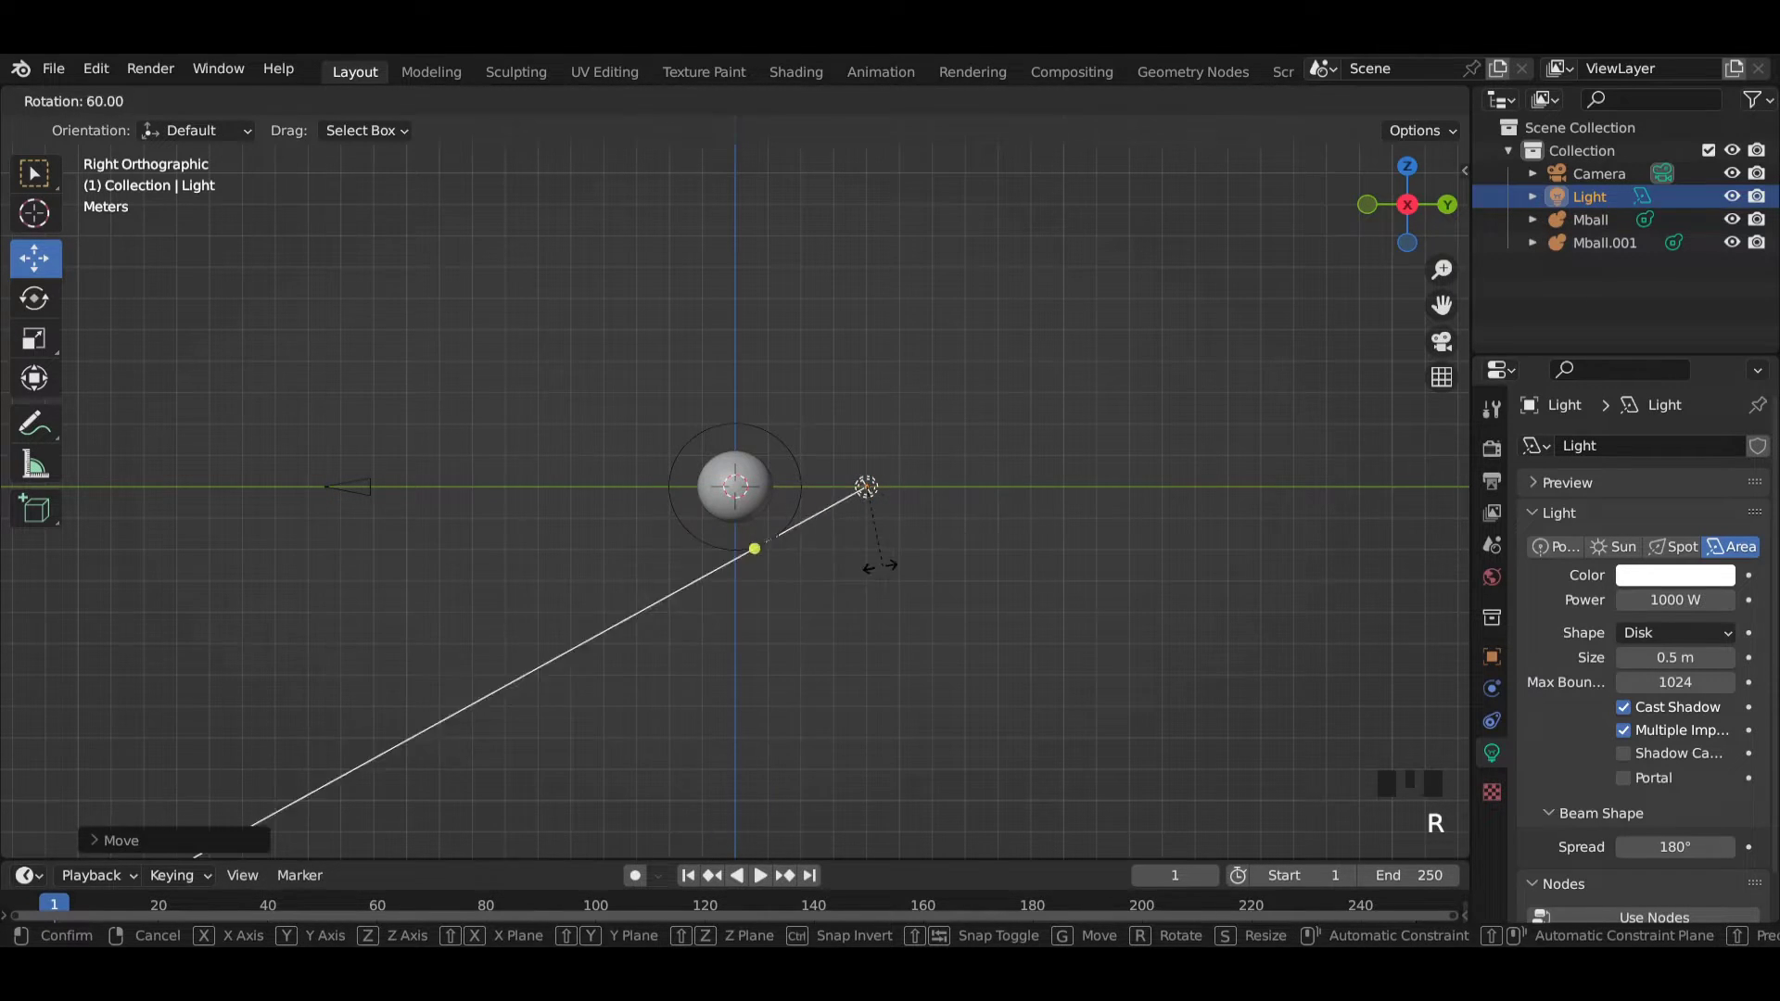
pyautogui.click(843, 564)
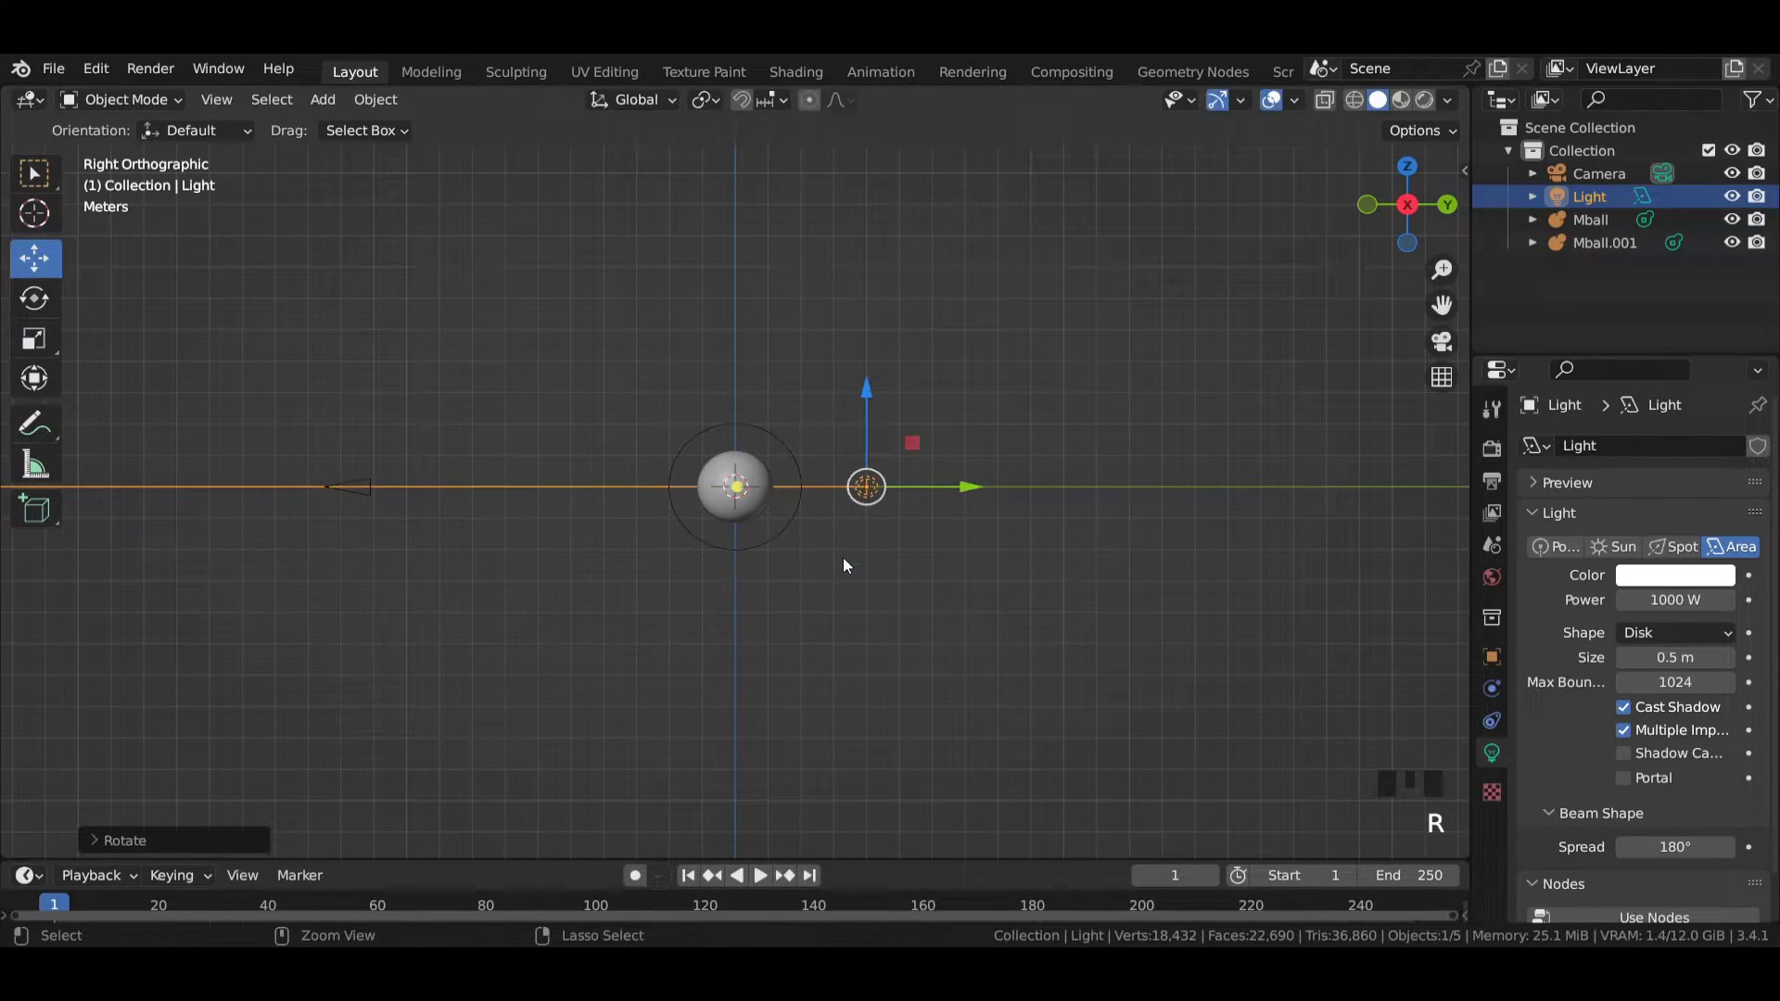
pyautogui.moveTo(795, 497); pyautogui.dragTo(881, 682, button='middle')
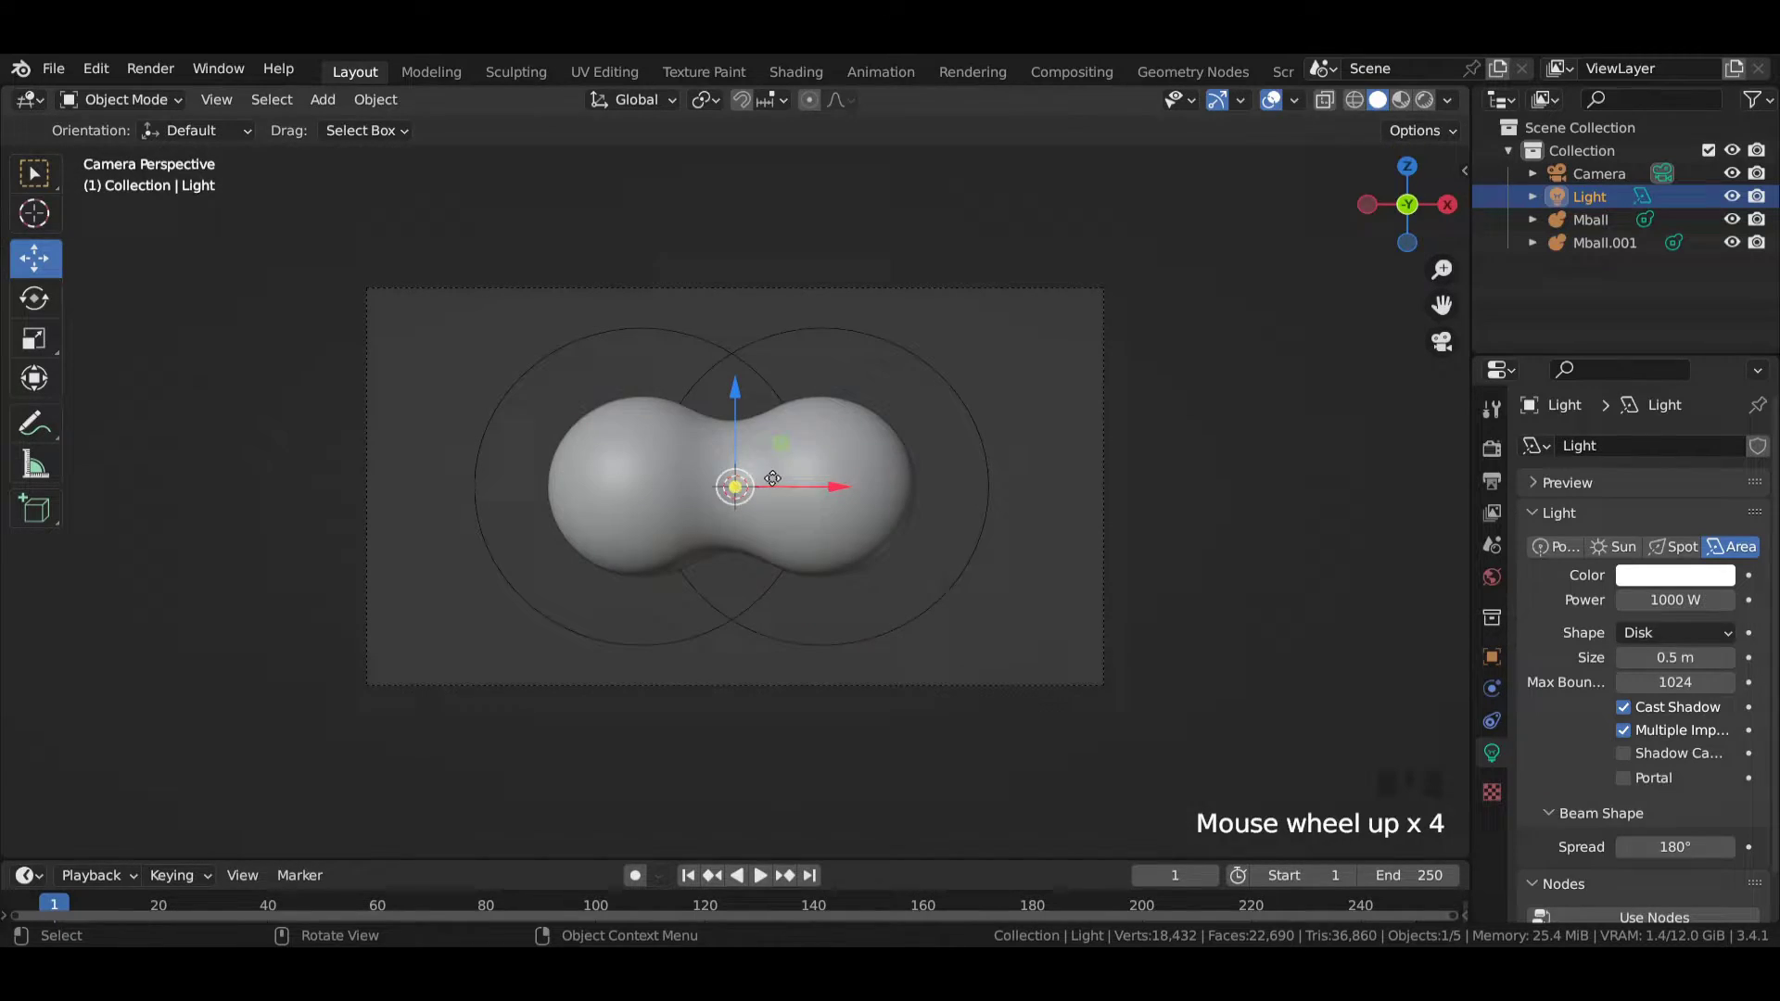
# Scale the area light wider along X and to about 4.2 along Z
pyautogui.press('s')
pyautogui.press('x')
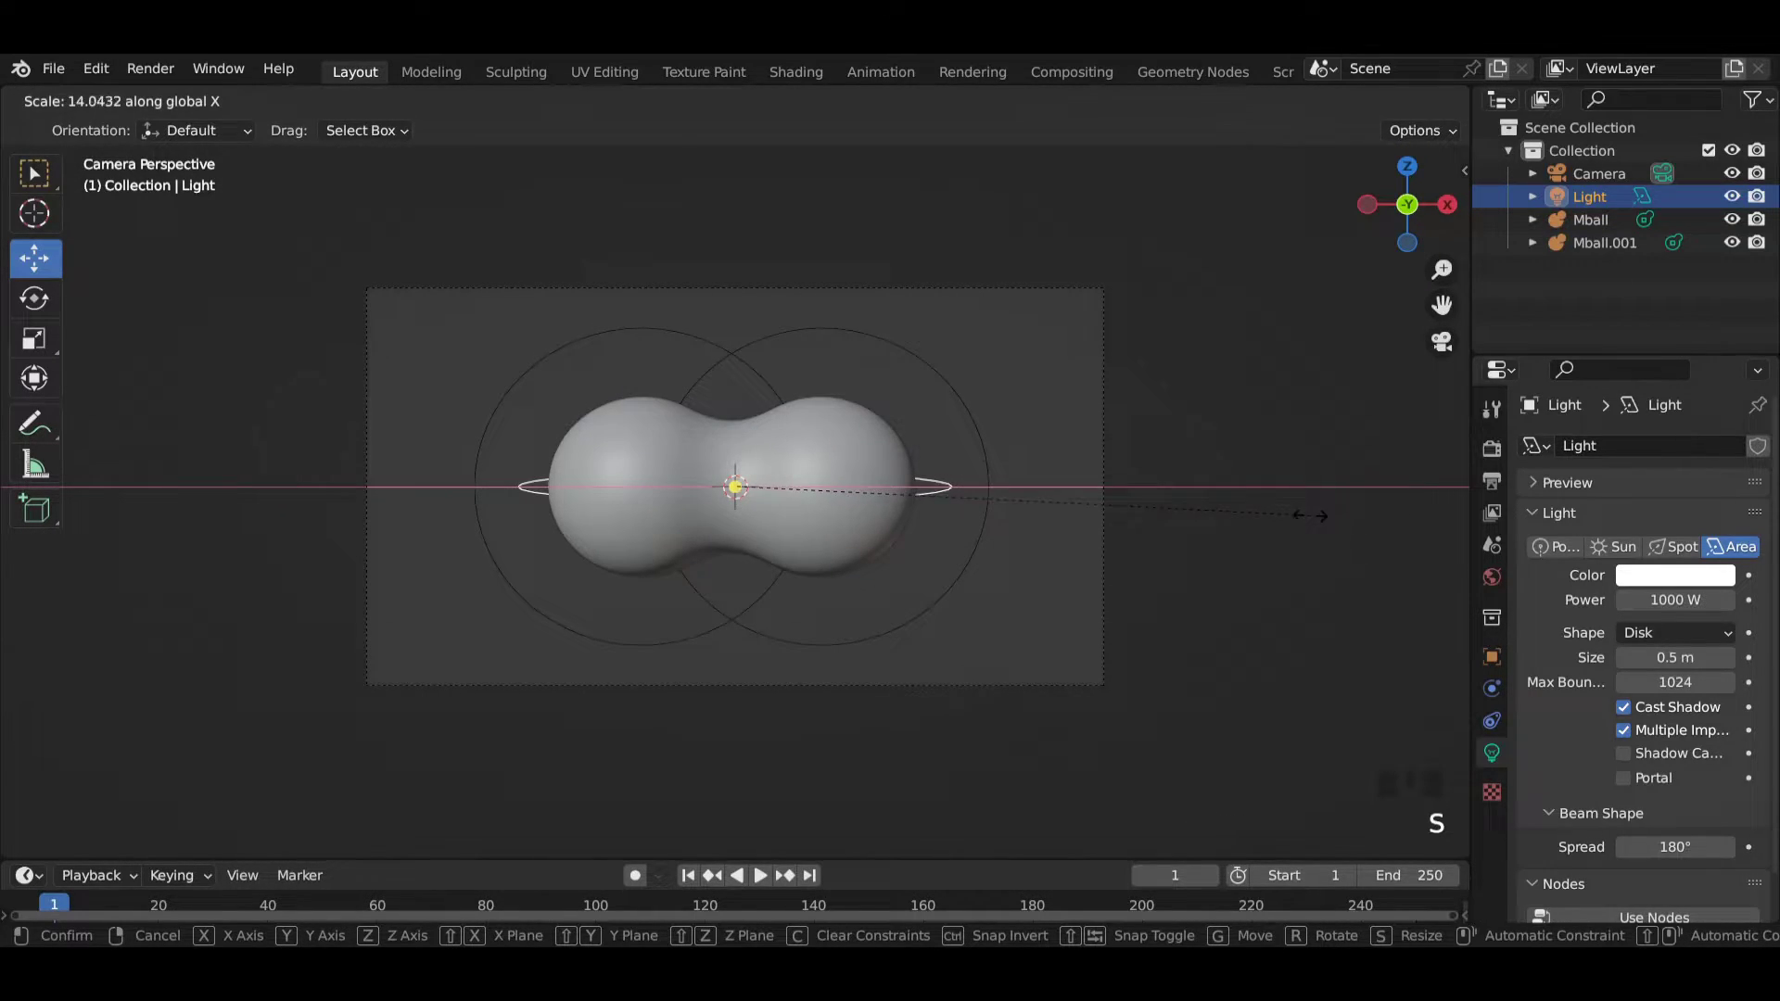
pyautogui.click(1212, 517)
pyautogui.press('s')
pyautogui.press('z')
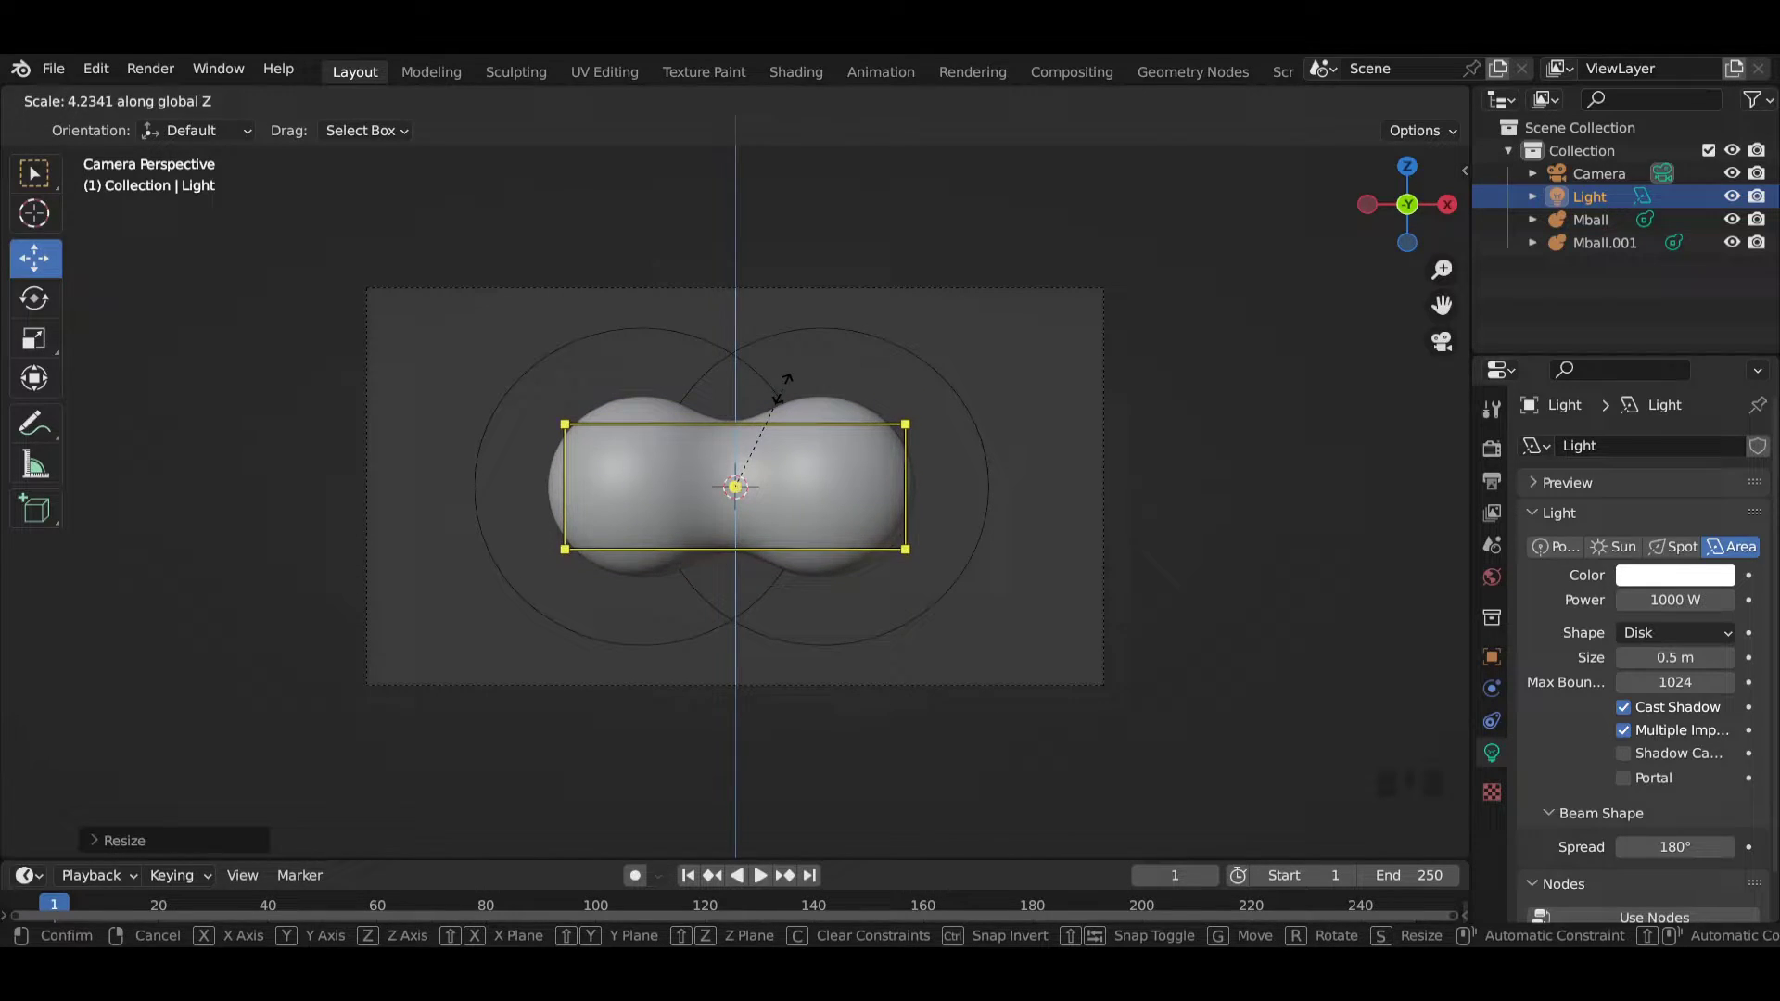
pyautogui.click(786, 374)
# Preview in Rendered shading from the camera view and split the viewport into two areas
pyautogui.scroll(2, 785, 369)
pyautogui.click(1425, 99)
pyautogui.moveTo(1391, 214)
pyautogui.mouseDown(button='middle')
pyautogui.moveTo(1122, 413)
pyautogui.moveTo(759, 452)
pyautogui.mouseUp(button='middle')
pyautogui.click(826, 430)
pyautogui.click(1012, 254)
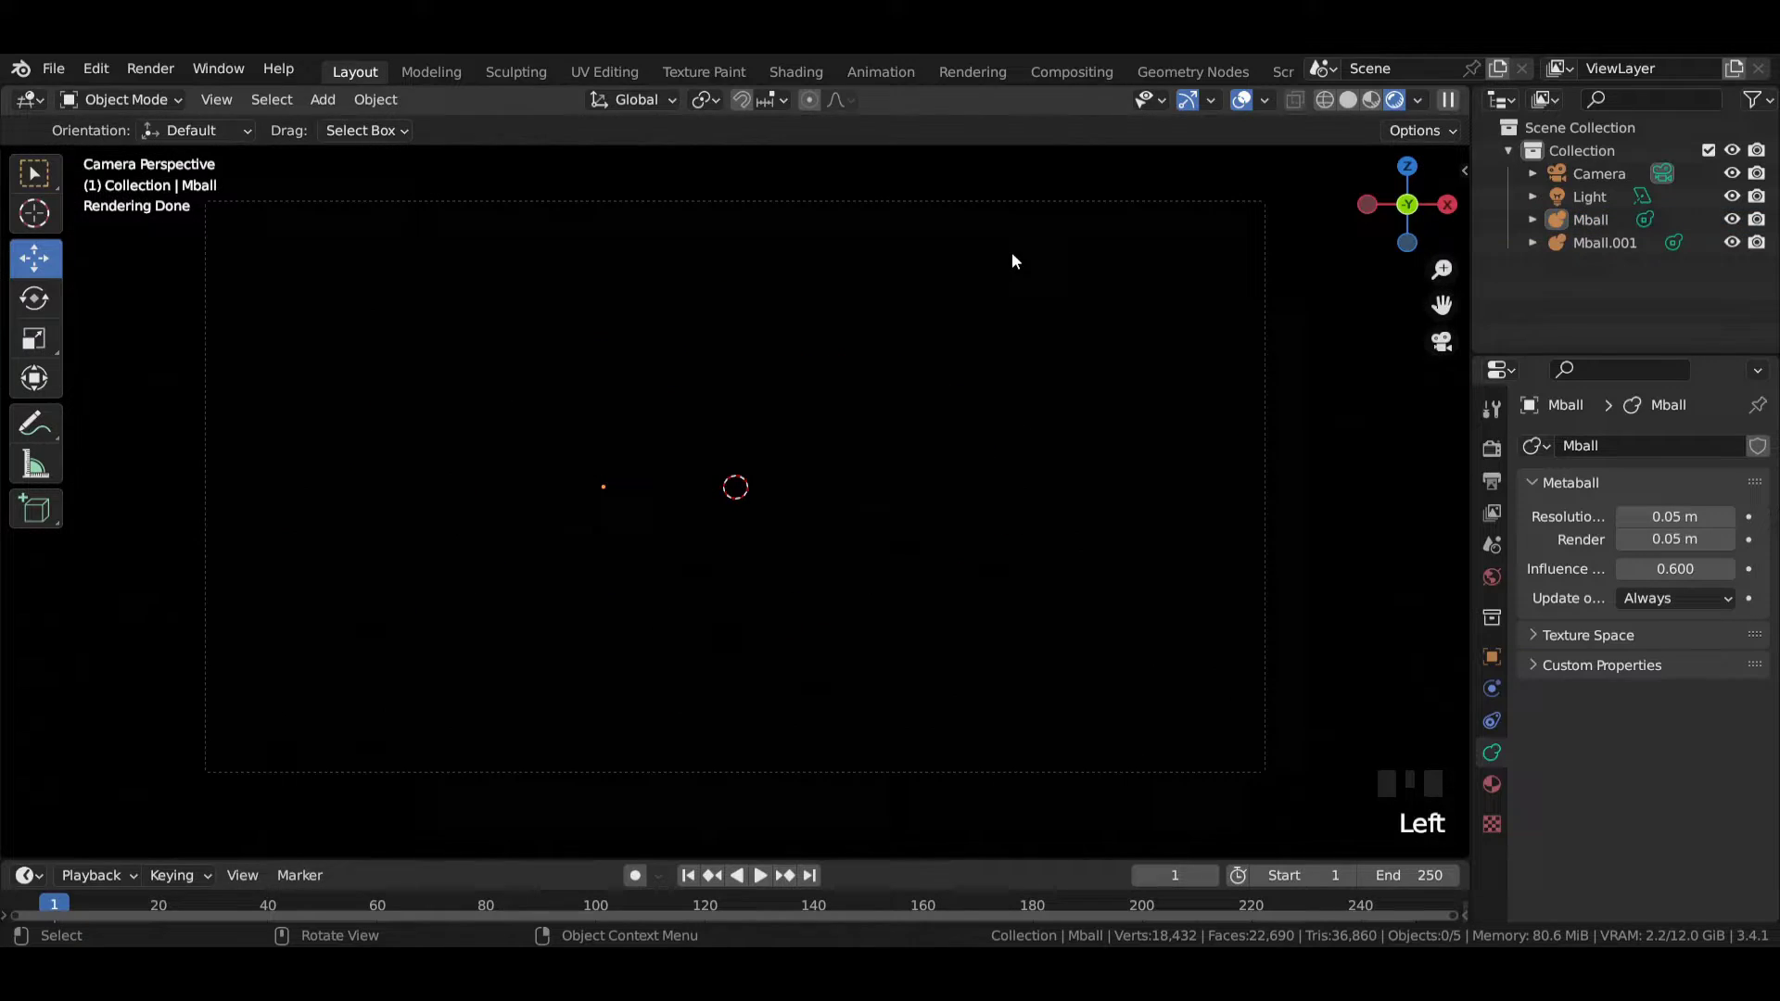
pyautogui.moveTo(1459, 99); pyautogui.dragTo(706, 163)
# In a Shader Editor, give Mball a new material with Ctrl+T texture nodes, then open Preferences
pyautogui.click(738, 99)
pyautogui.click(798, 316)
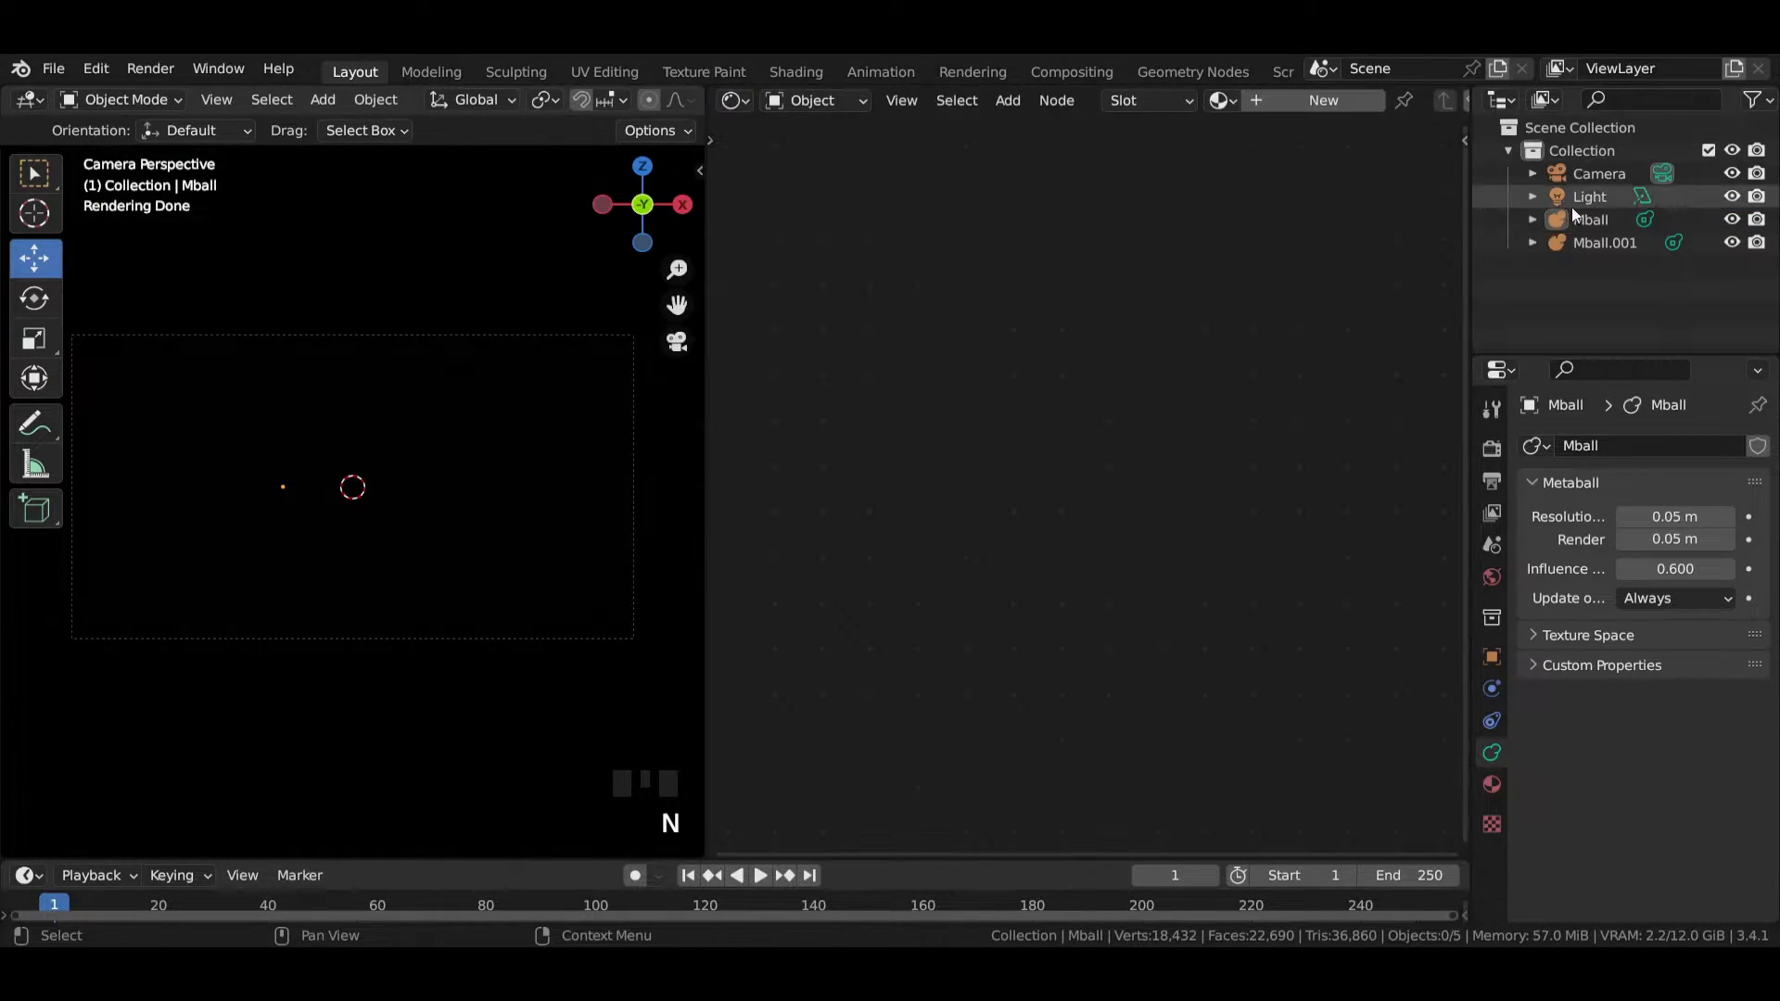
pyautogui.click(1591, 219)
pyautogui.click(1335, 100)
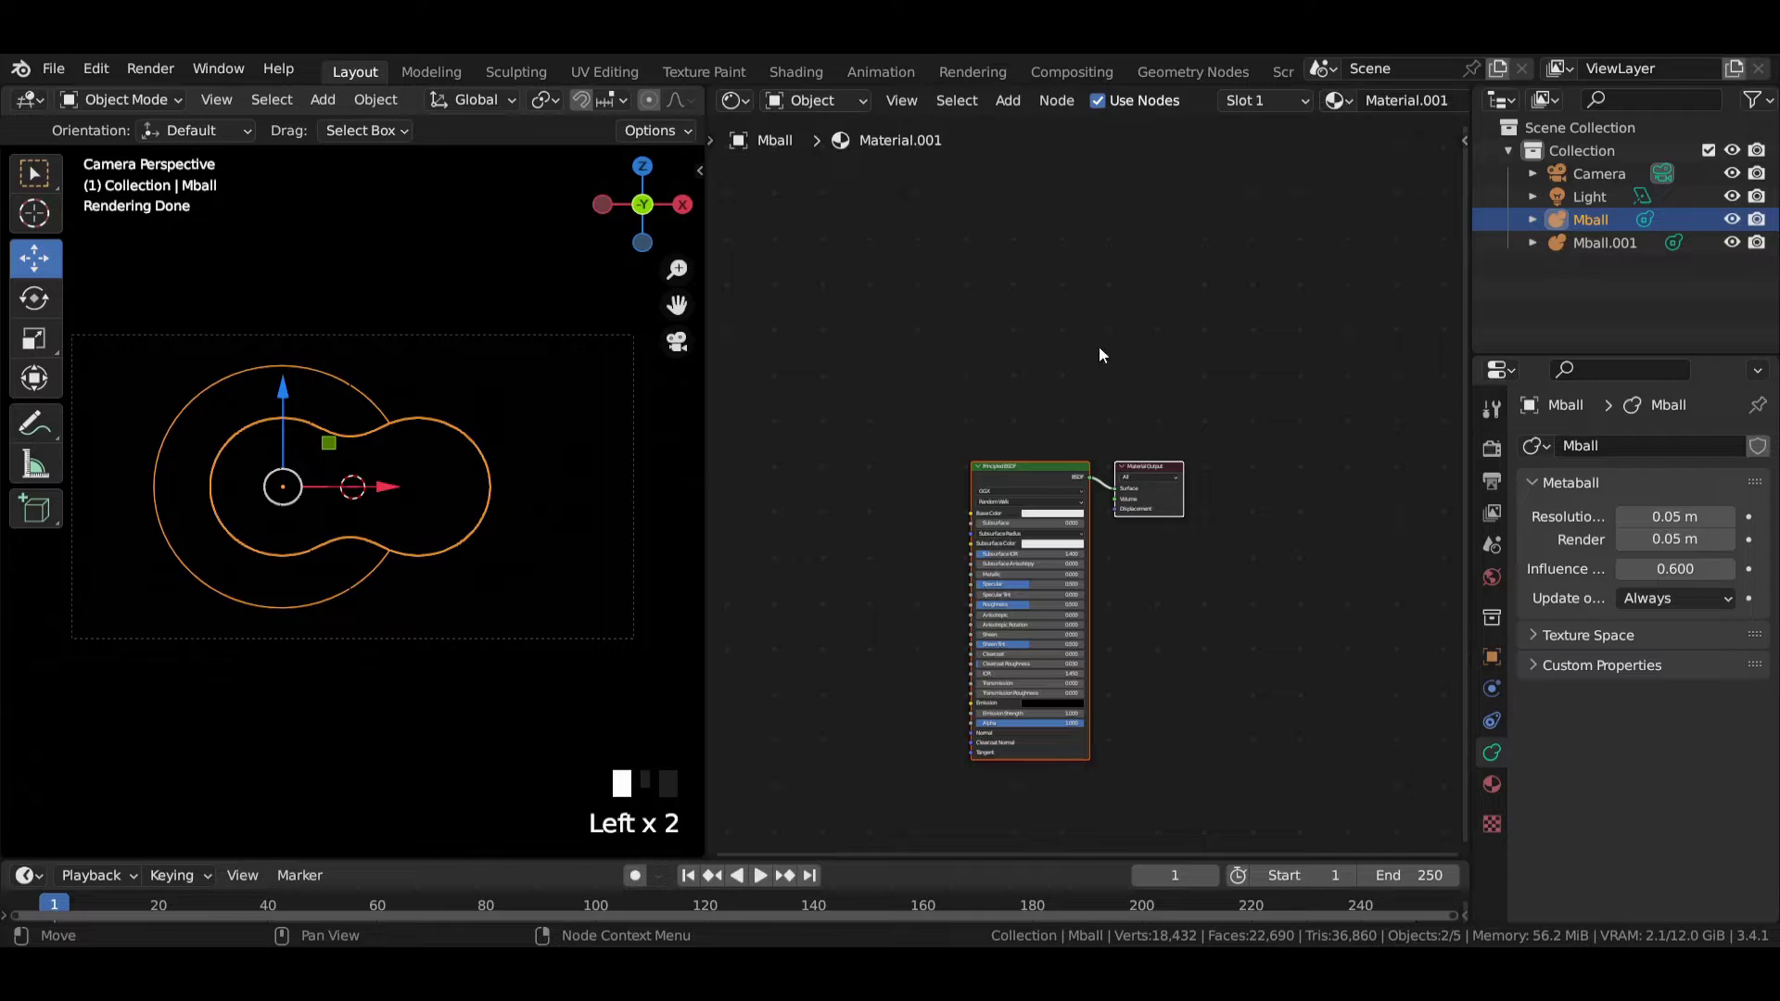
pyautogui.click(1128, 393)
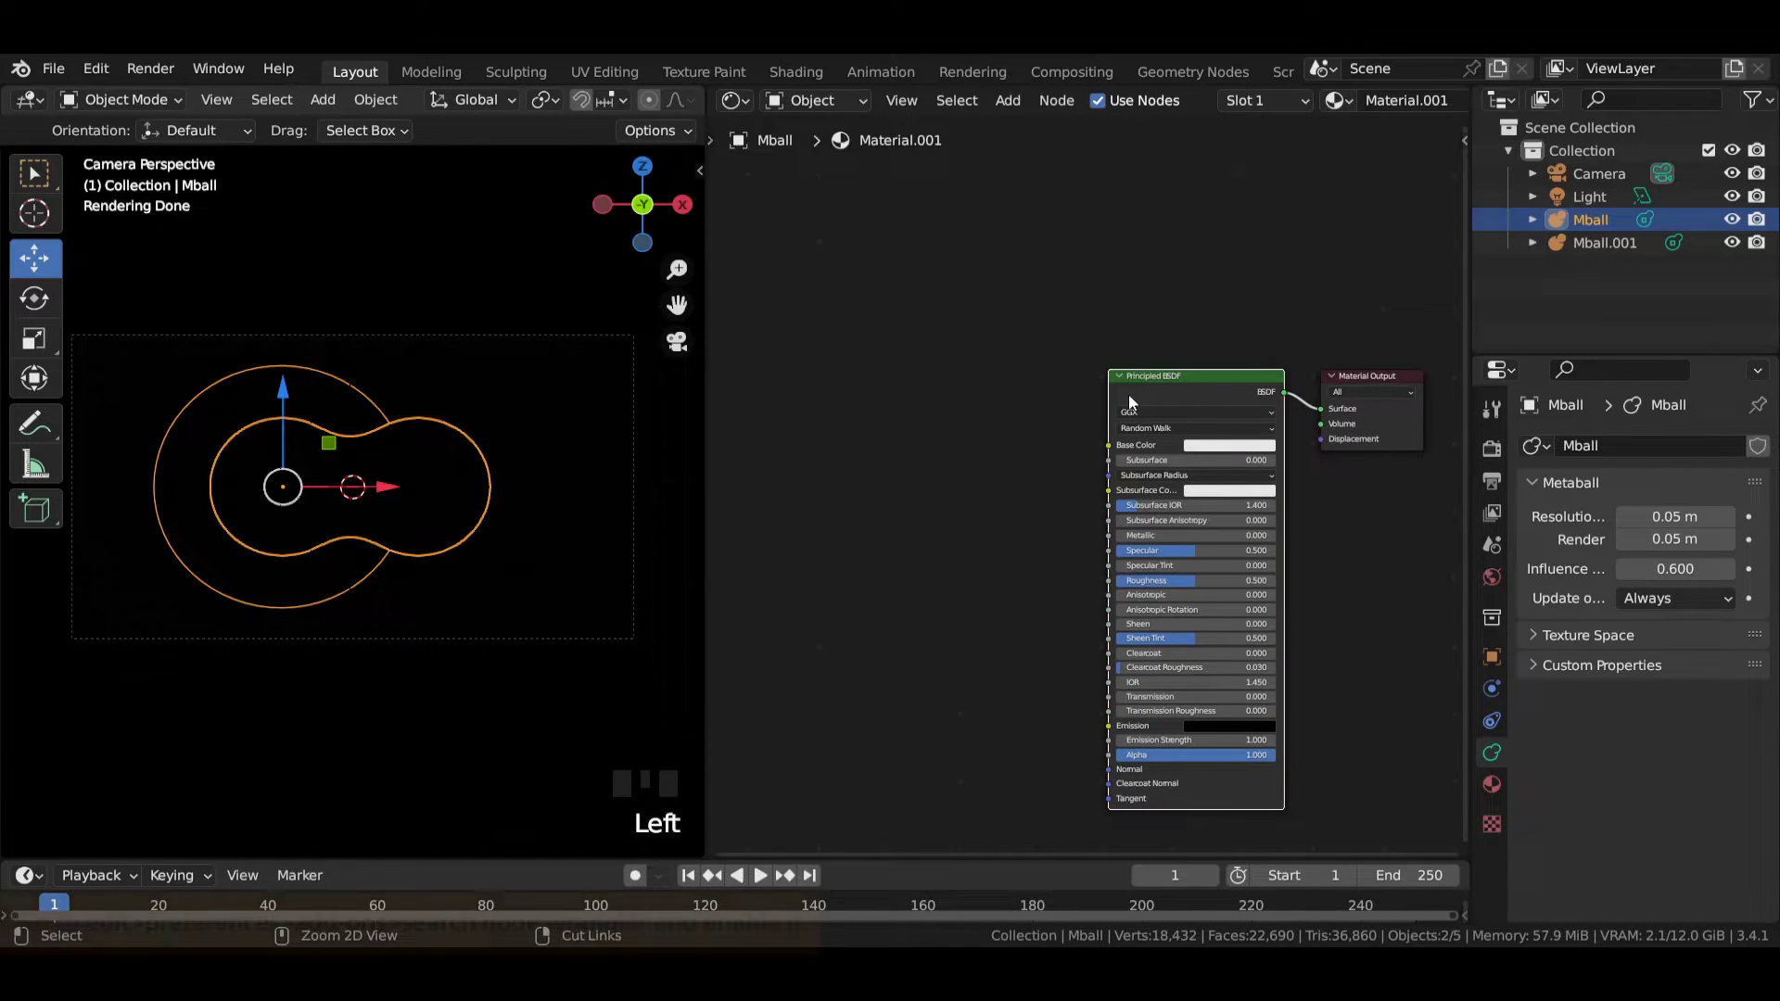
pyautogui.hotkey('ctrl', 't')
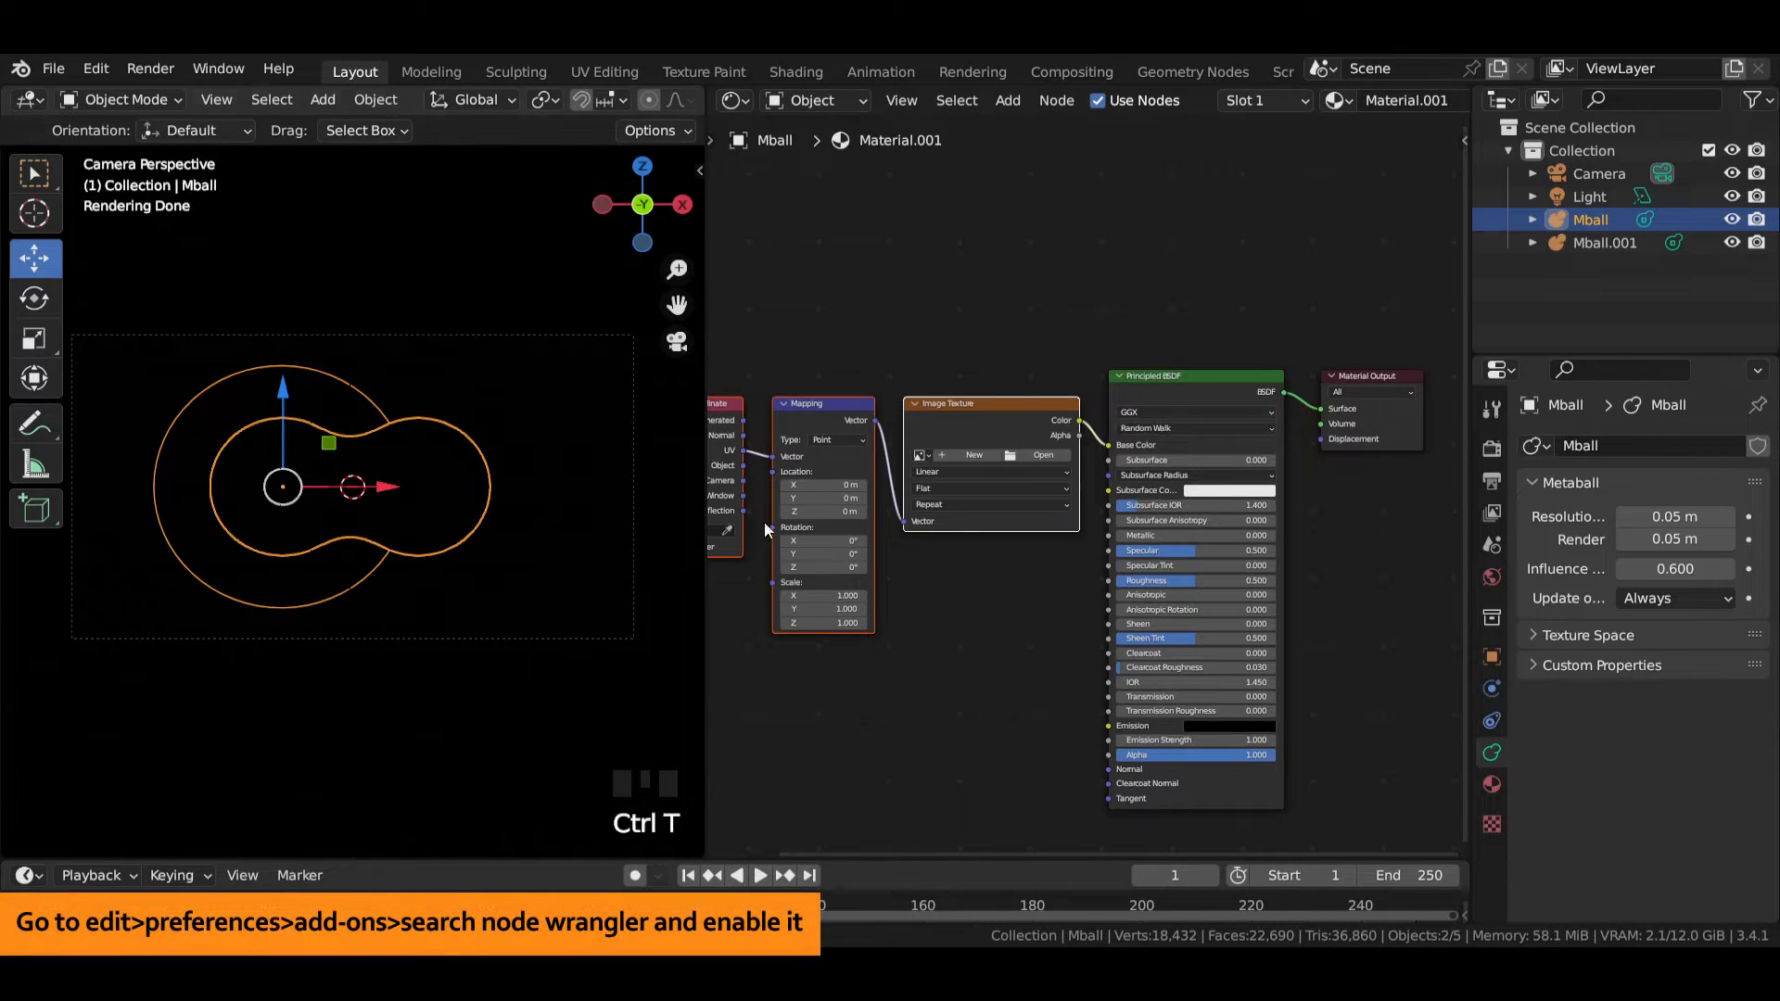
pyautogui.click(97, 68)
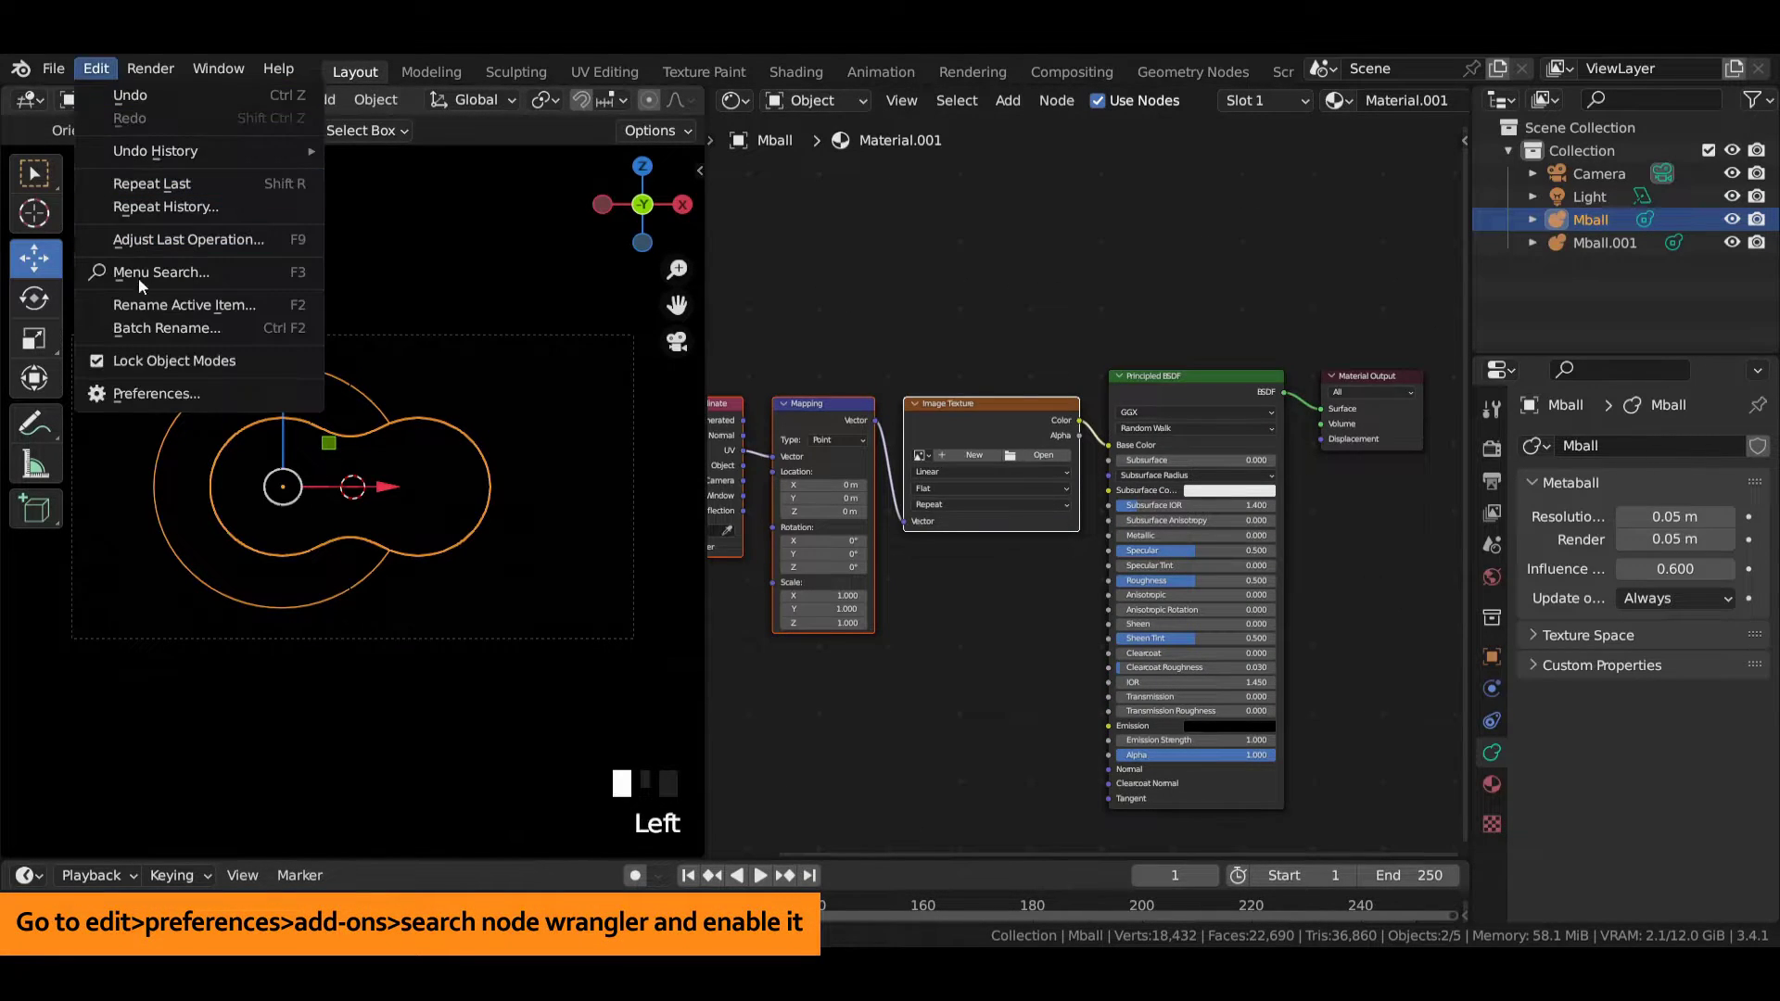
pyautogui.click(141, 397)
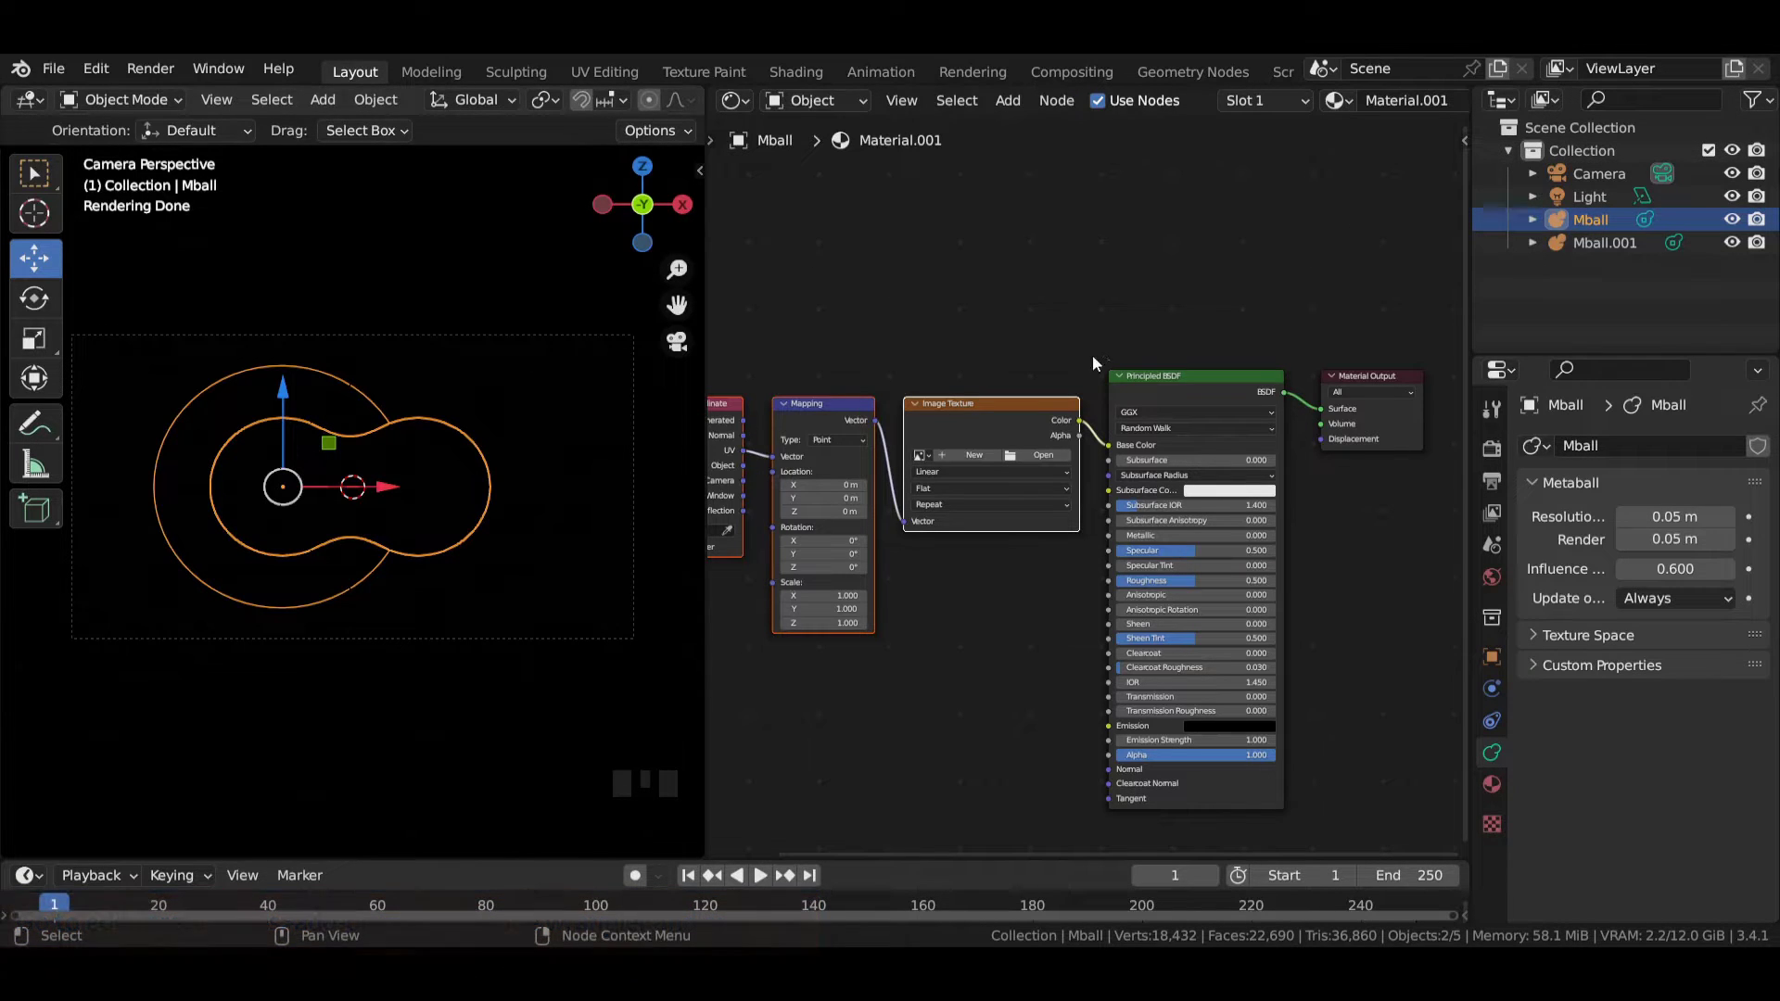
# Load the galaxy image, link its colour to Emission, and feed Generated coordinates into Mapping
pyautogui.scroll(4, 1093, 362)
pyautogui.click(1122, 349)
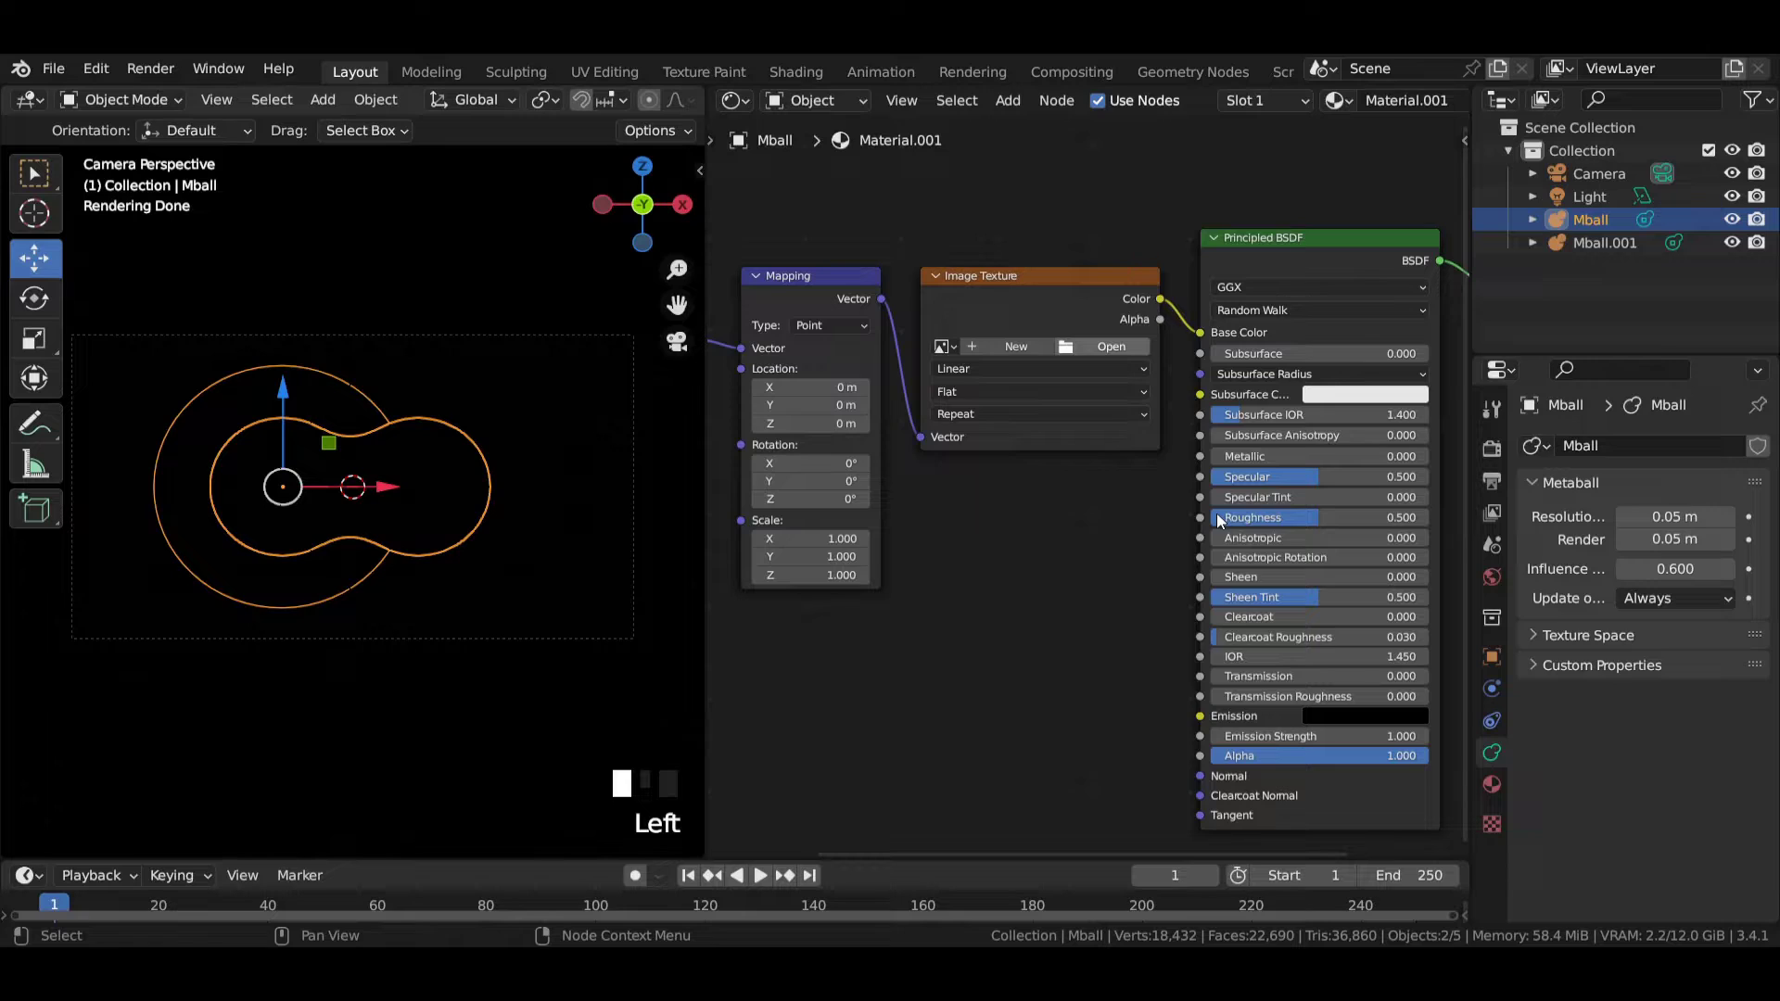
pyautogui.moveTo(1159, 308); pyautogui.dragTo(1203, 717)
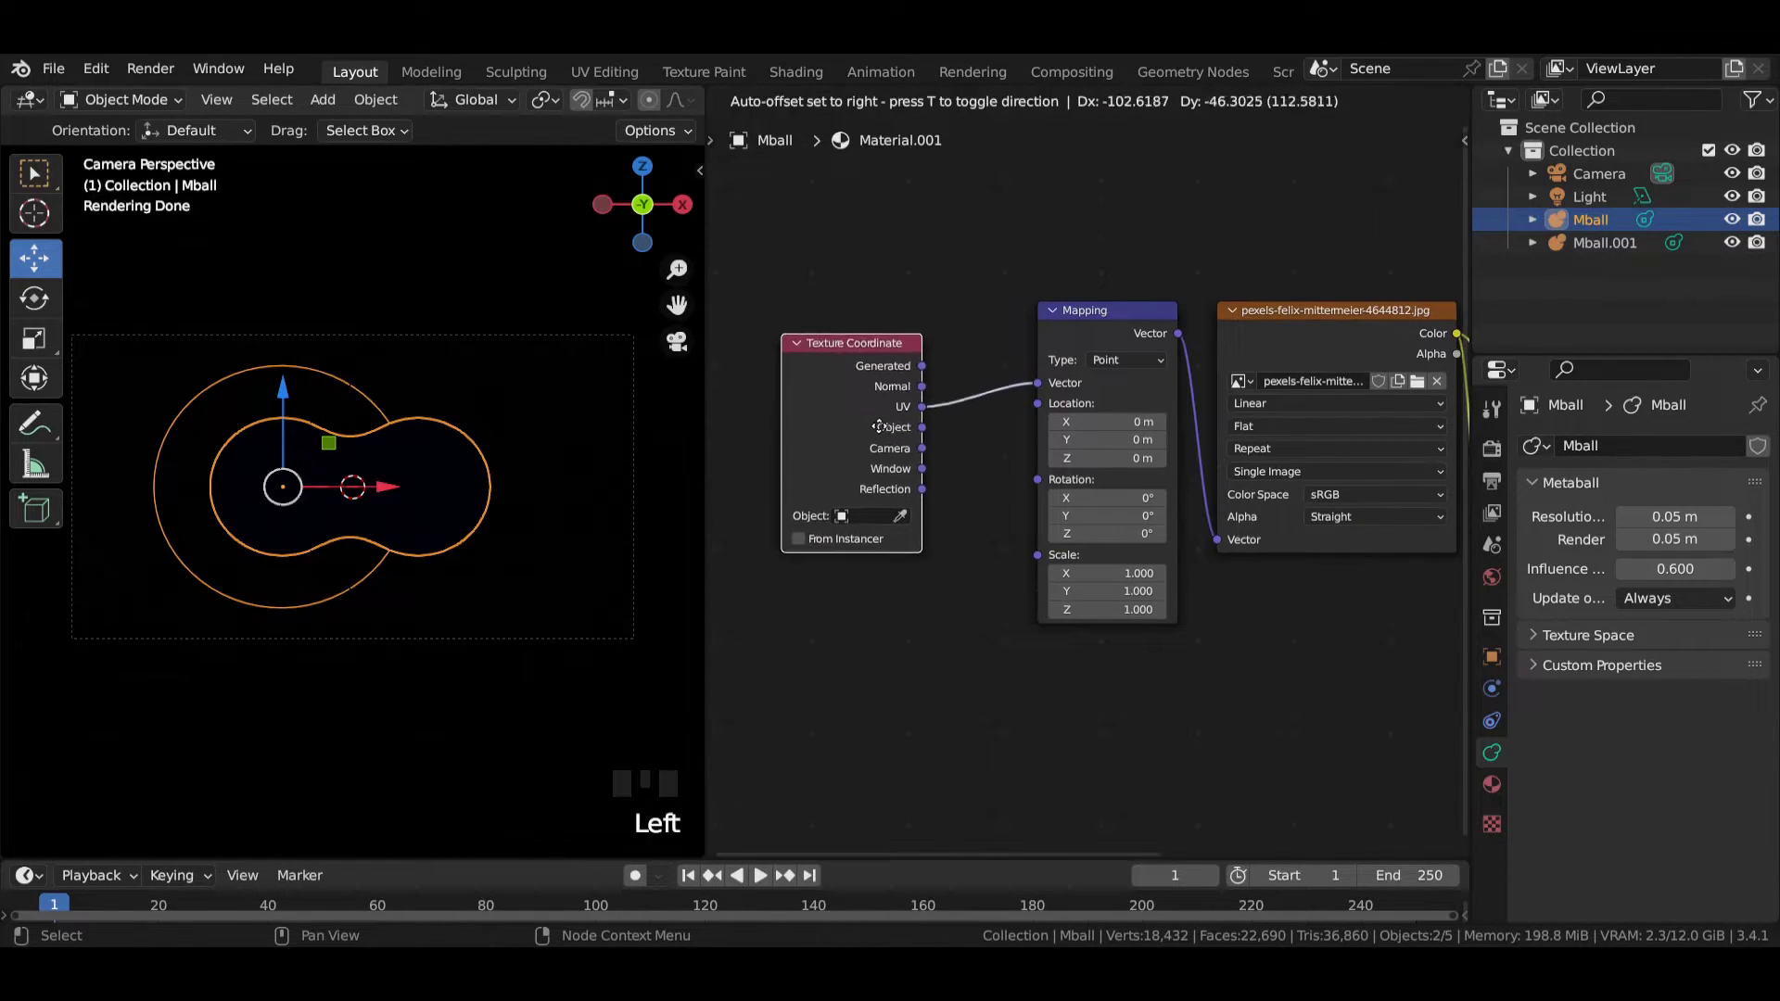
pyautogui.click(925, 371)
pyautogui.moveTo(910, 381); pyautogui.dragTo(1058, 394)
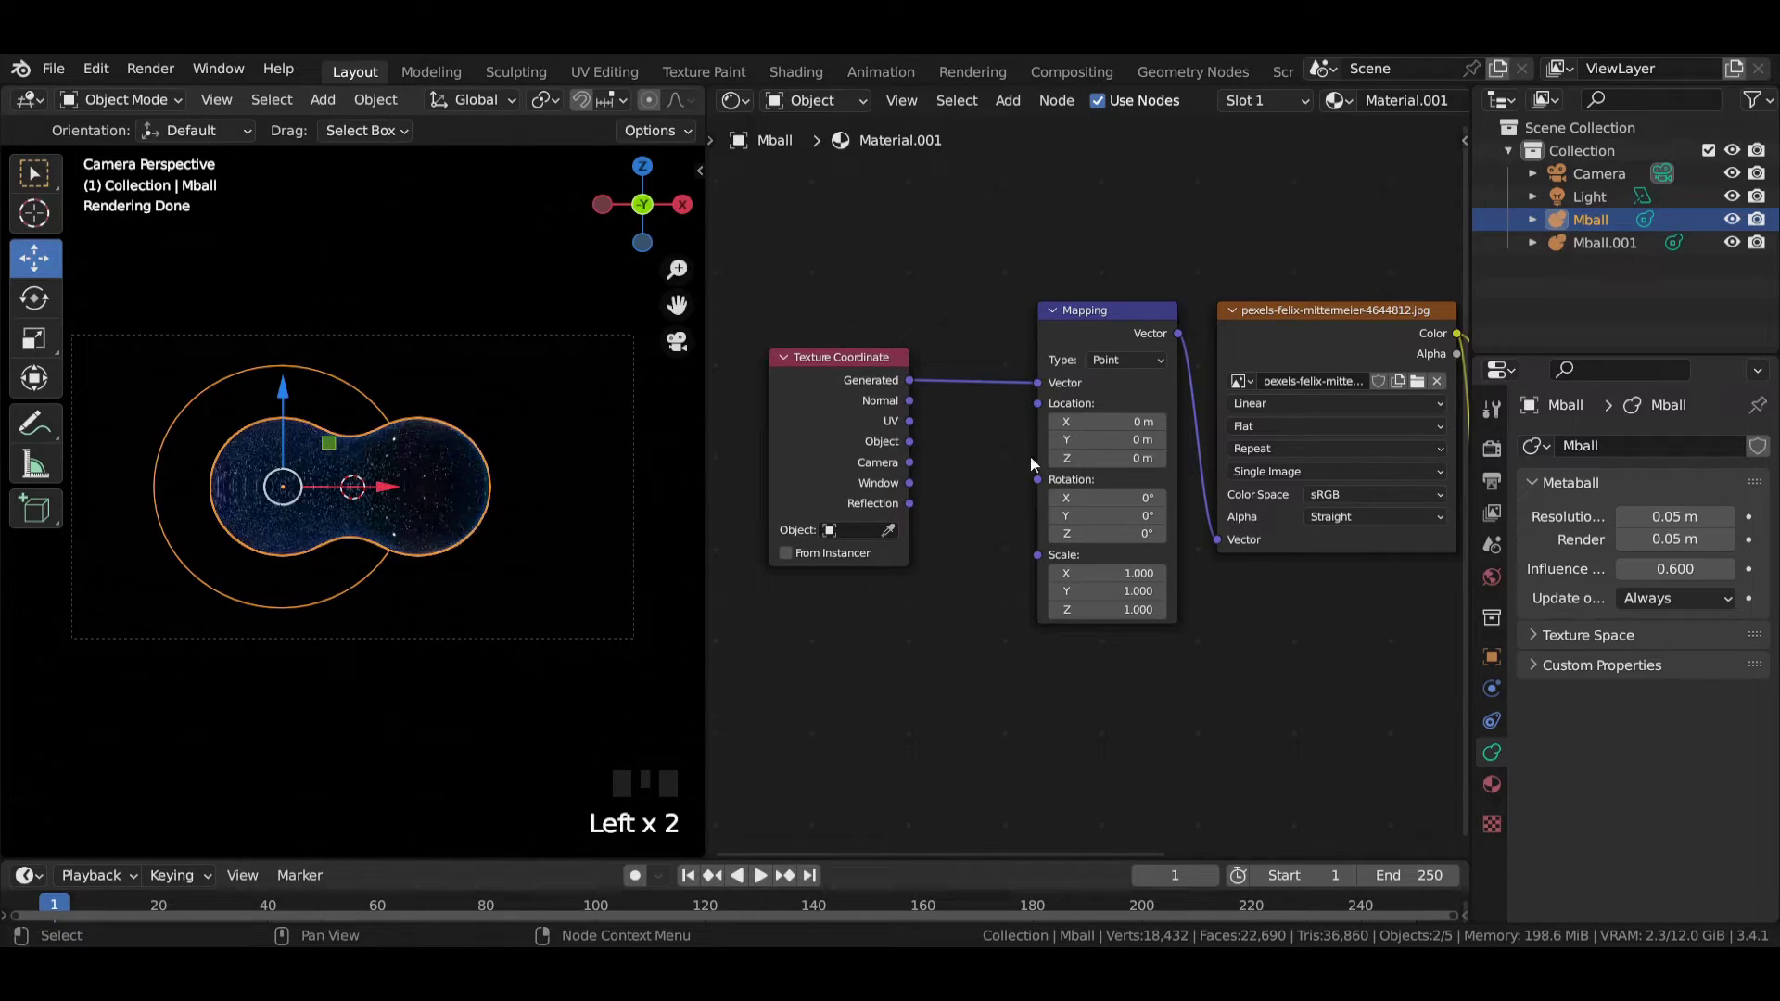
# Set the Mball image texture to Box projection with a 0.566 blend
pyautogui.scroll(6, 334, 464)
pyautogui.scroll(-3, 334, 463)
pyautogui.click(307, 321)
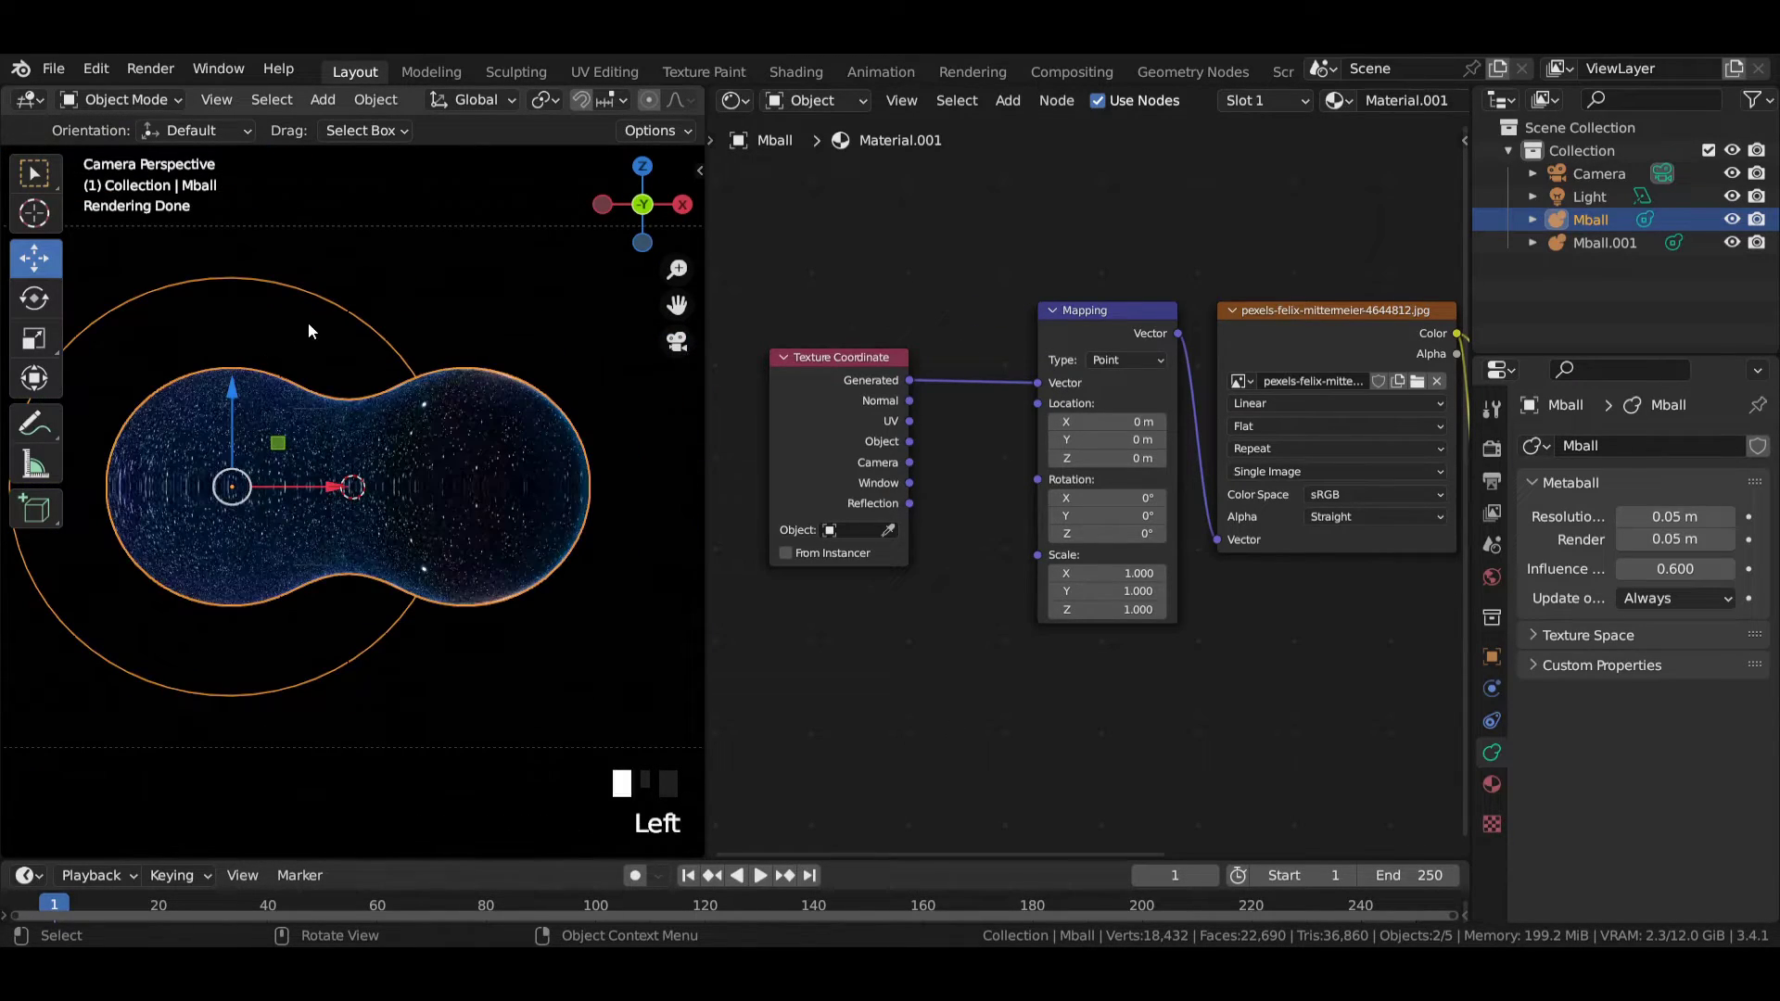
pyautogui.scroll(5, 291, 402)
pyautogui.click(321, 364)
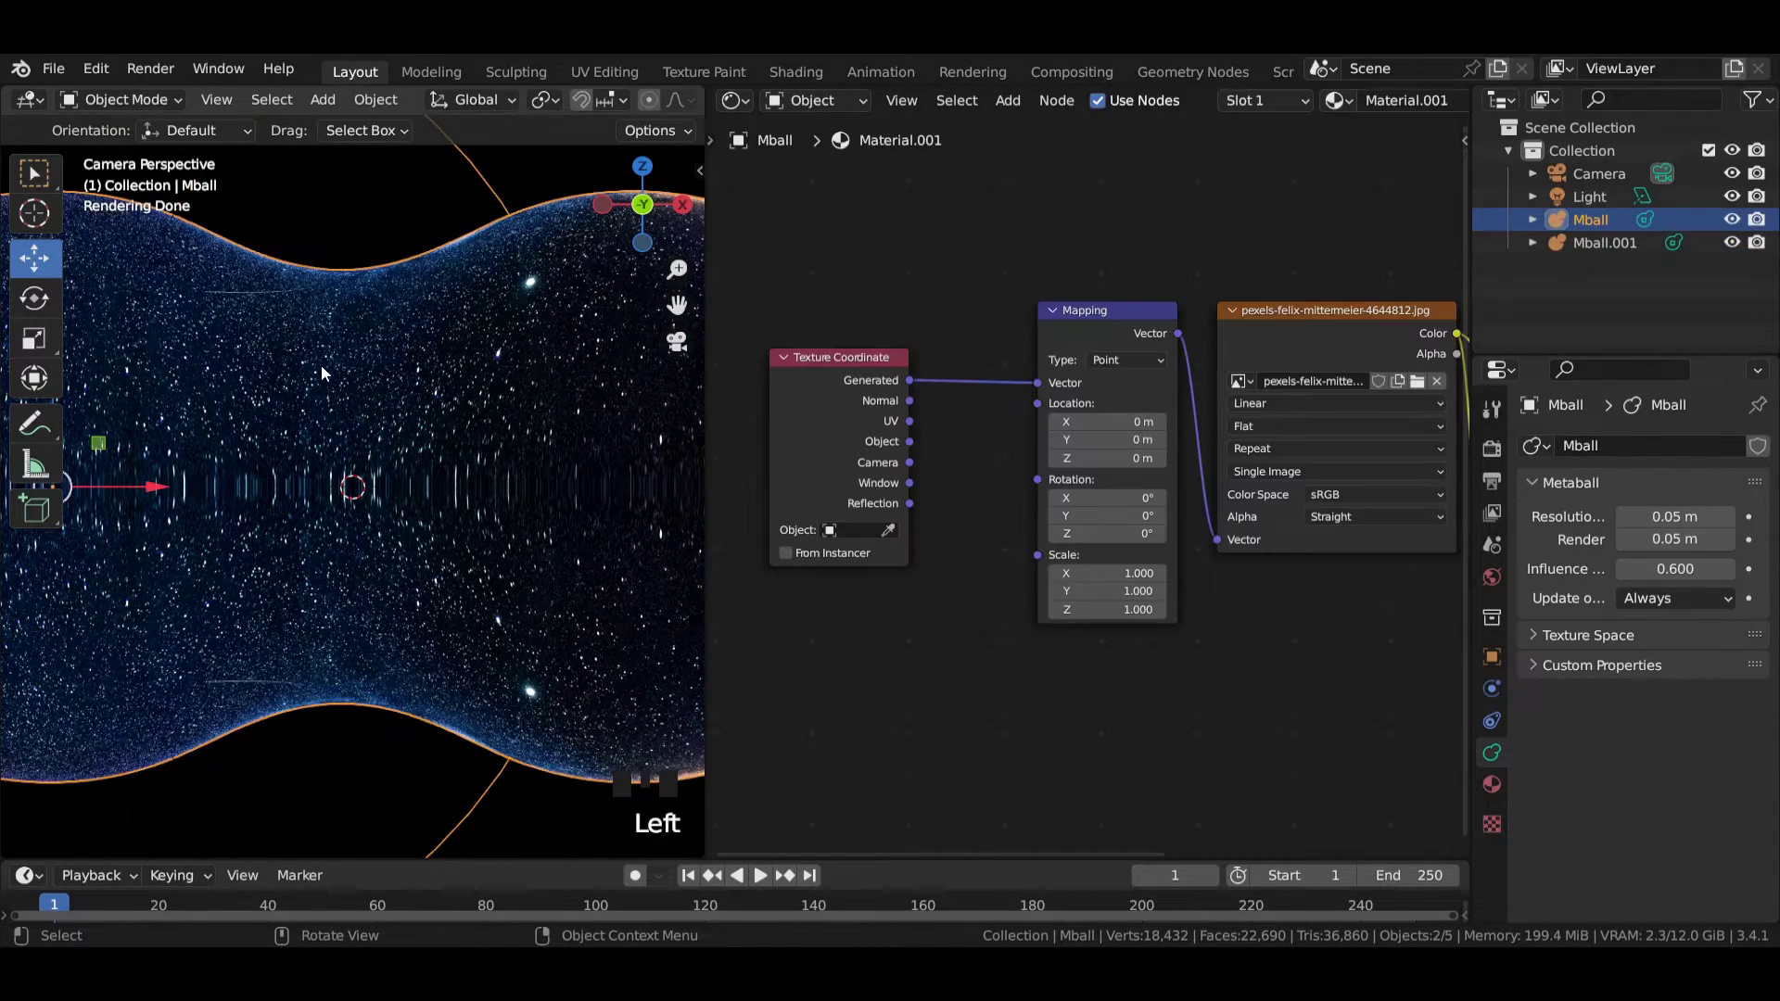
pyautogui.moveTo(1266, 434); pyautogui.dragTo(1096, 442, button='middle')
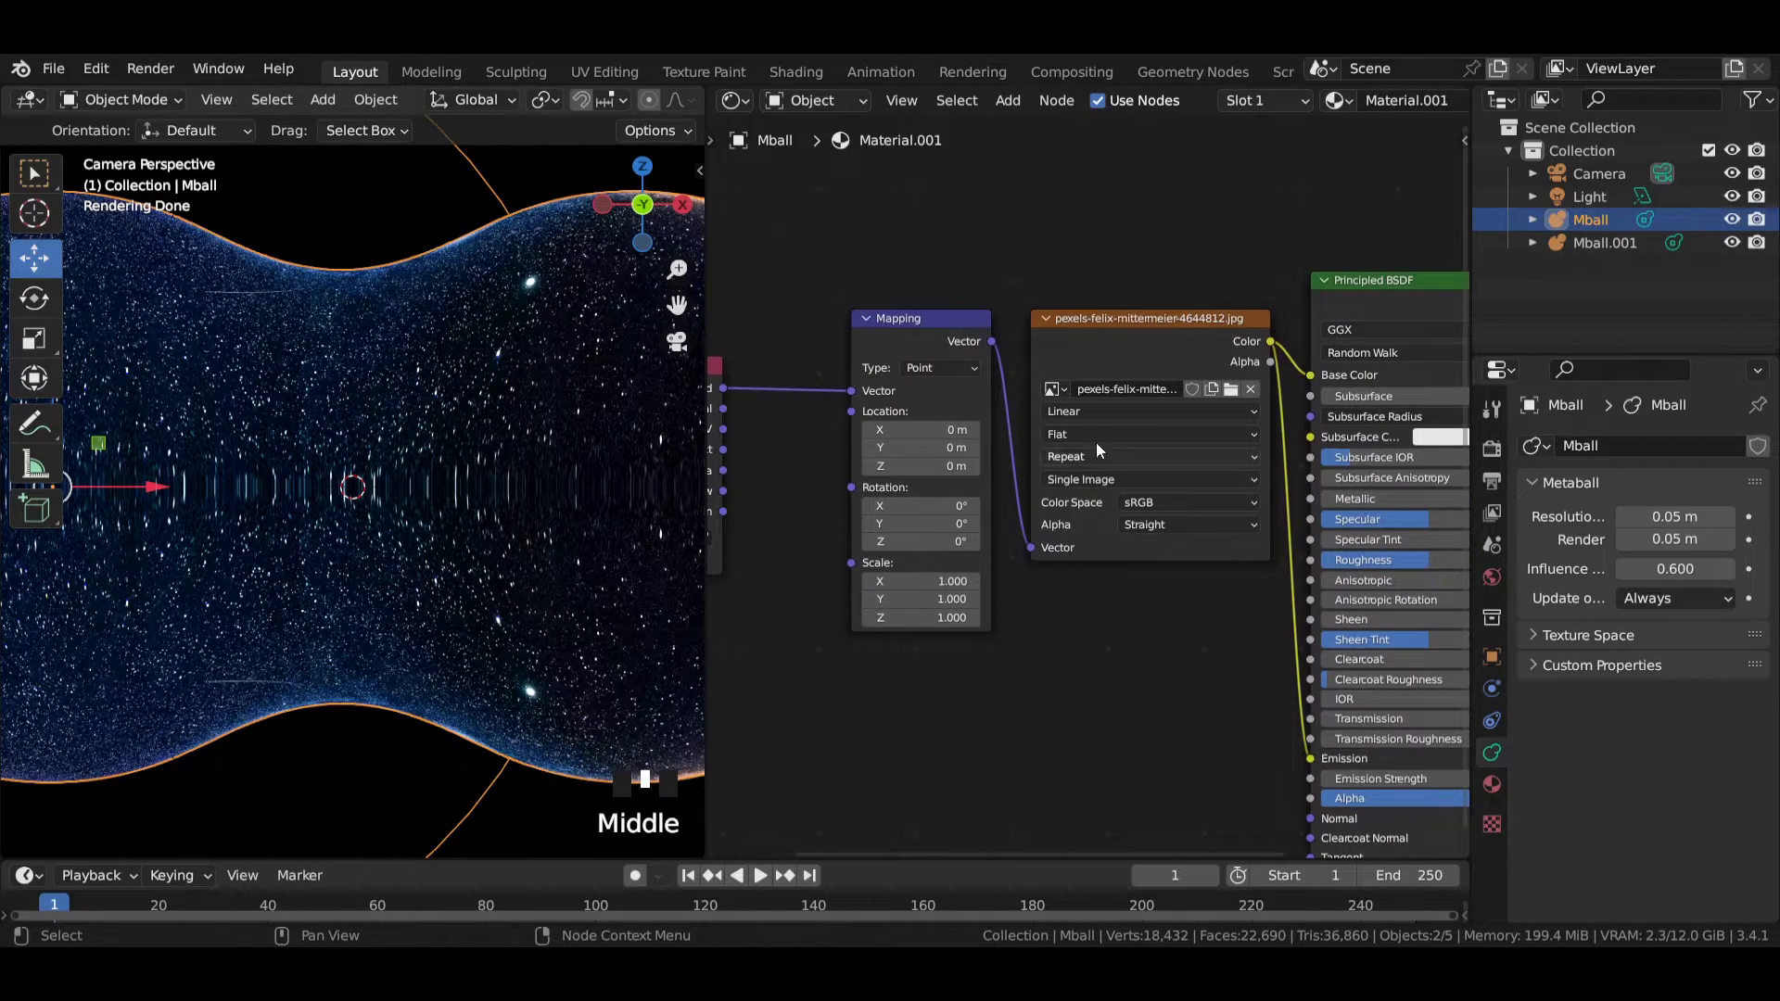
pyautogui.click(1096, 434)
pyautogui.click(1090, 475)
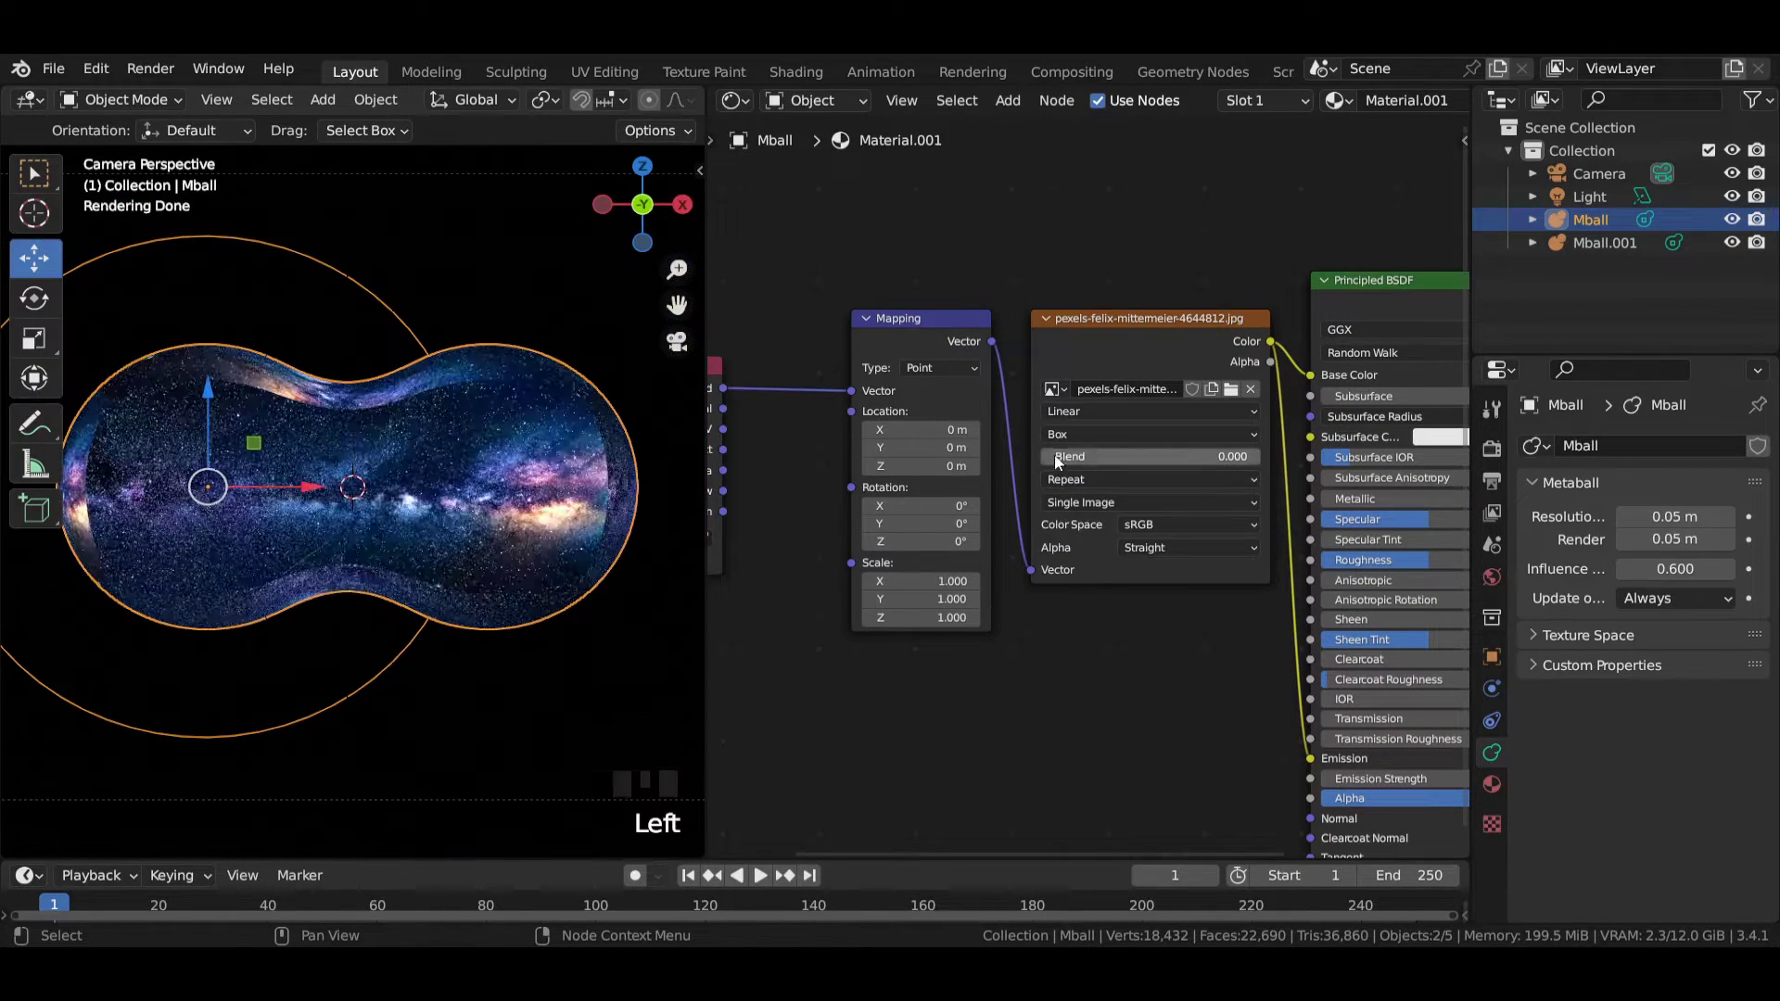
pyautogui.moveTo(1110, 456); pyautogui.dragTo(1164, 457)
# Add a point light above-left of the blob and enlarge its radius
pyautogui.hotkey('shift', 'a')
pyautogui.moveTo(278, 557)
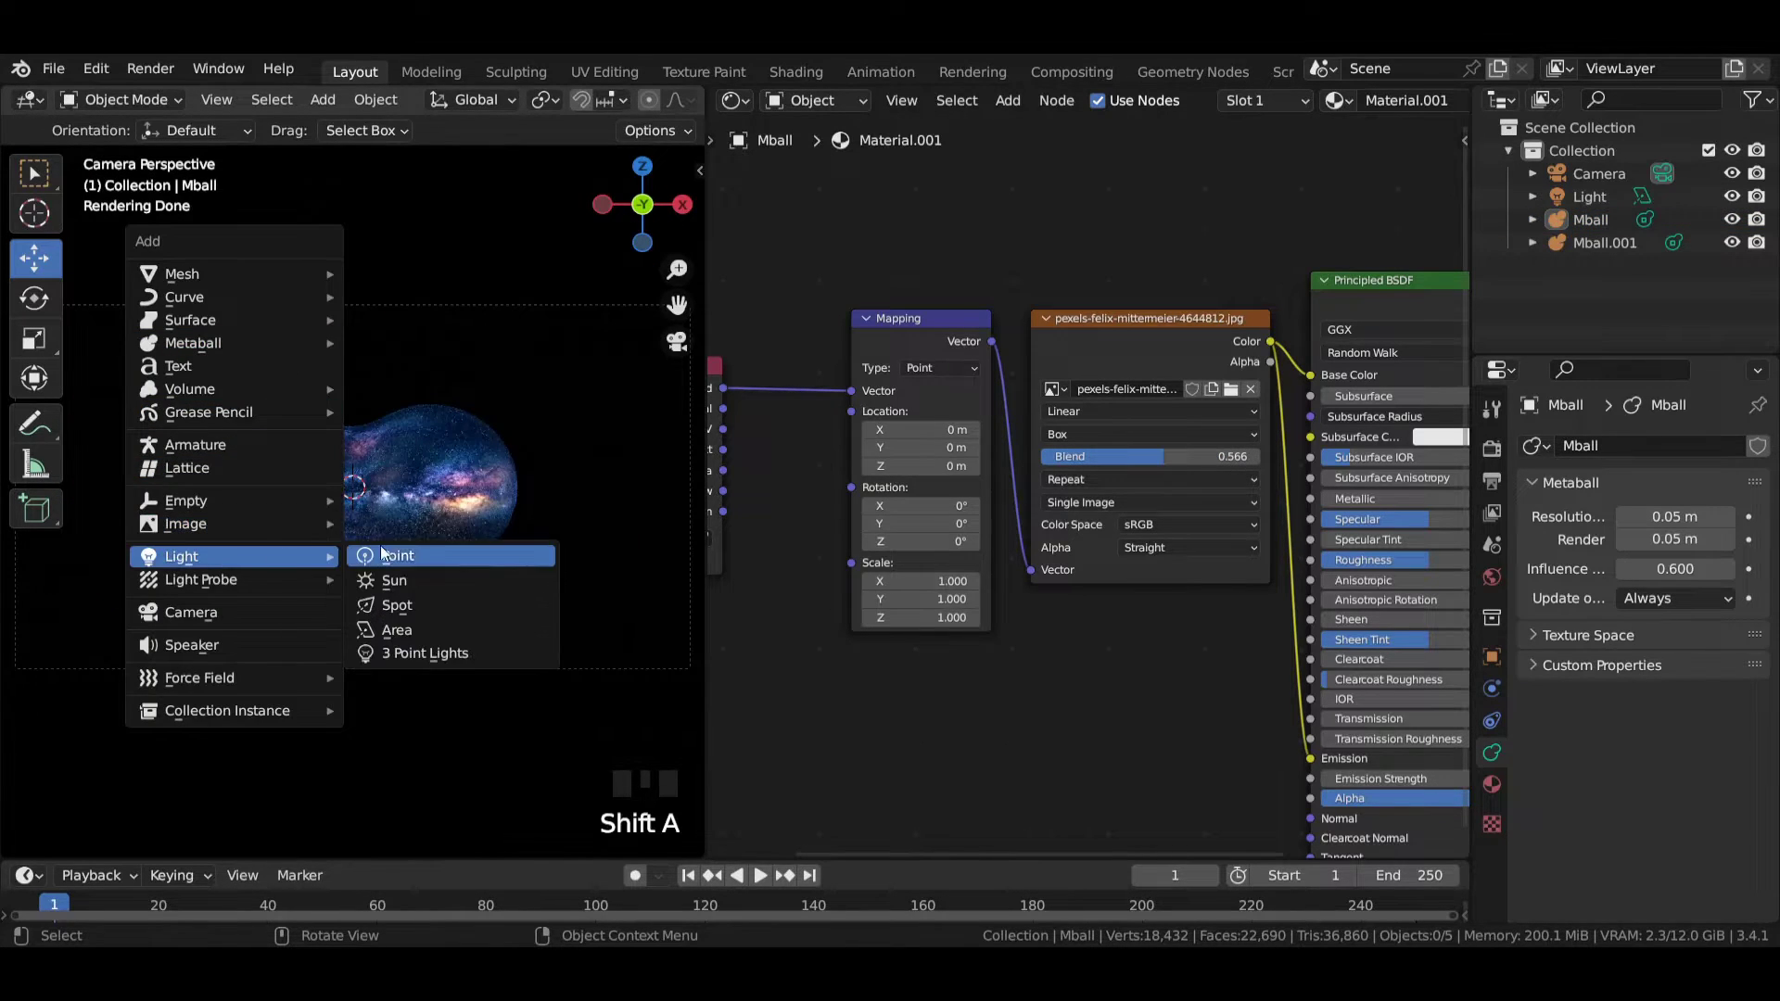
pyautogui.click(397, 556)
pyautogui.moveTo(350, 404); pyautogui.dragTo(353, 303)
pyautogui.moveTo(449, 386); pyautogui.dragTo(309, 368)
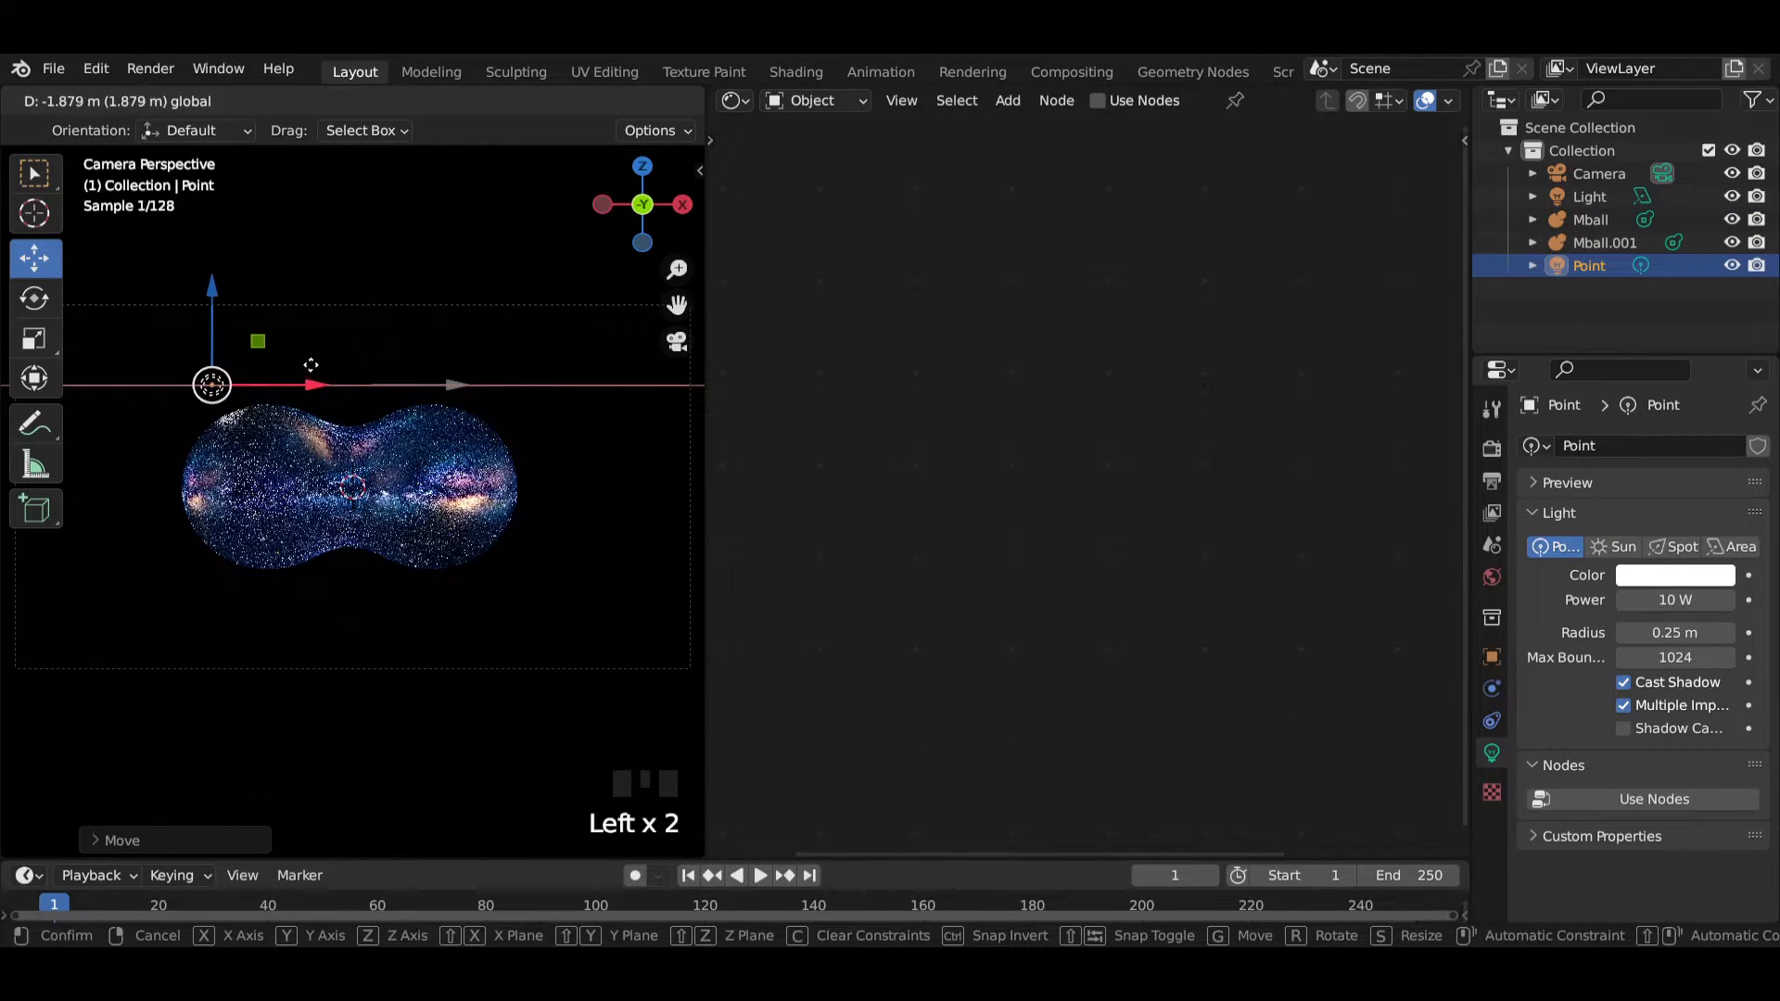
pyautogui.moveTo(214, 305); pyautogui.dragTo(213, 282)
pyautogui.moveTo(1671, 633); pyautogui.dragTo(1762, 633)
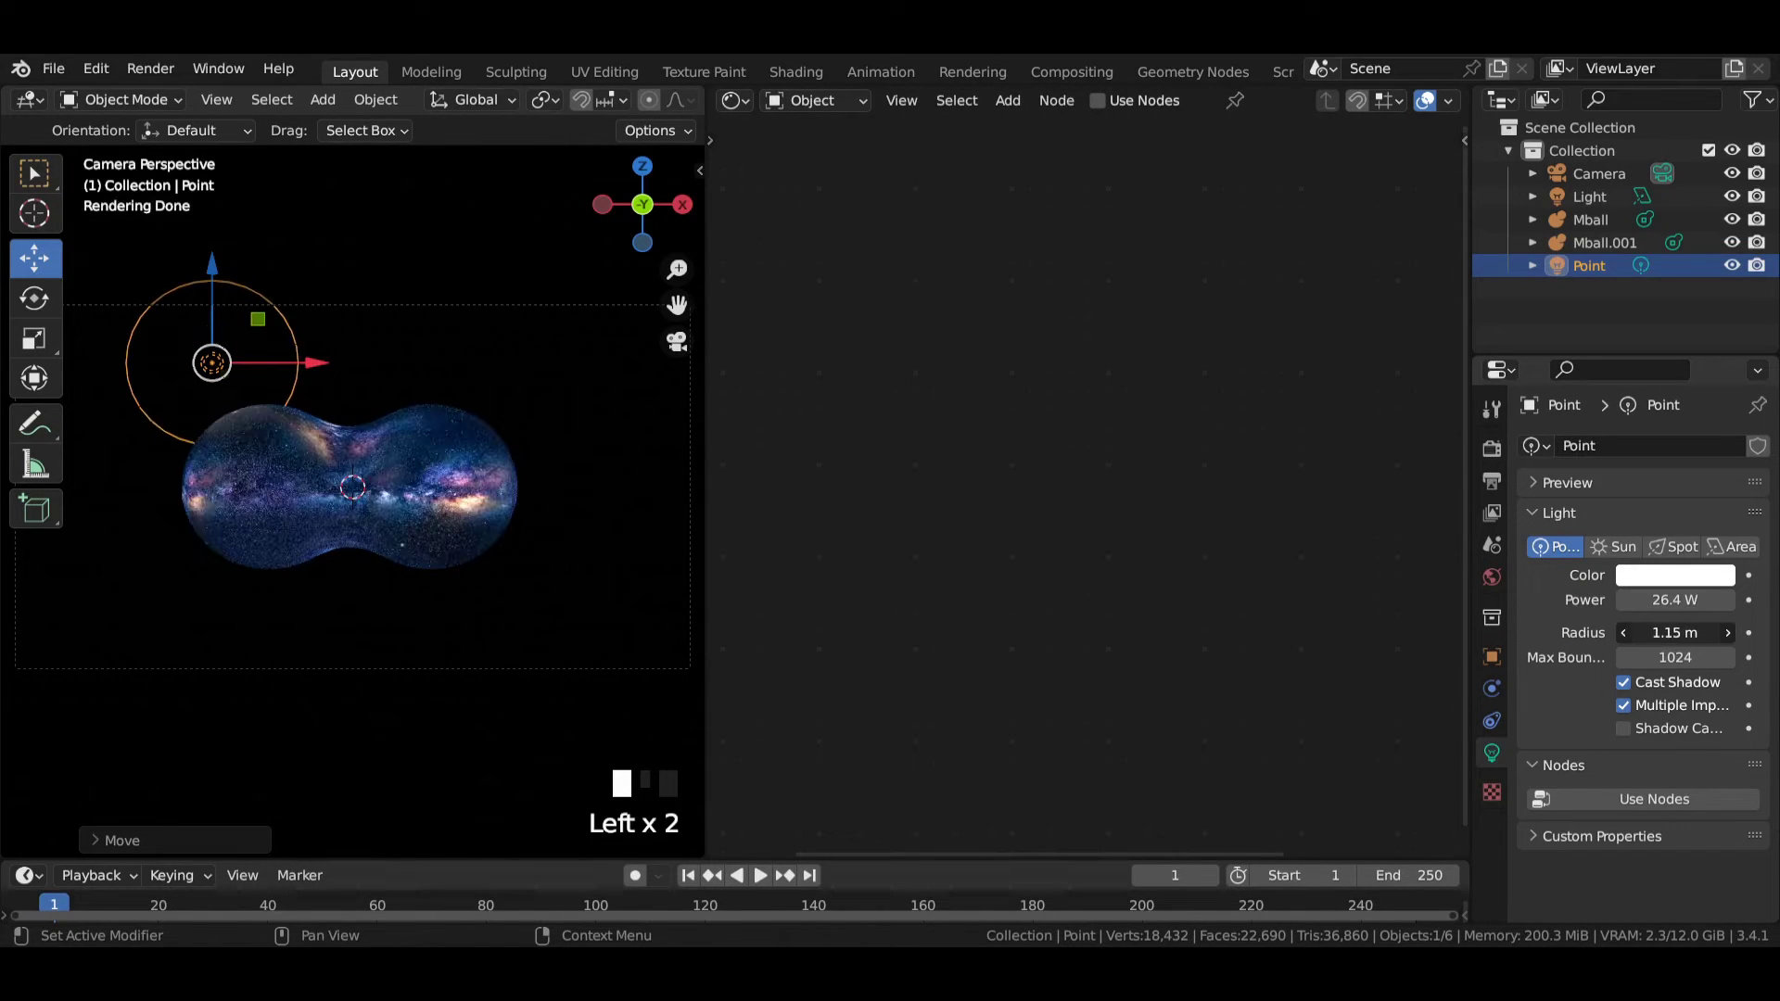
# Duplicate the point light and place the copy below-right of the blob
pyautogui.click(351, 359)
pyautogui.click(208, 357)
pyautogui.hotkey('shift', 'd')
pyautogui.click(207, 596)
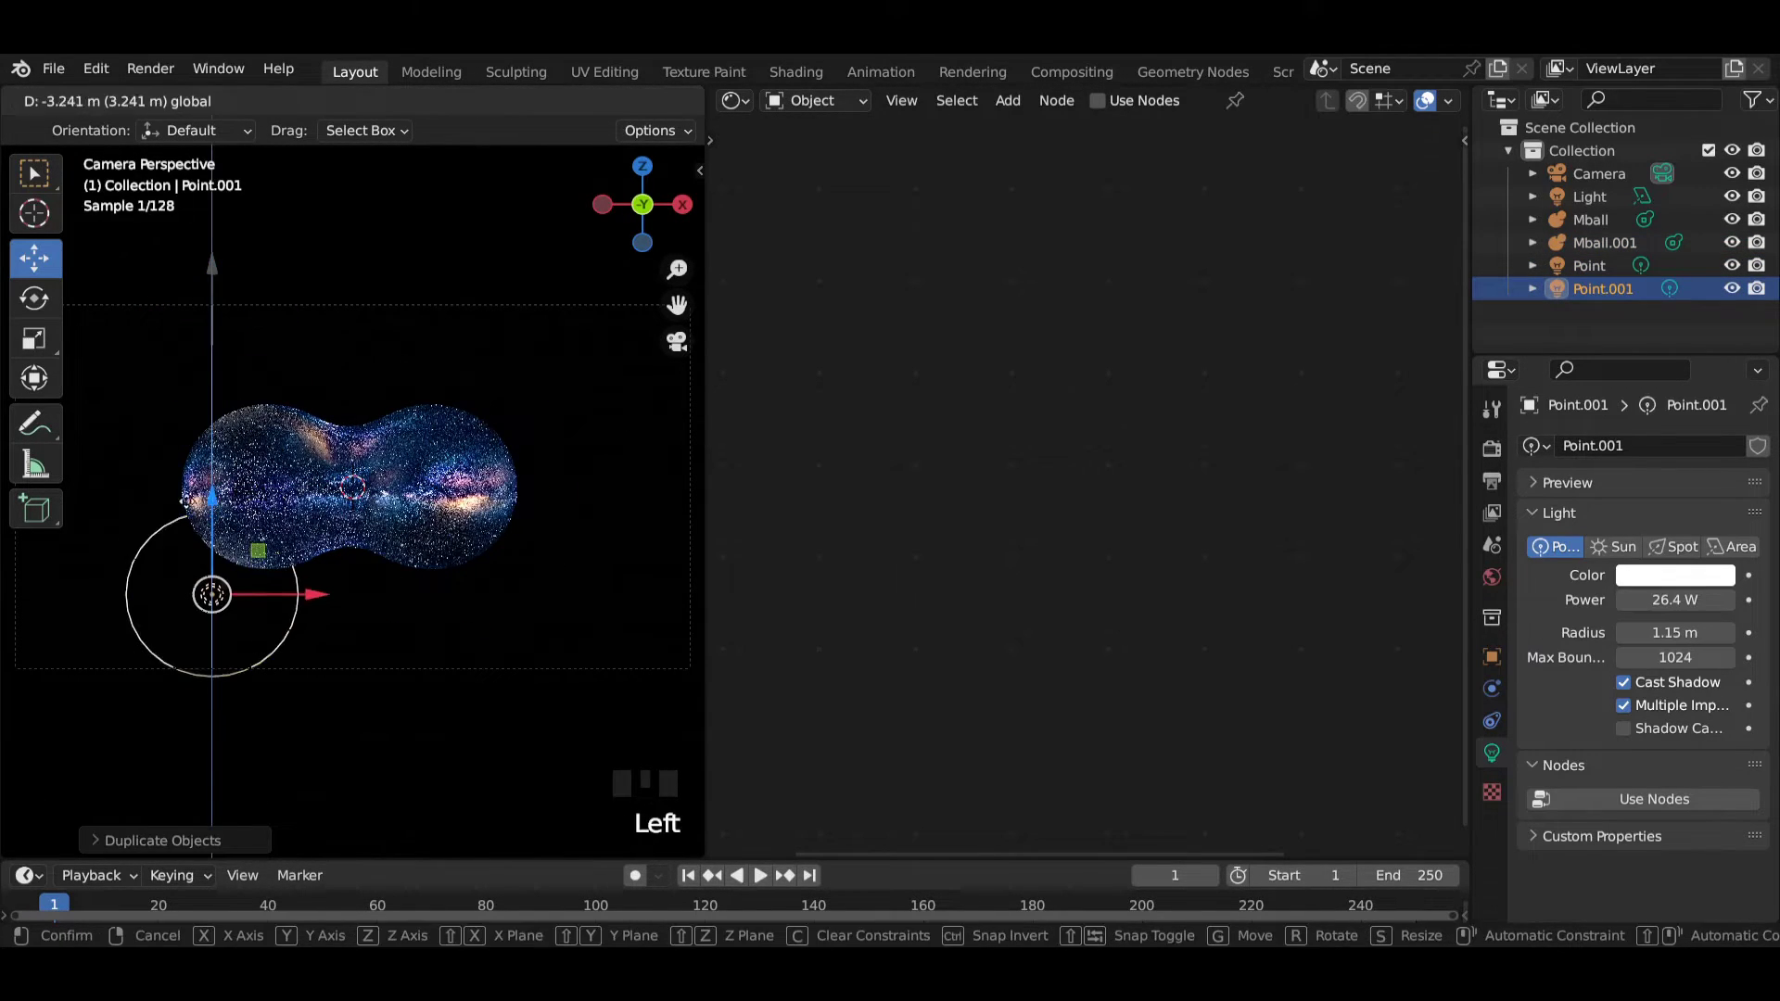
pyautogui.moveTo(320, 595); pyautogui.dragTo(559, 587)
pyautogui.moveTo(437, 499); pyautogui.dragTo(437, 525)
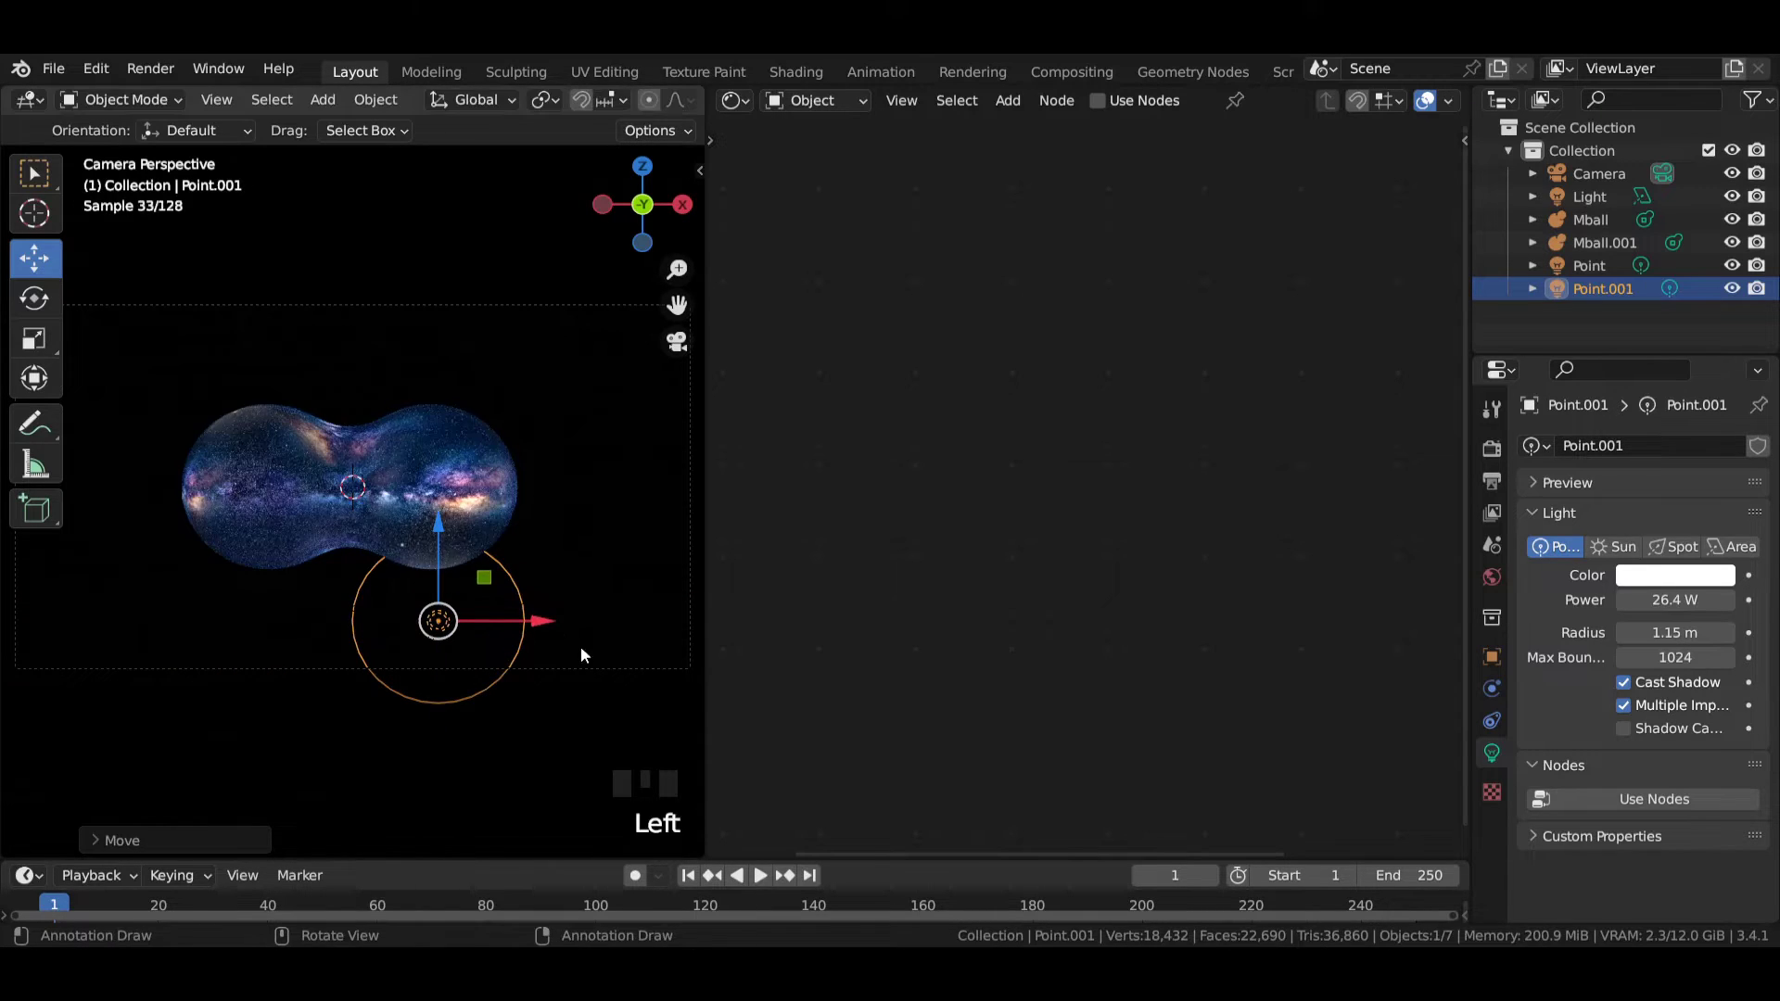
pyautogui.moveTo(560, 622); pyautogui.dragTo(604, 623)
pyautogui.moveTo(483, 527); pyautogui.dragTo(482, 521)
# Widen the duplicate light's radius to 1.5 m and save galaxyverse.blend
pyautogui.click(575, 413)
pyautogui.hotkey('ctrl', 's')
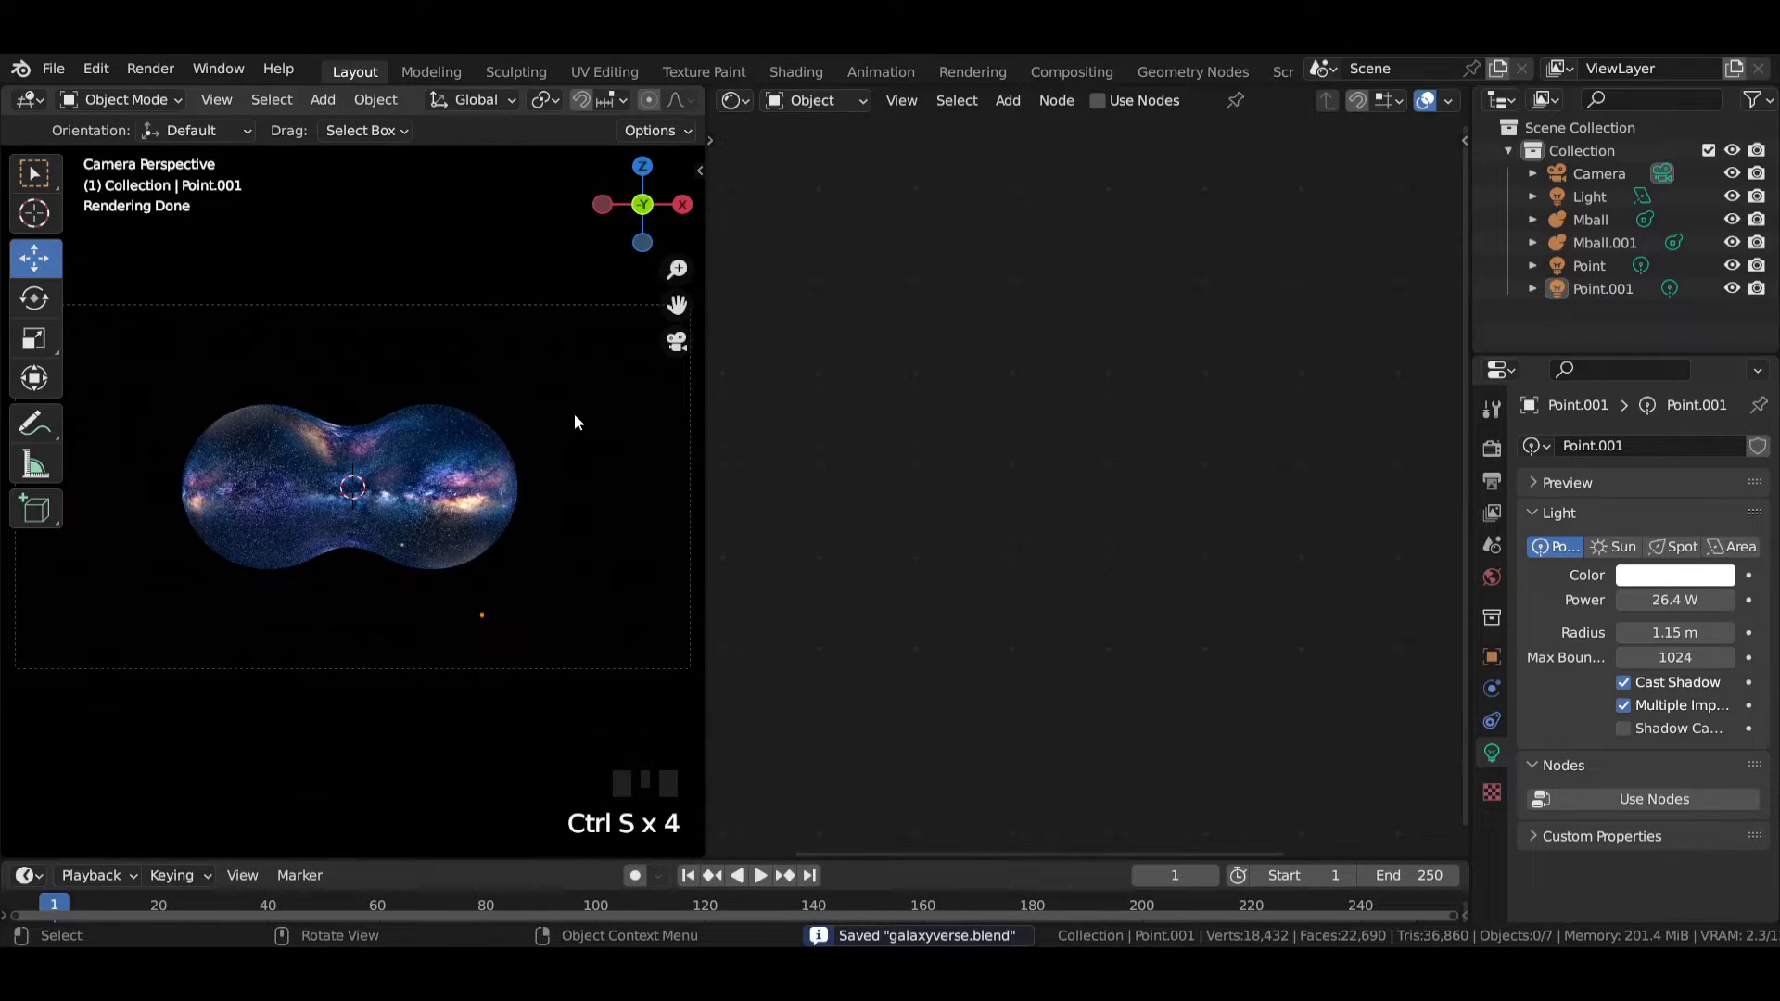
pyautogui.click(553, 619)
pyautogui.moveTo(1669, 632)
pyautogui.mouseDown()
pyautogui.moveTo(1725, 633)
pyautogui.moveTo(1693, 632)
pyautogui.mouseUp()
pyautogui.click(223, 366)
pyautogui.hotkey('ctrl', 's')
# Set both point lights and the main area light to hex colour 7FD8FF
pyautogui.click(1675, 575)
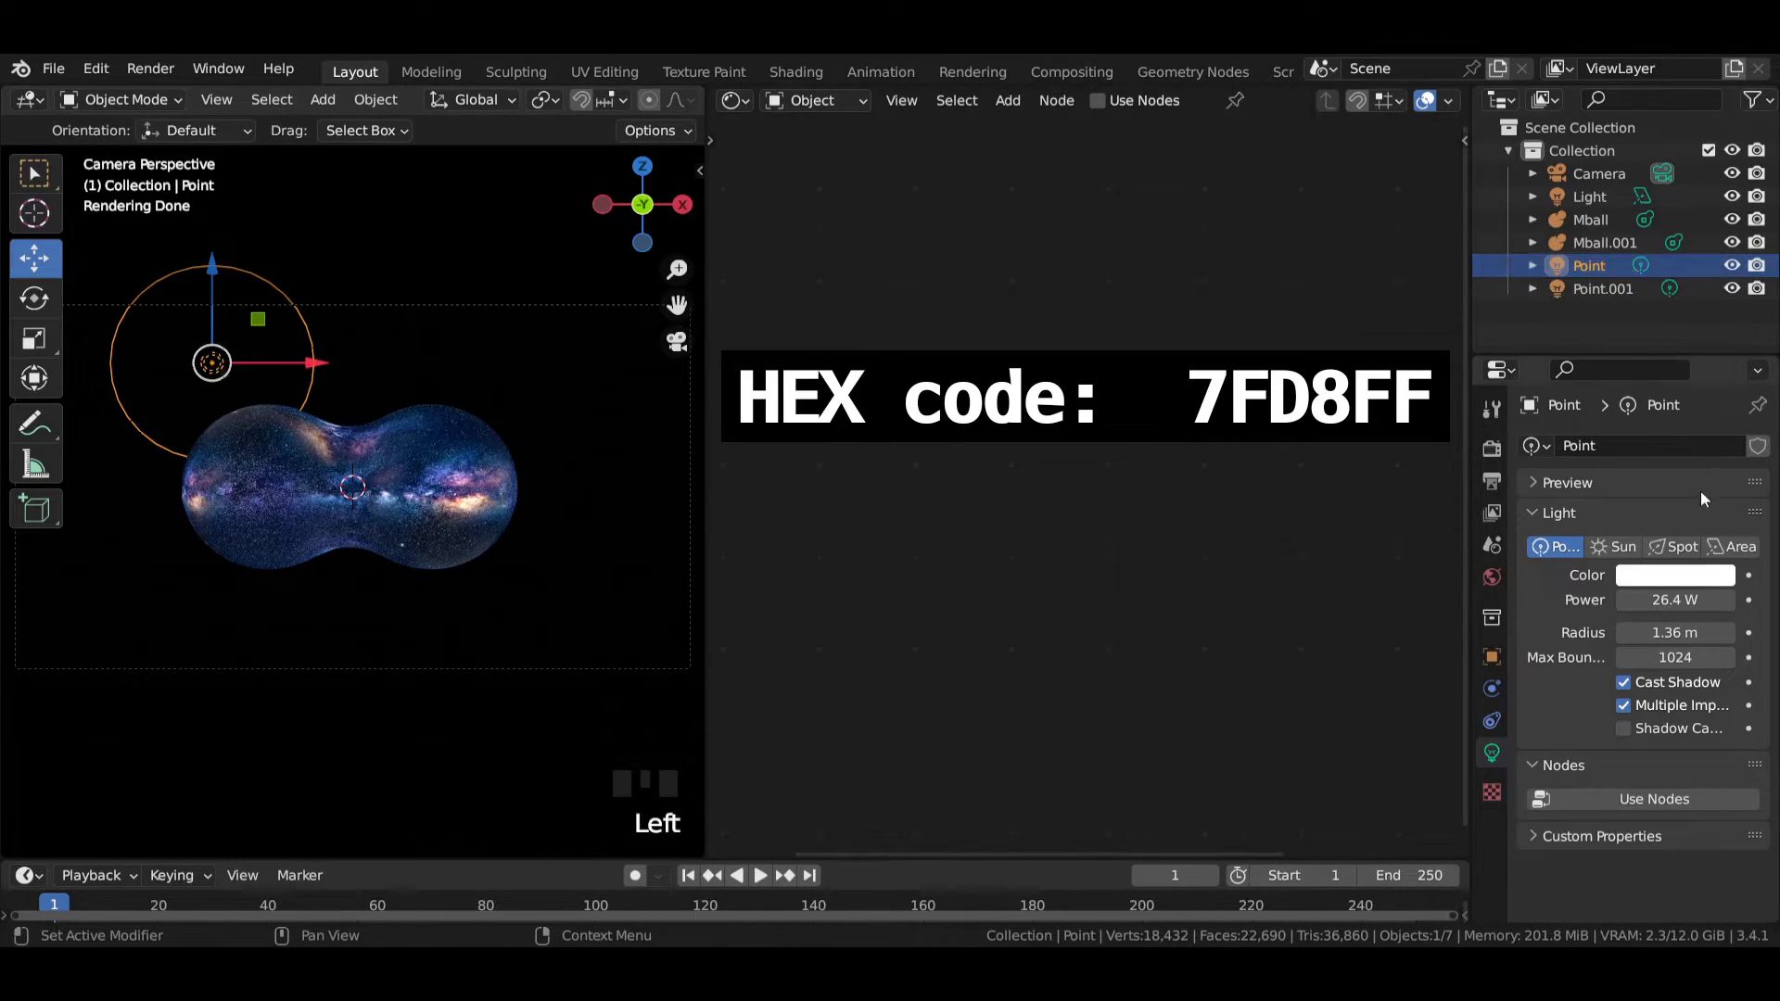
pyautogui.click(1625, 495)
pyautogui.write('7fd8ff')
pyautogui.press('Return')
pyautogui.click(1676, 575)
pyautogui.click(1633, 495)
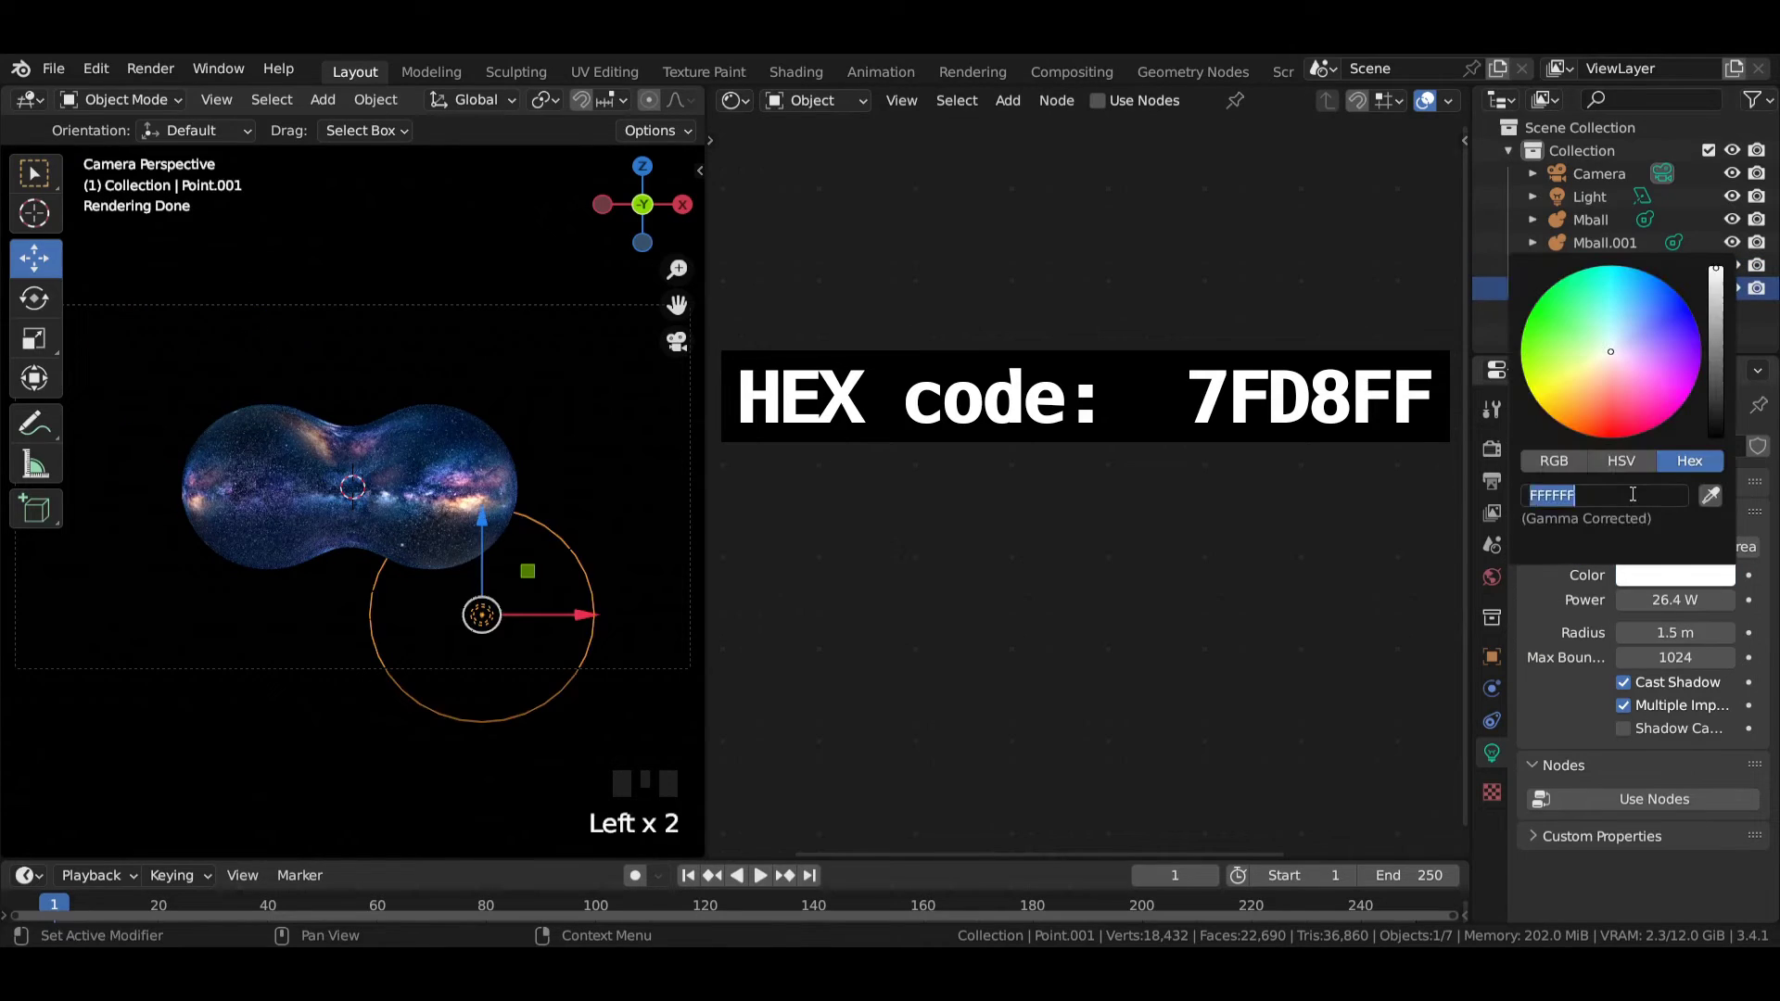
pyautogui.write('7fd8ff')
pyautogui.click(1590, 197)
pyautogui.click(1676, 575)
pyautogui.click(1658, 495)
pyautogui.write('7')
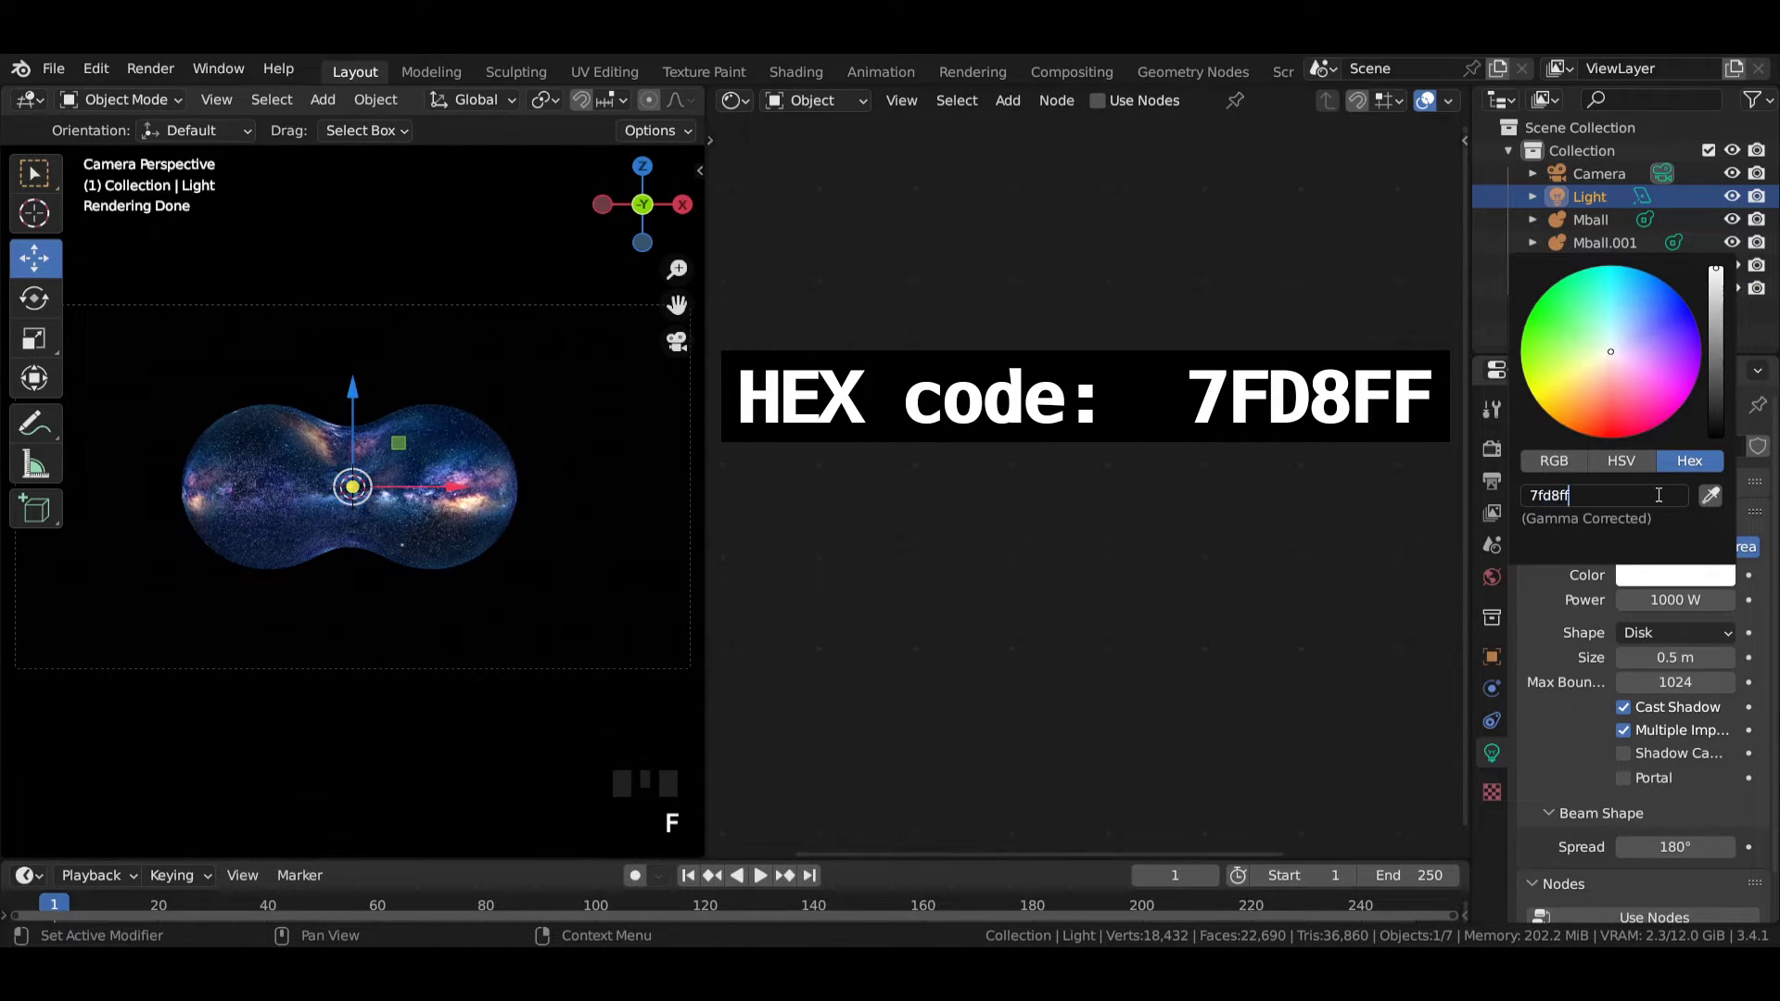
pyautogui.write('fd8ff')
pyautogui.press('Return')
# Give the World a Volume Scatter fog with density 0.02, then adjust the material's Transmission slider
pyautogui.click(1502, 576)
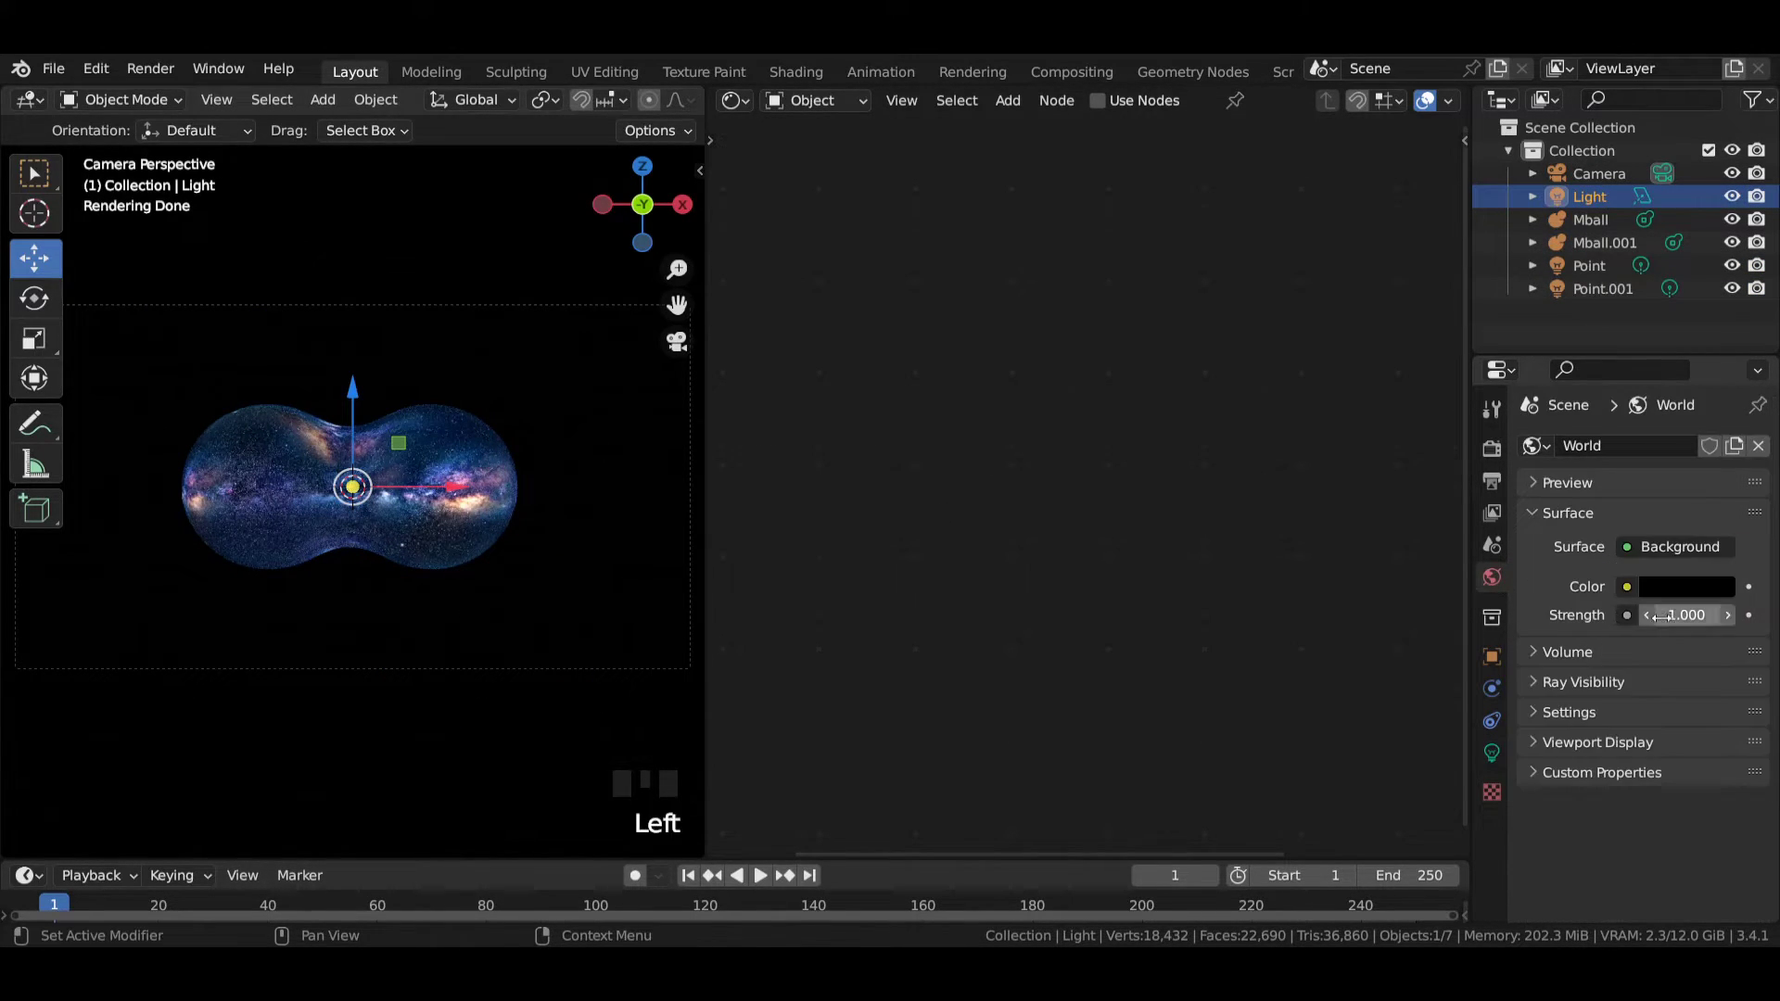
pyautogui.click(1576, 651)
pyautogui.moveTo(1654, 685); pyautogui.dragTo(1629, 660)
pyautogui.click(1696, 753)
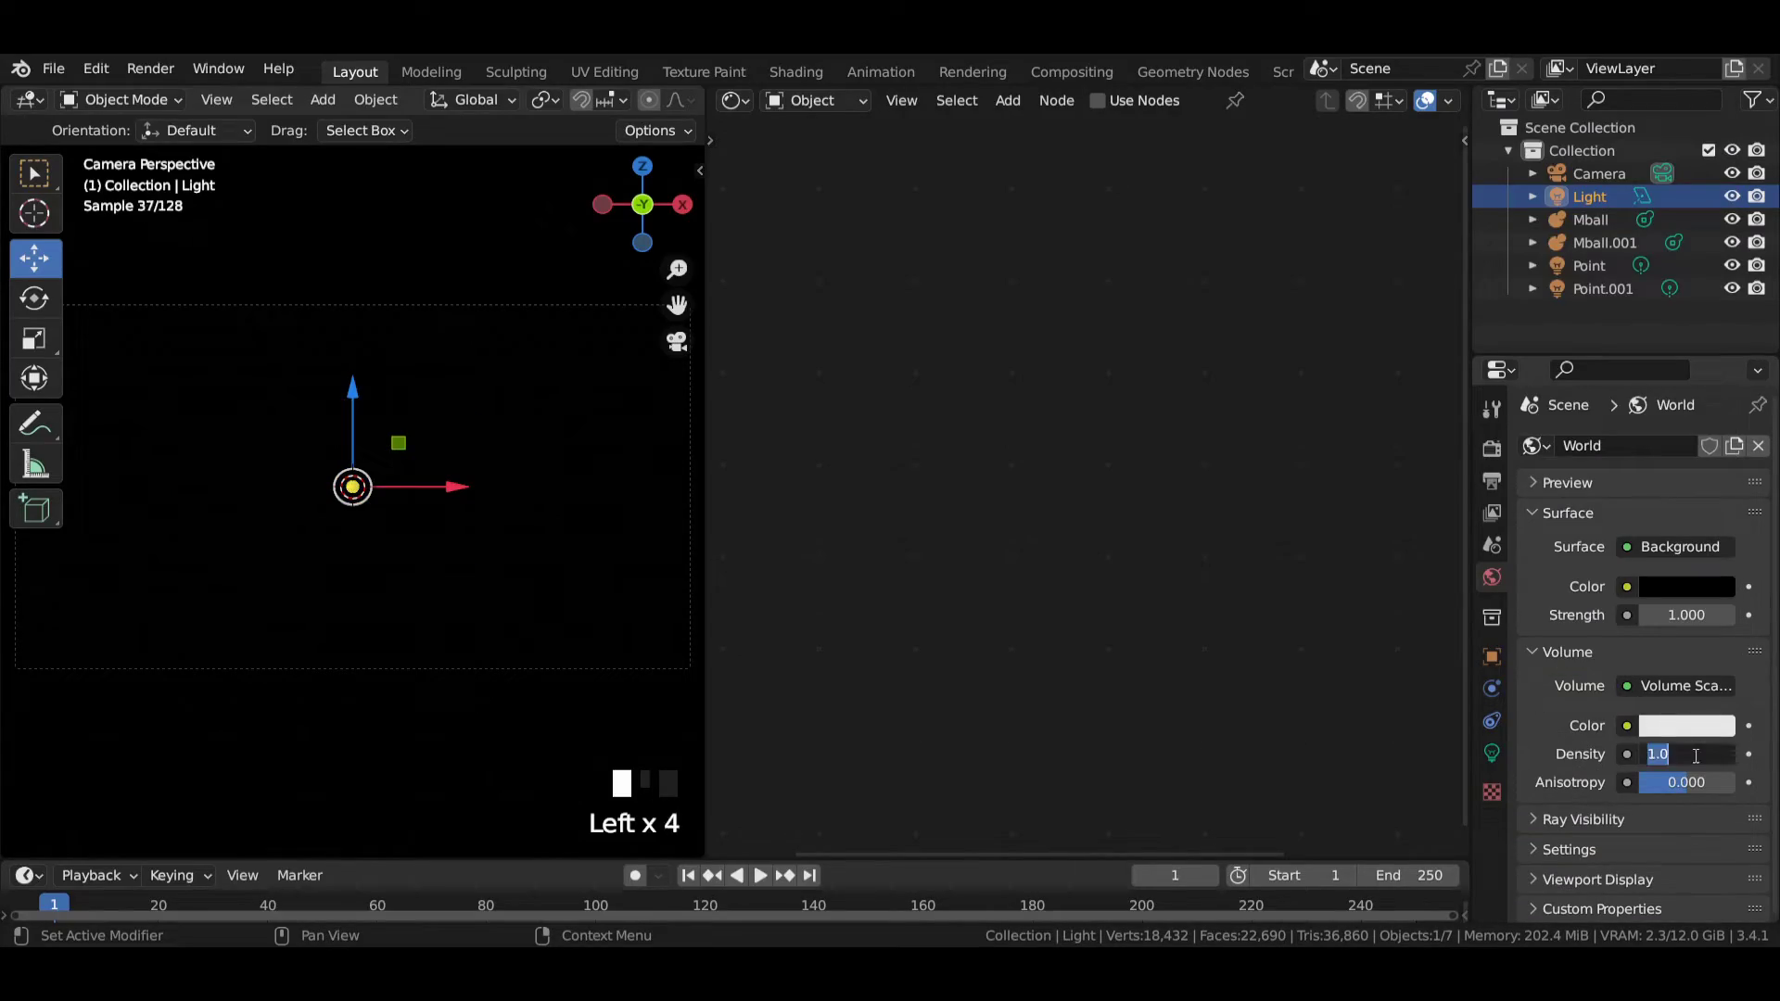
pyautogui.write('0.02')
pyautogui.press('Return')
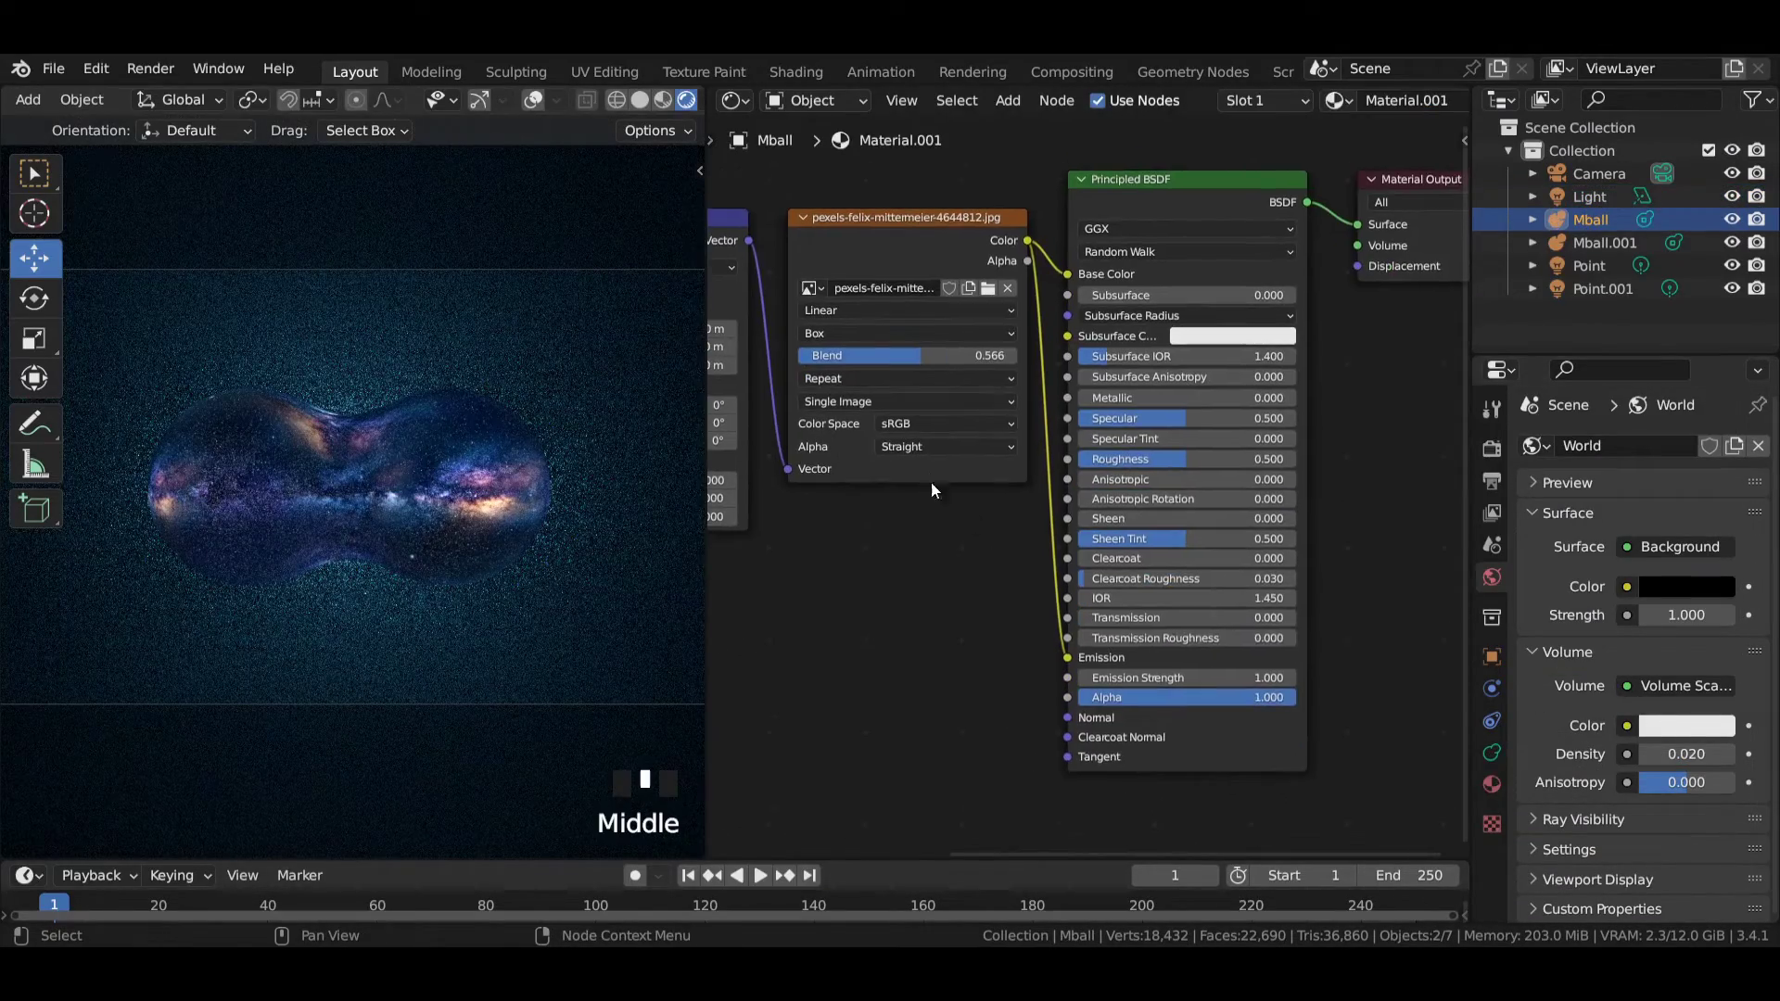
pyautogui.moveTo(1127, 618); pyautogui.dragTo(1296, 617)
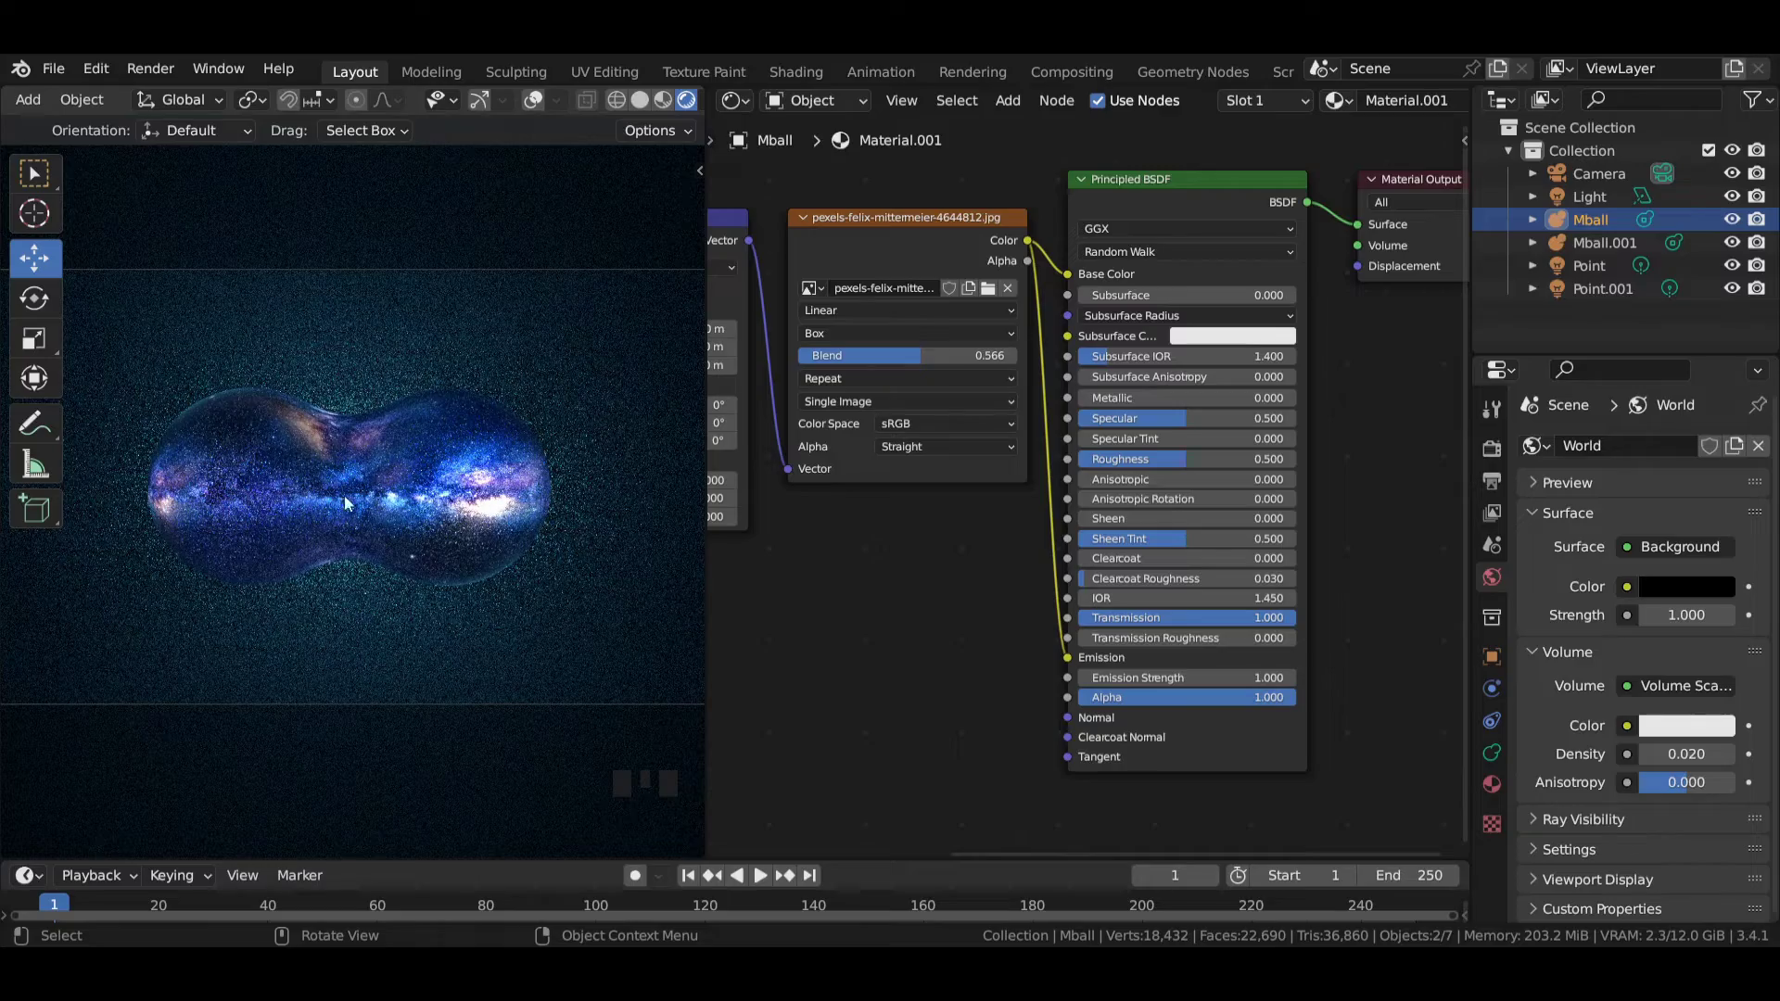
pyautogui.moveTo(1271, 620)
pyautogui.mouseDown()
pyautogui.moveTo(1039, 620)
pyautogui.moveTo(1296, 617)
pyautogui.mouseUp()
# Zoom in on the Cycles render of the galaxy blob glowing in blue fog
pyautogui.scroll(5, 333, 500)
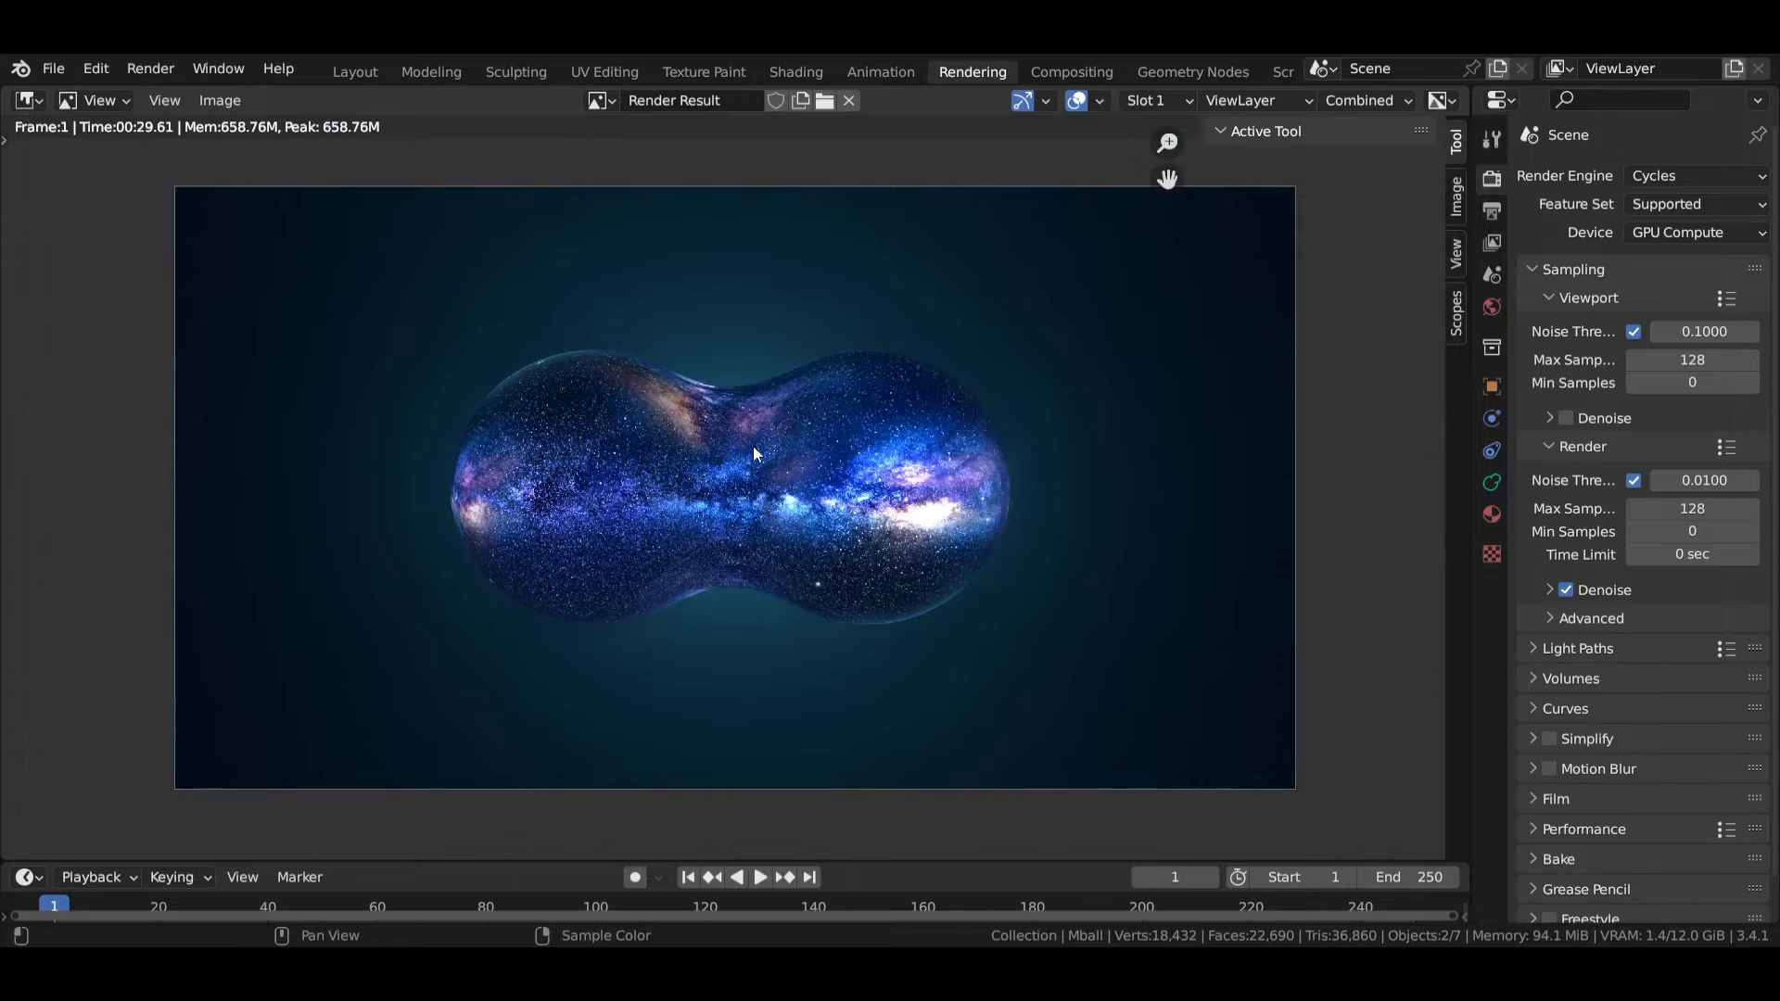
pyautogui.scroll(1, 753, 448)
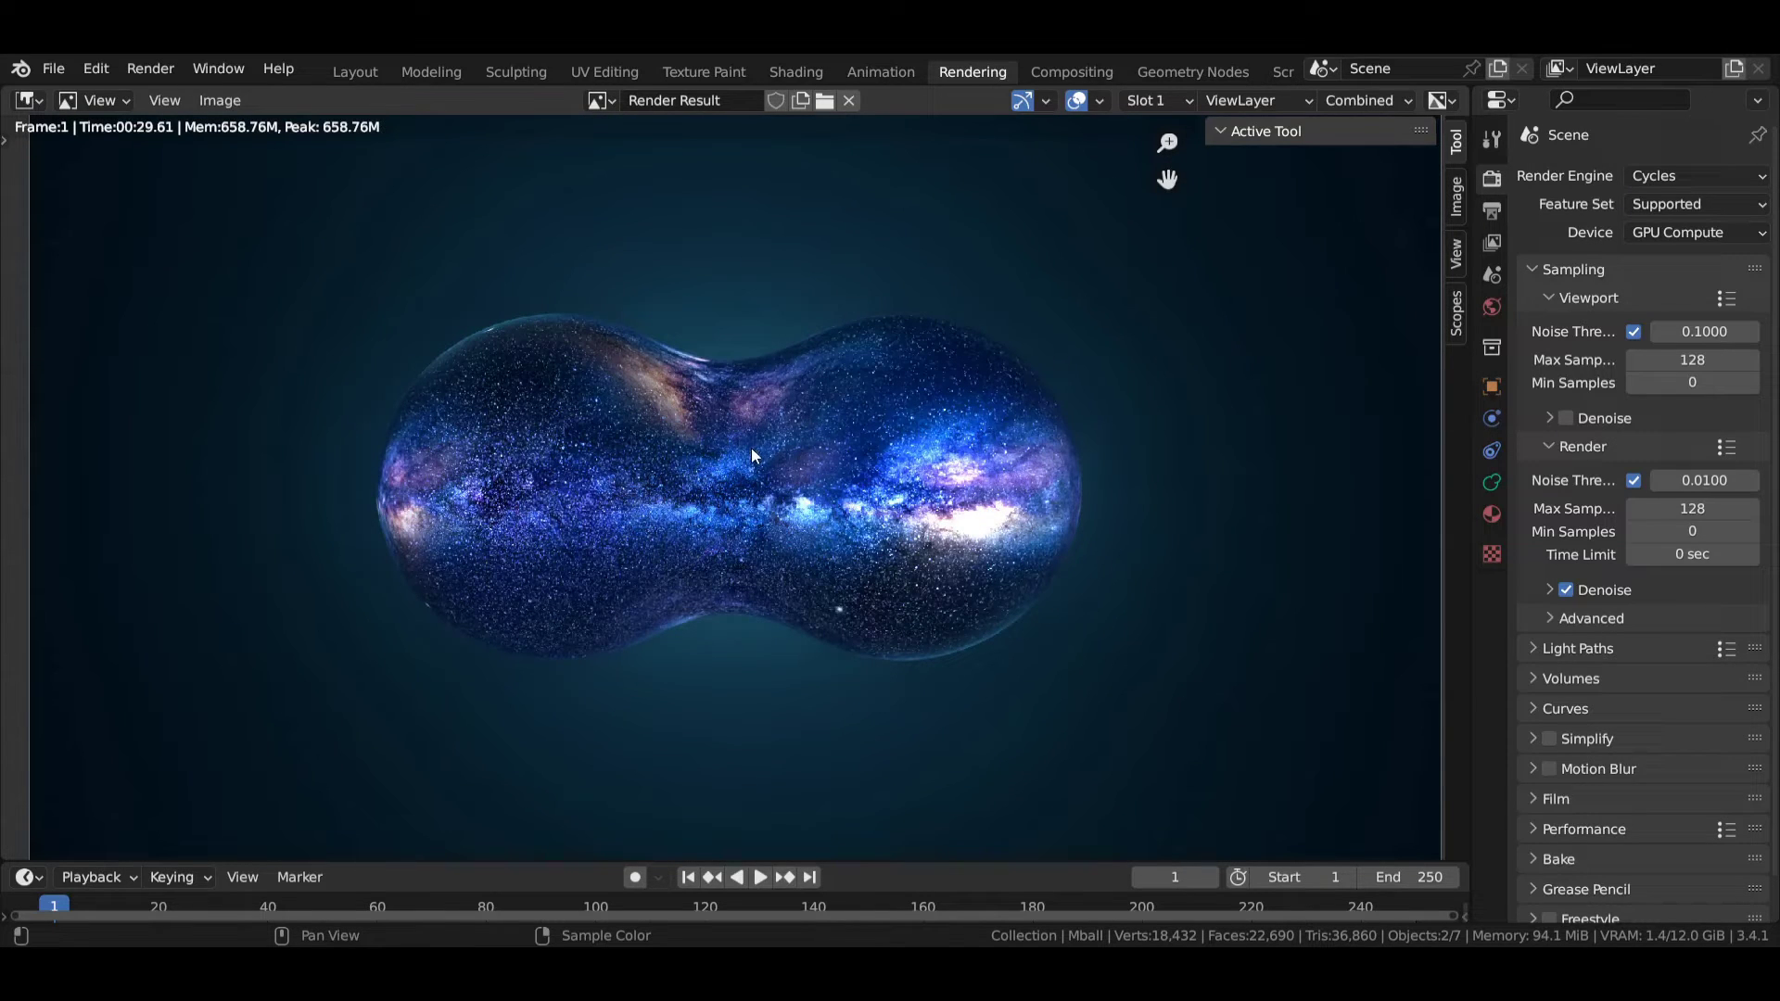